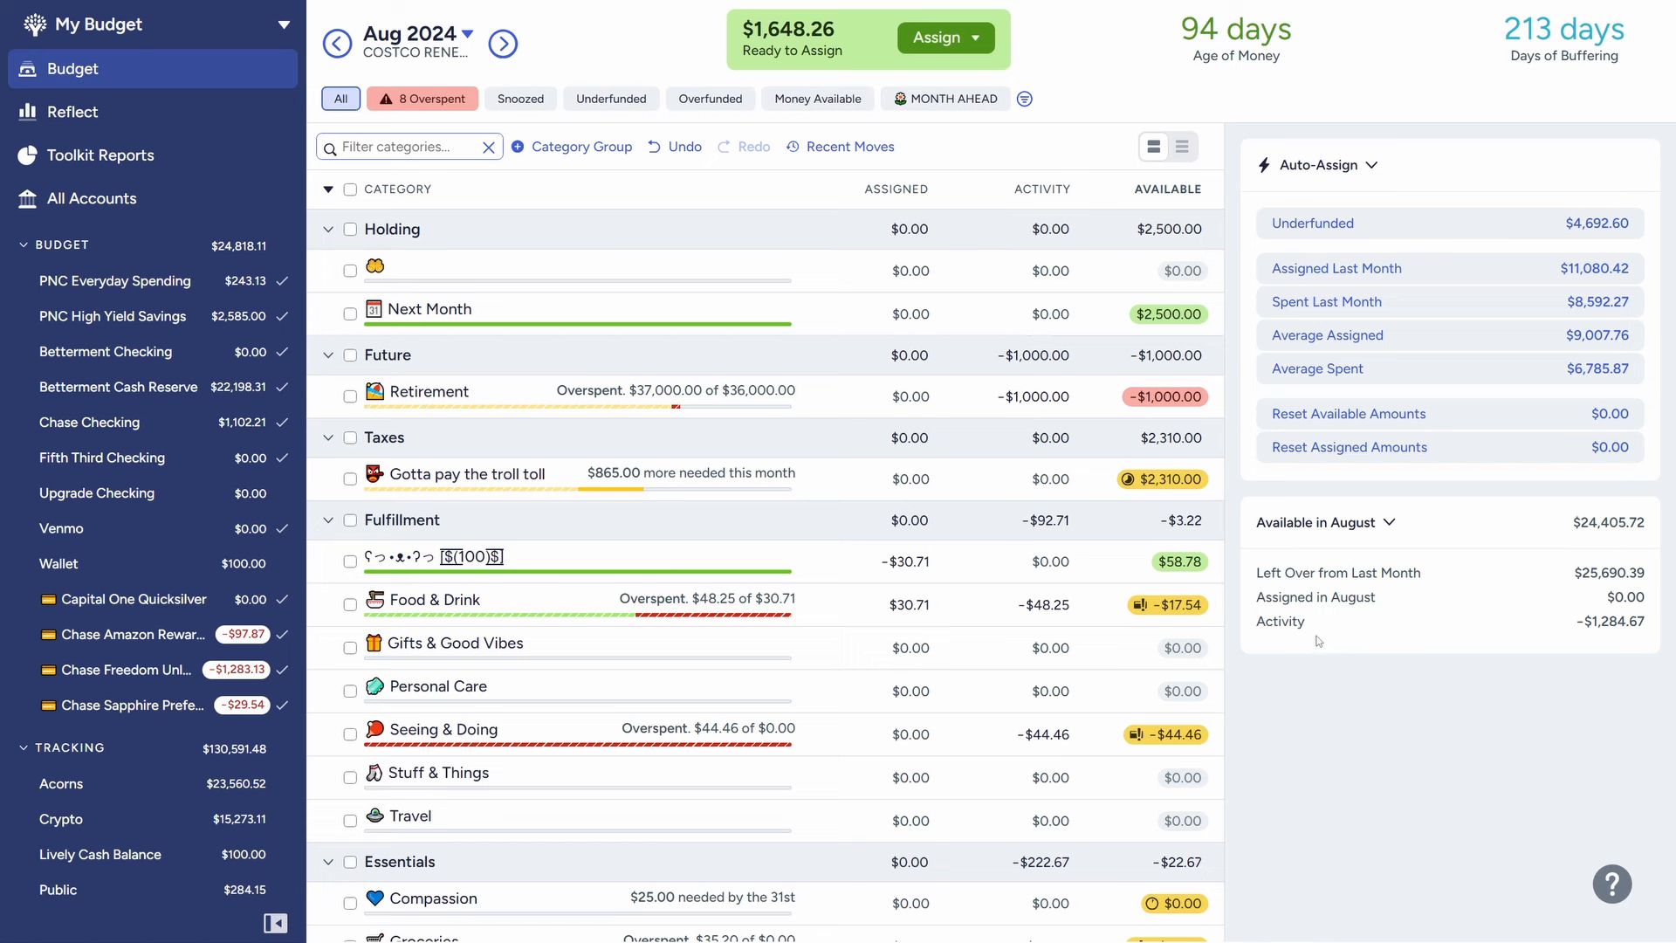
- Assign $1,648.26 to the first category in the Holding group and look at the Next Month category
left_click(764, 266)
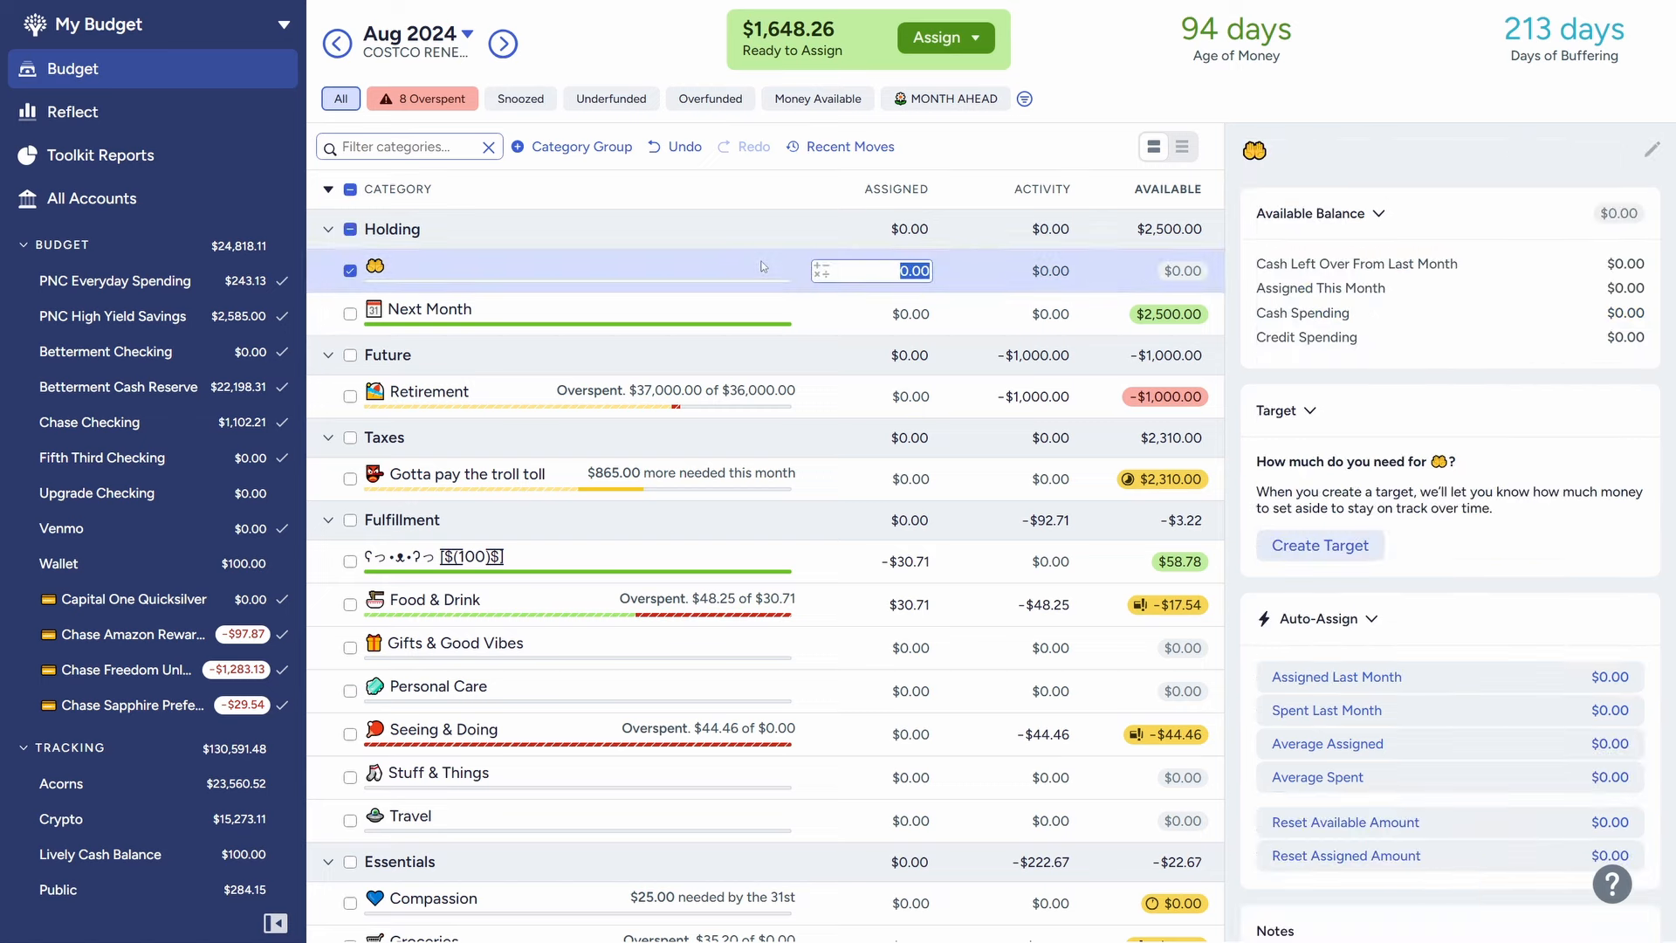
type("1,648.26")
key("Return")
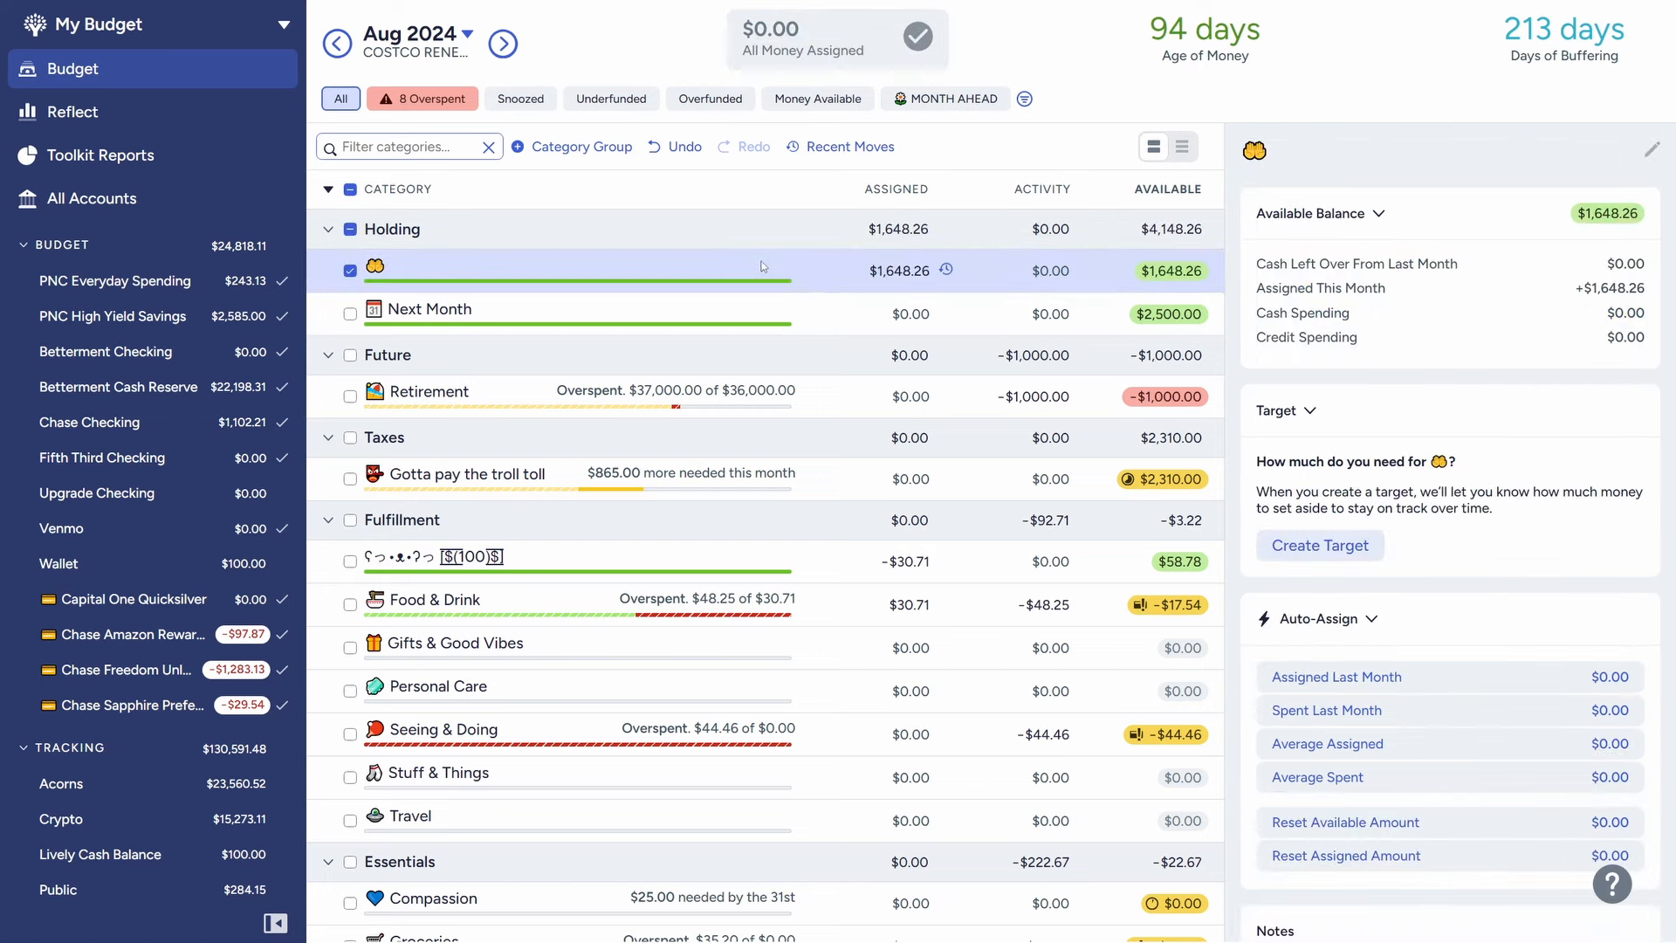
left_click(777, 316)
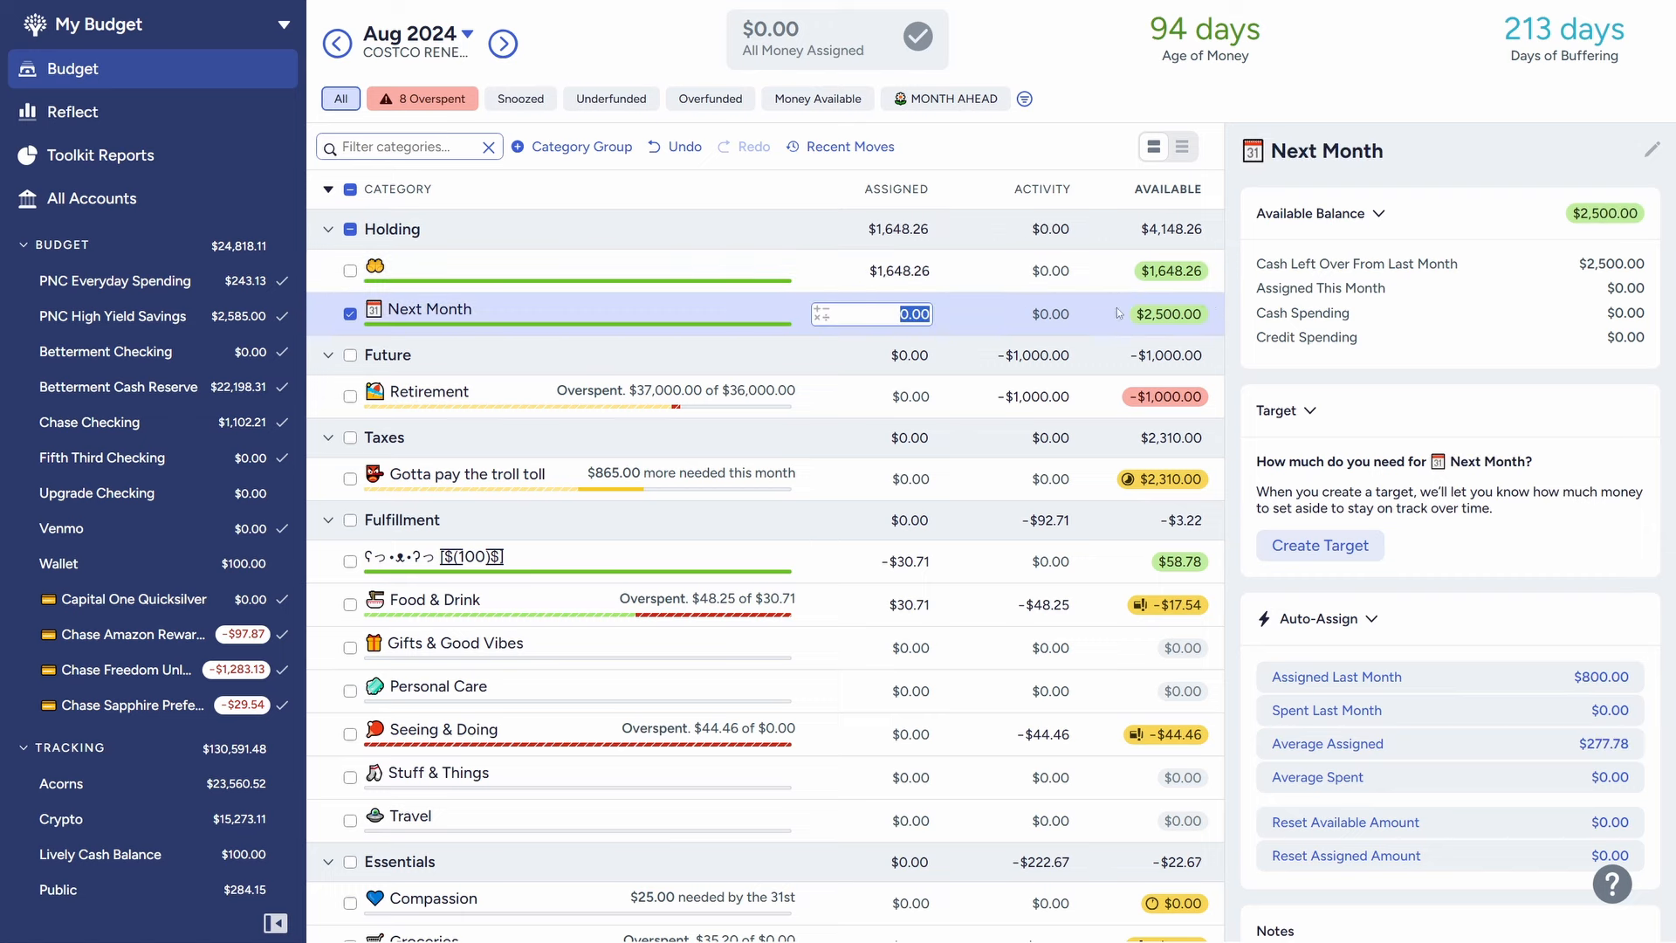
left_click(350, 313)
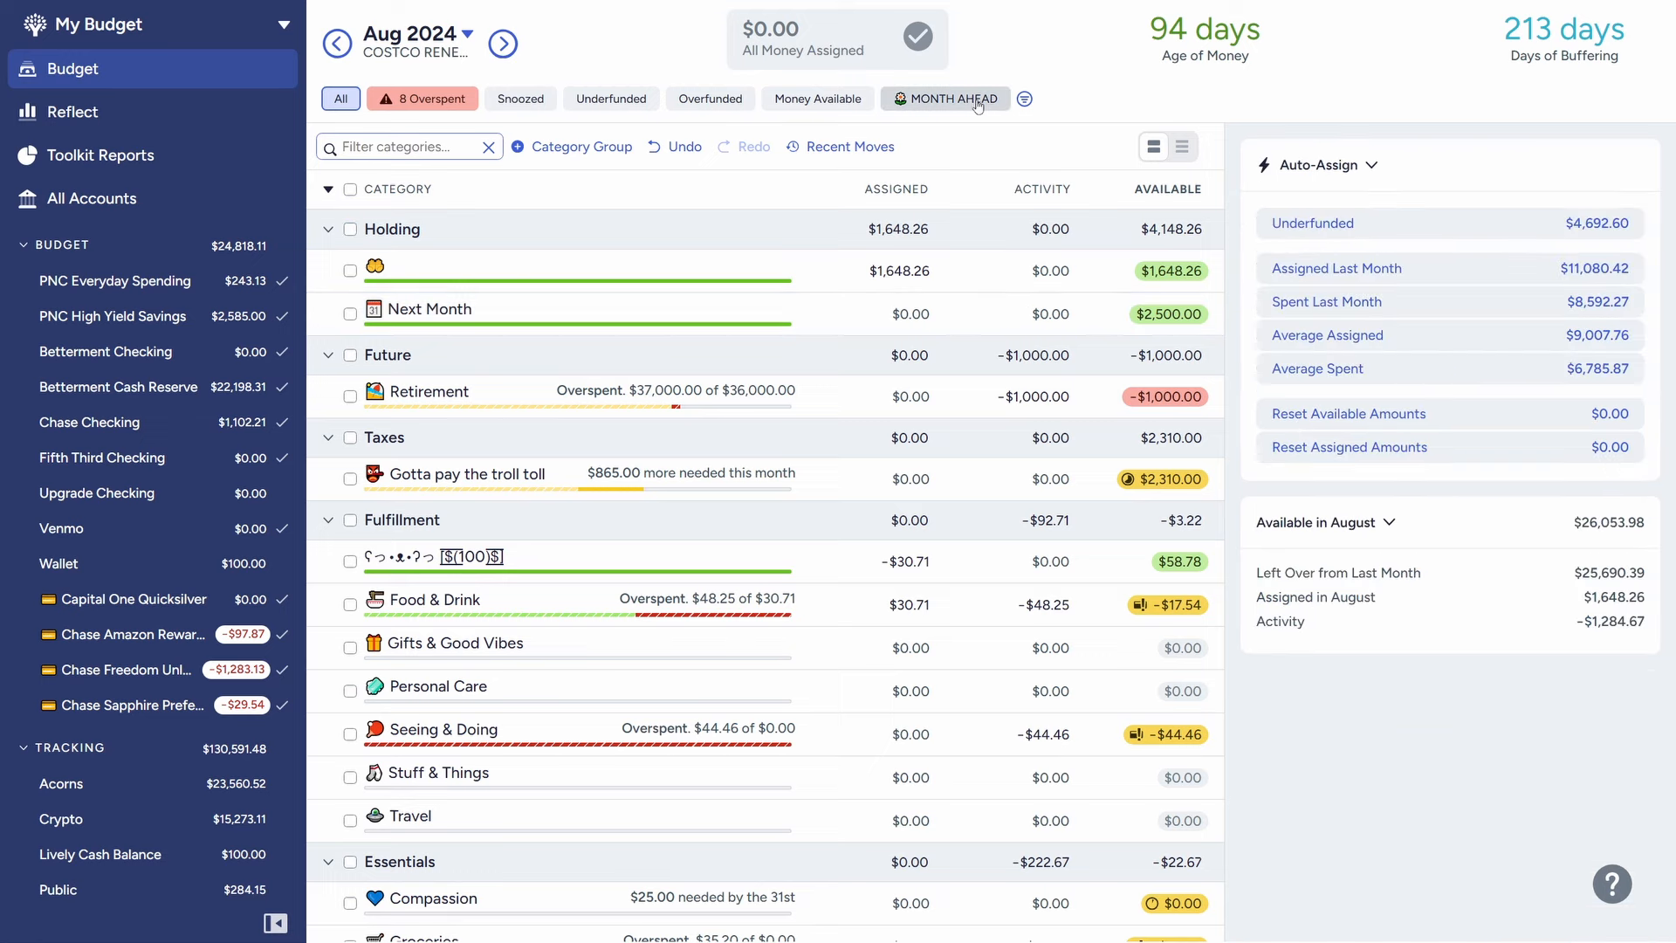
- Filter the budget to the MONTH AHEAD view and review the target and notes of the Services & Fees category
left_click(969, 102)
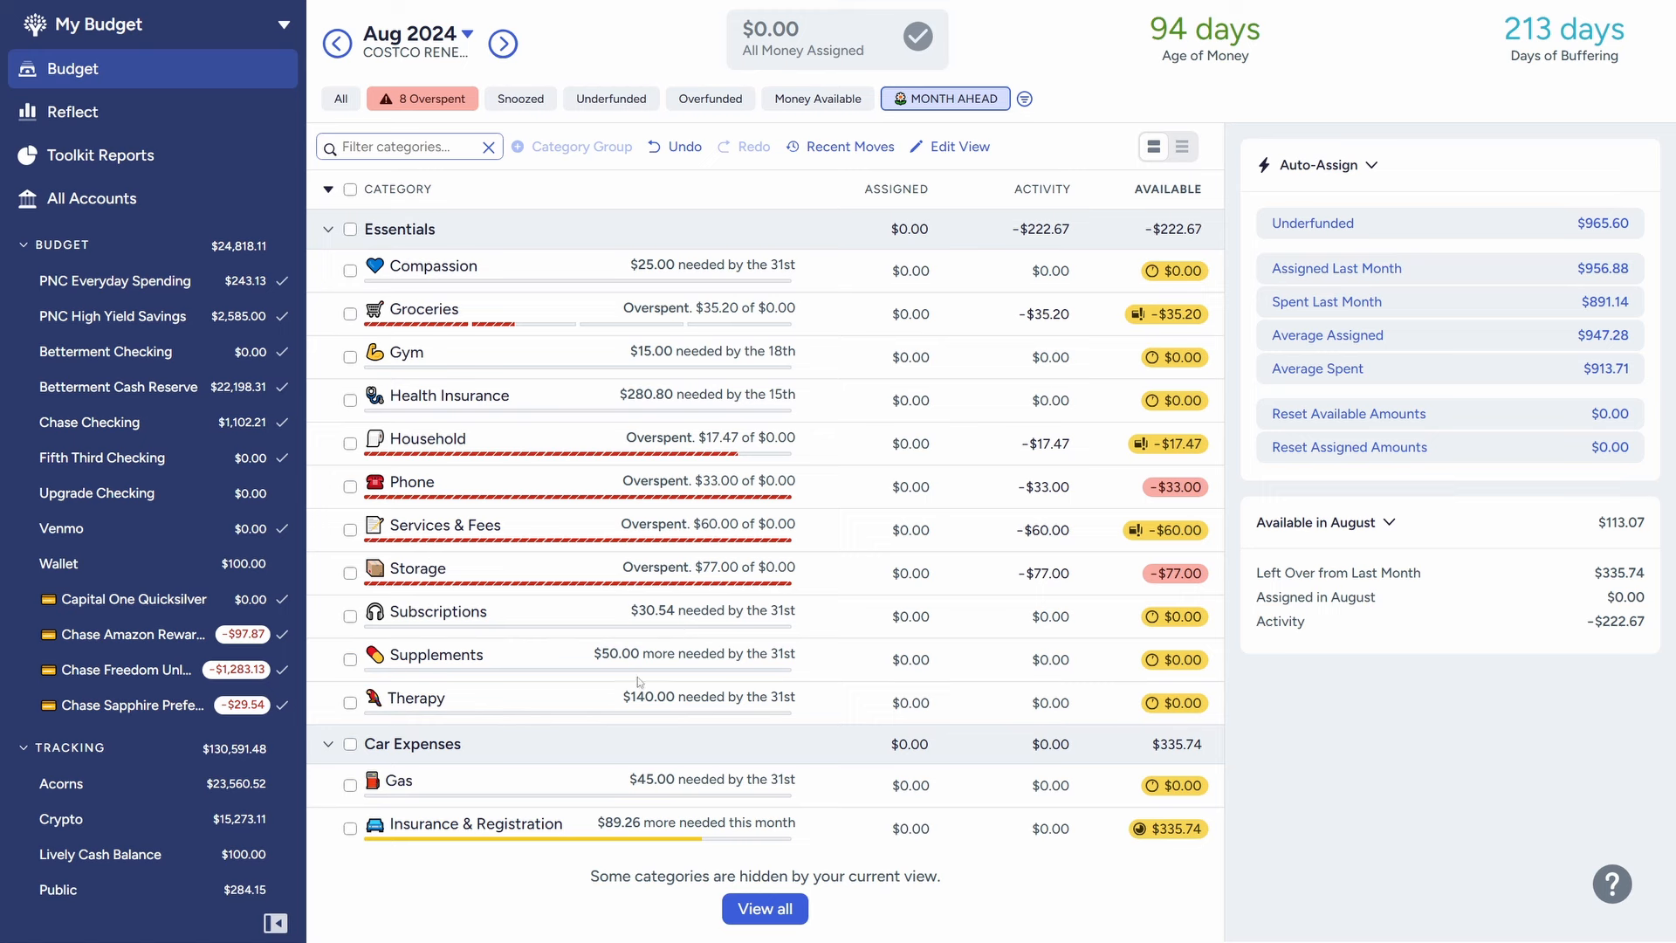
left_click(502, 538)
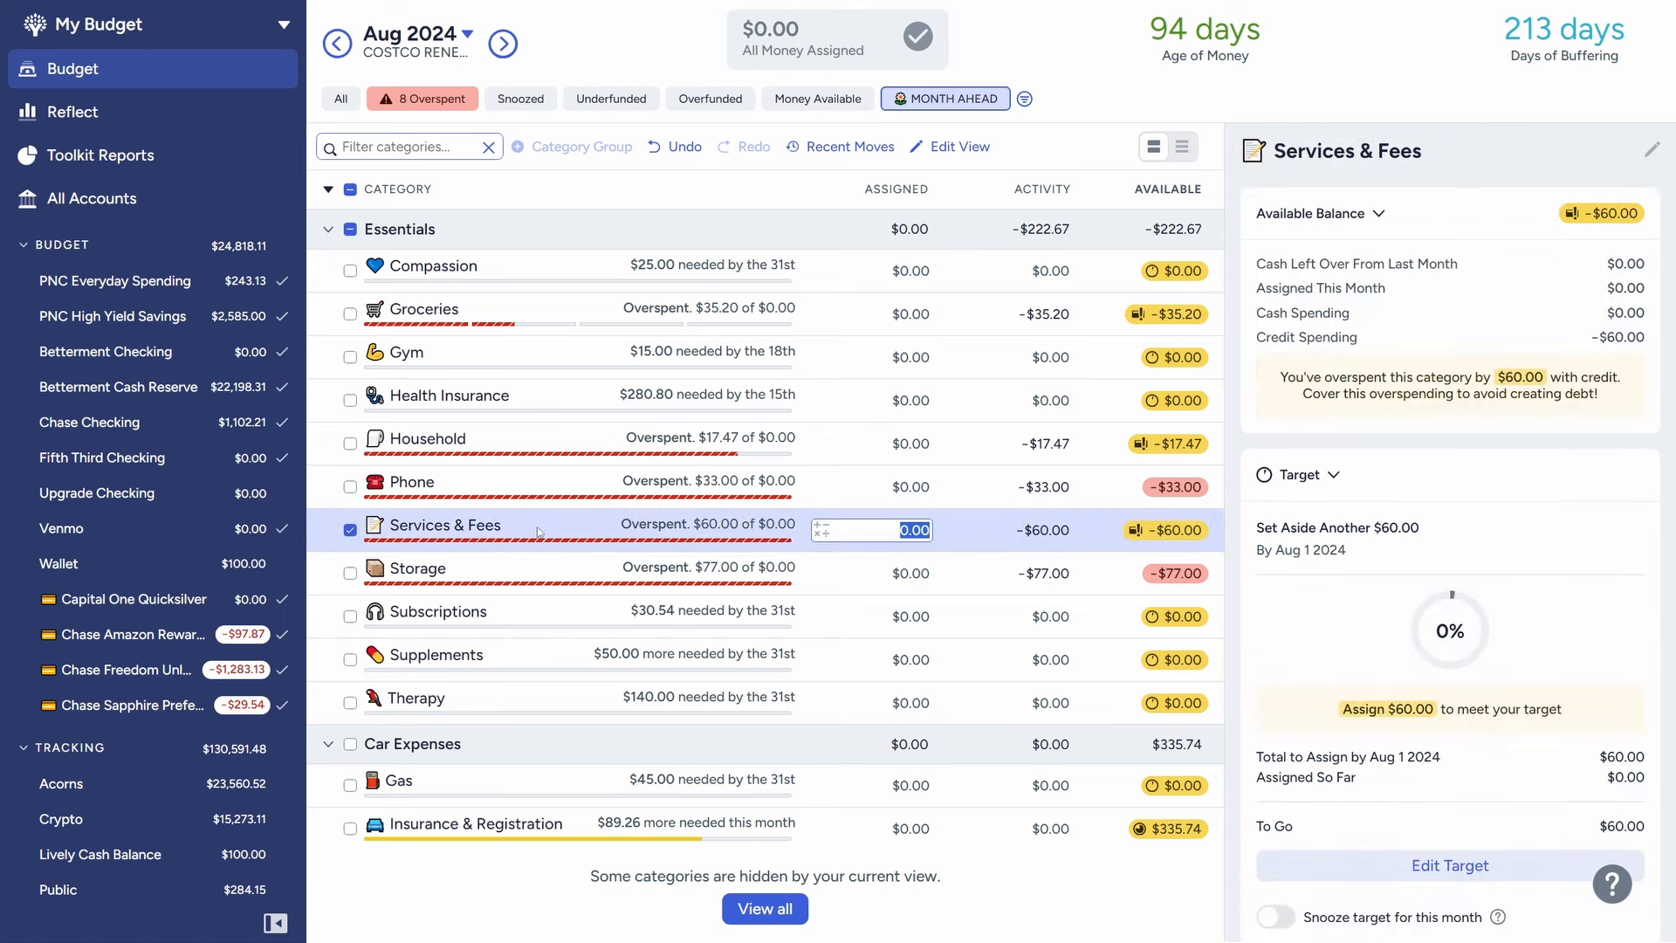
scroll(1396, 663, "down", 5)
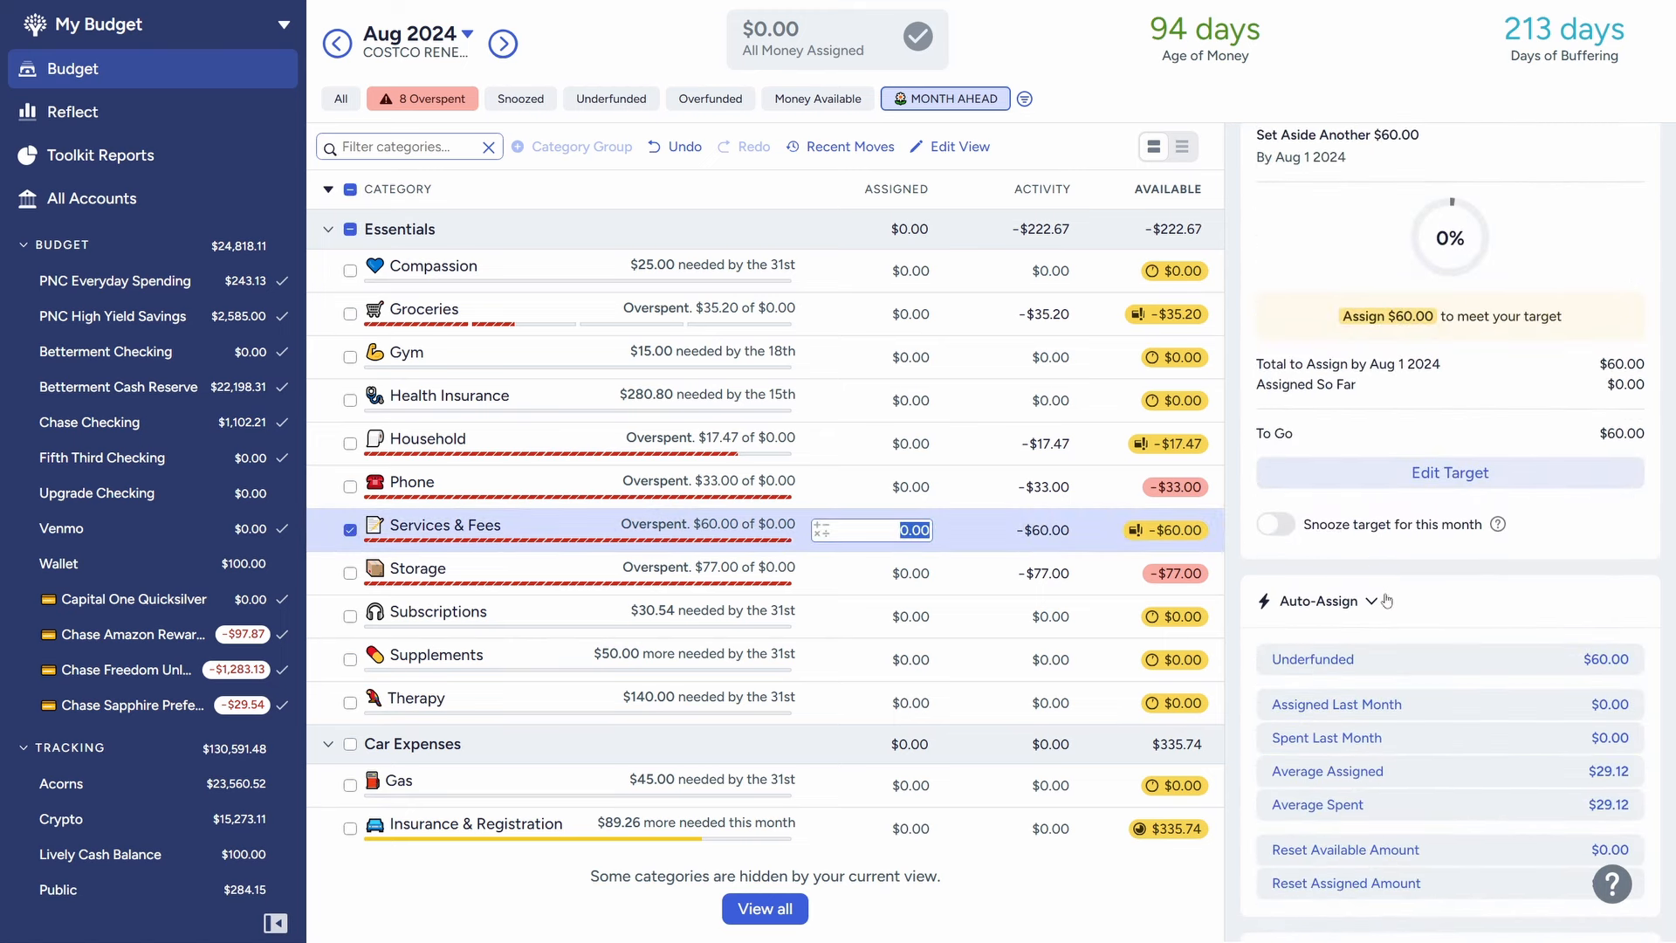
scroll(1386, 602, "down", 2)
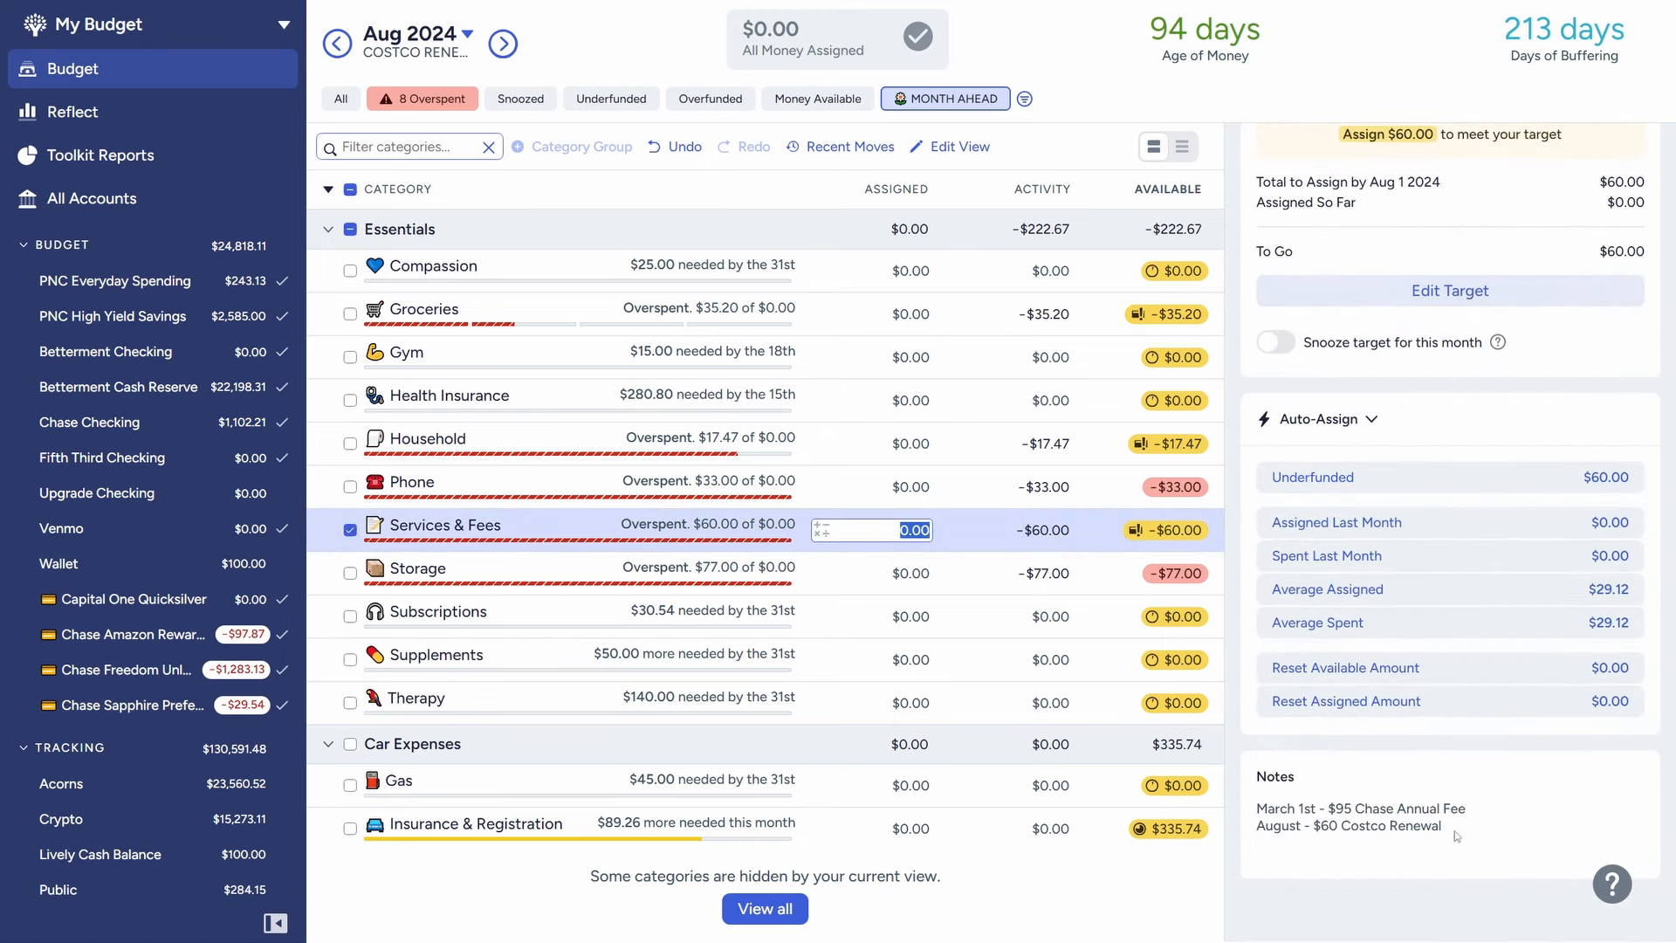
left_click_drag(1455, 833, 1317, 828)
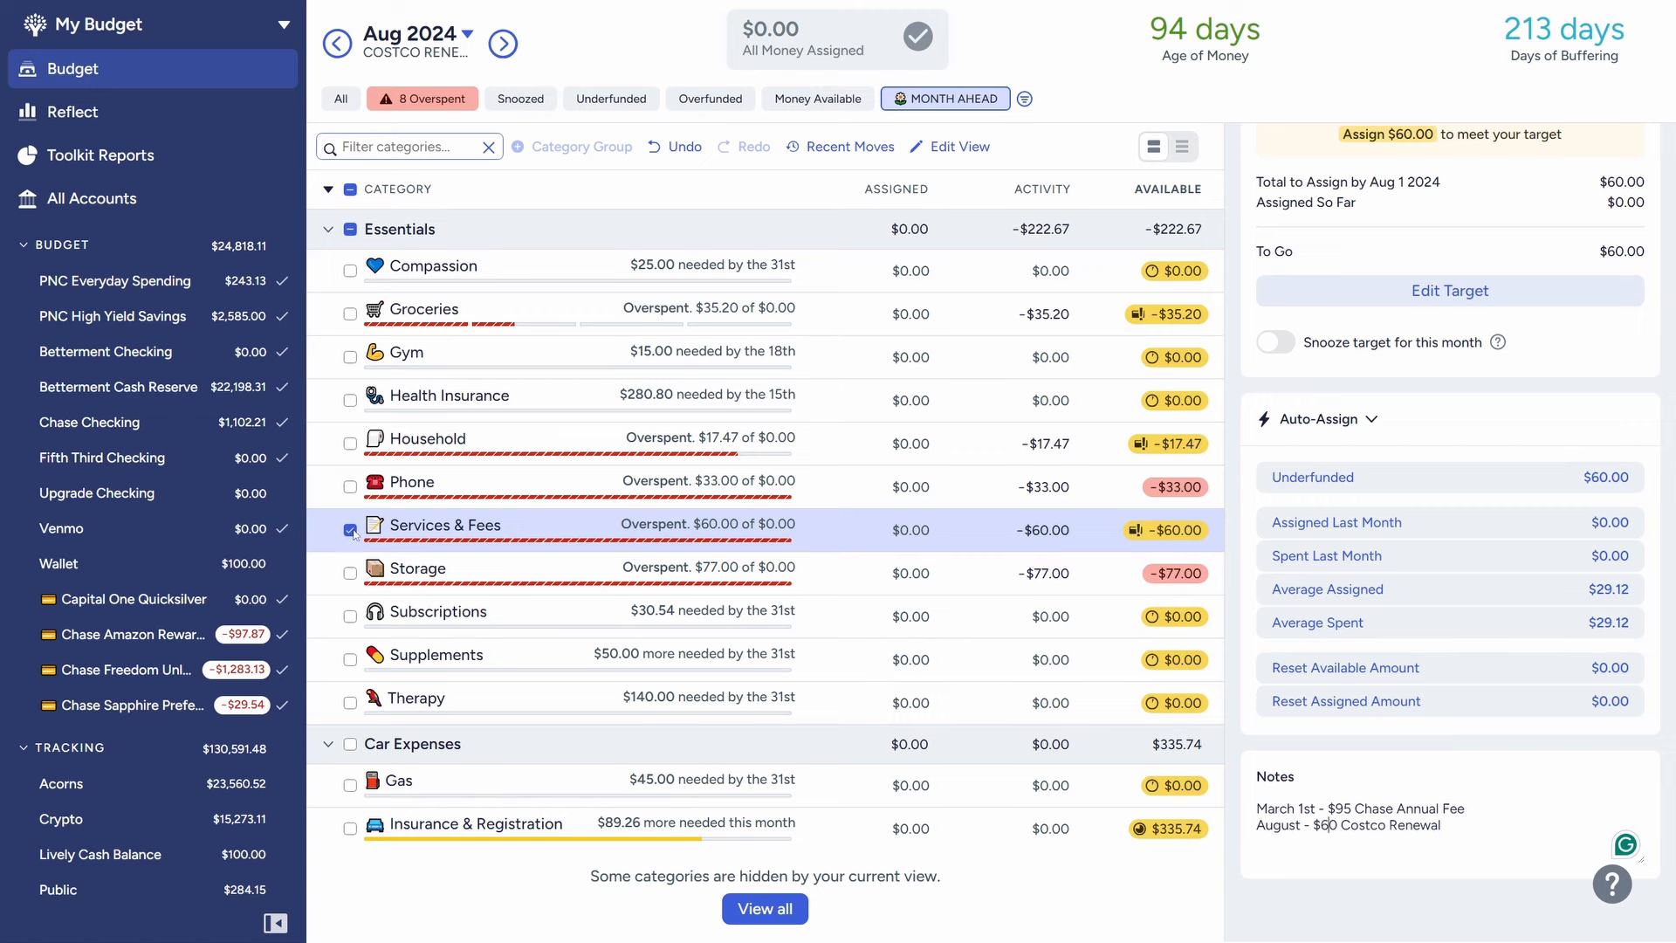
left_click(410, 538)
- Check the August month note and review the Services & Fees balance and target again
left_click(416, 54)
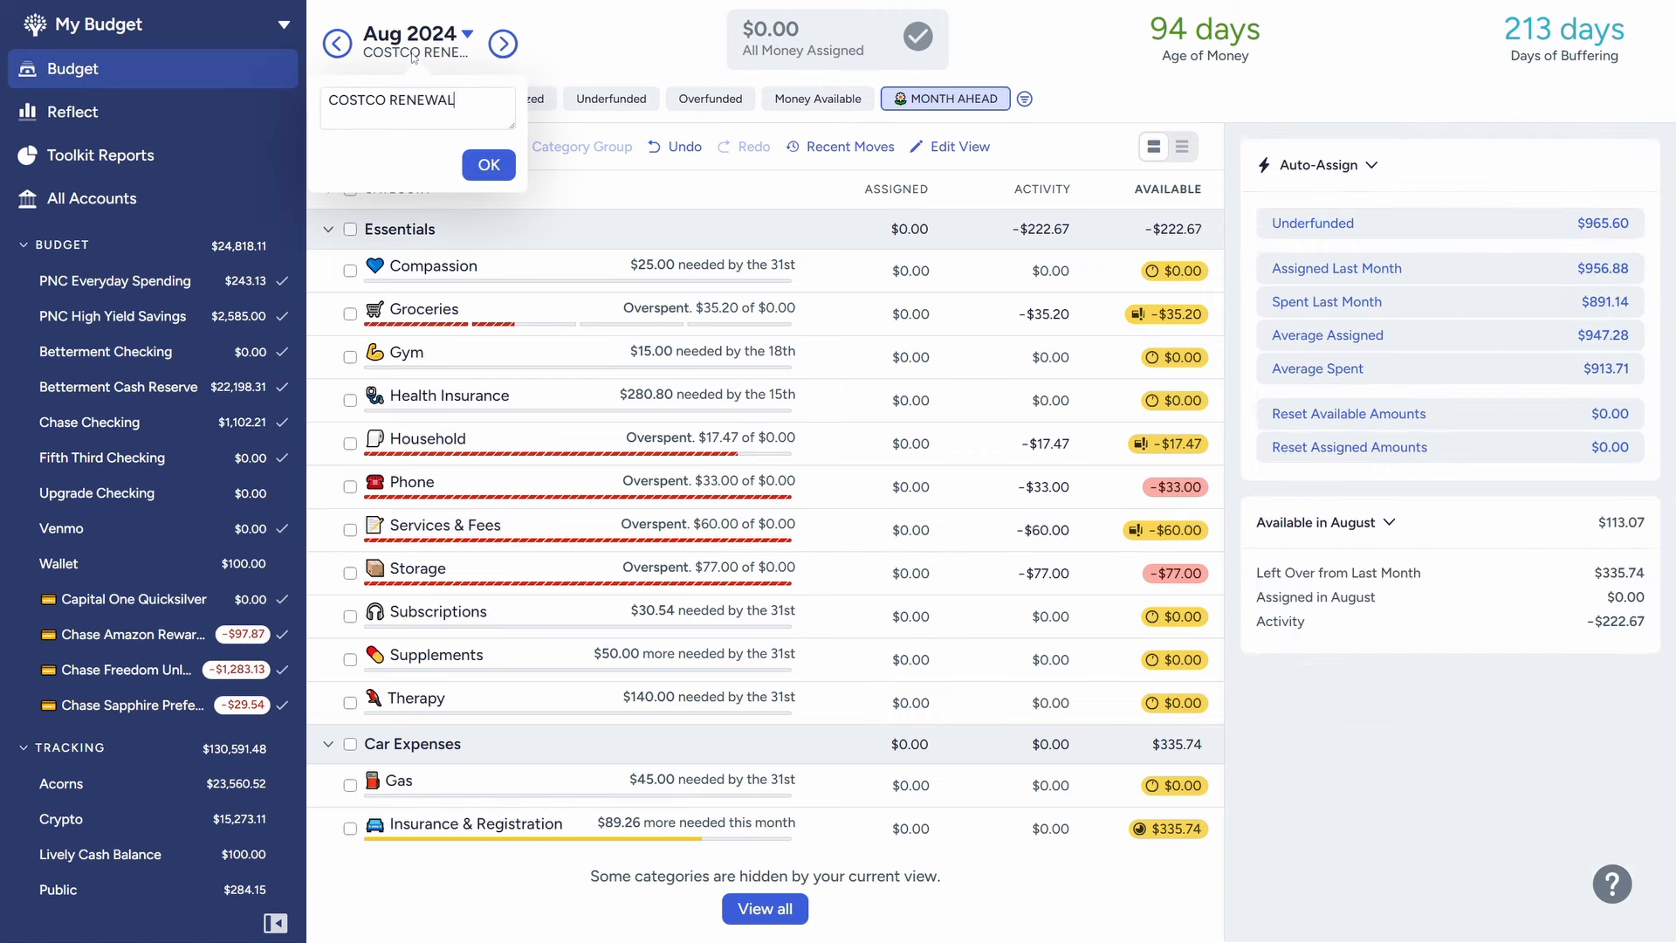
left_click(477, 529)
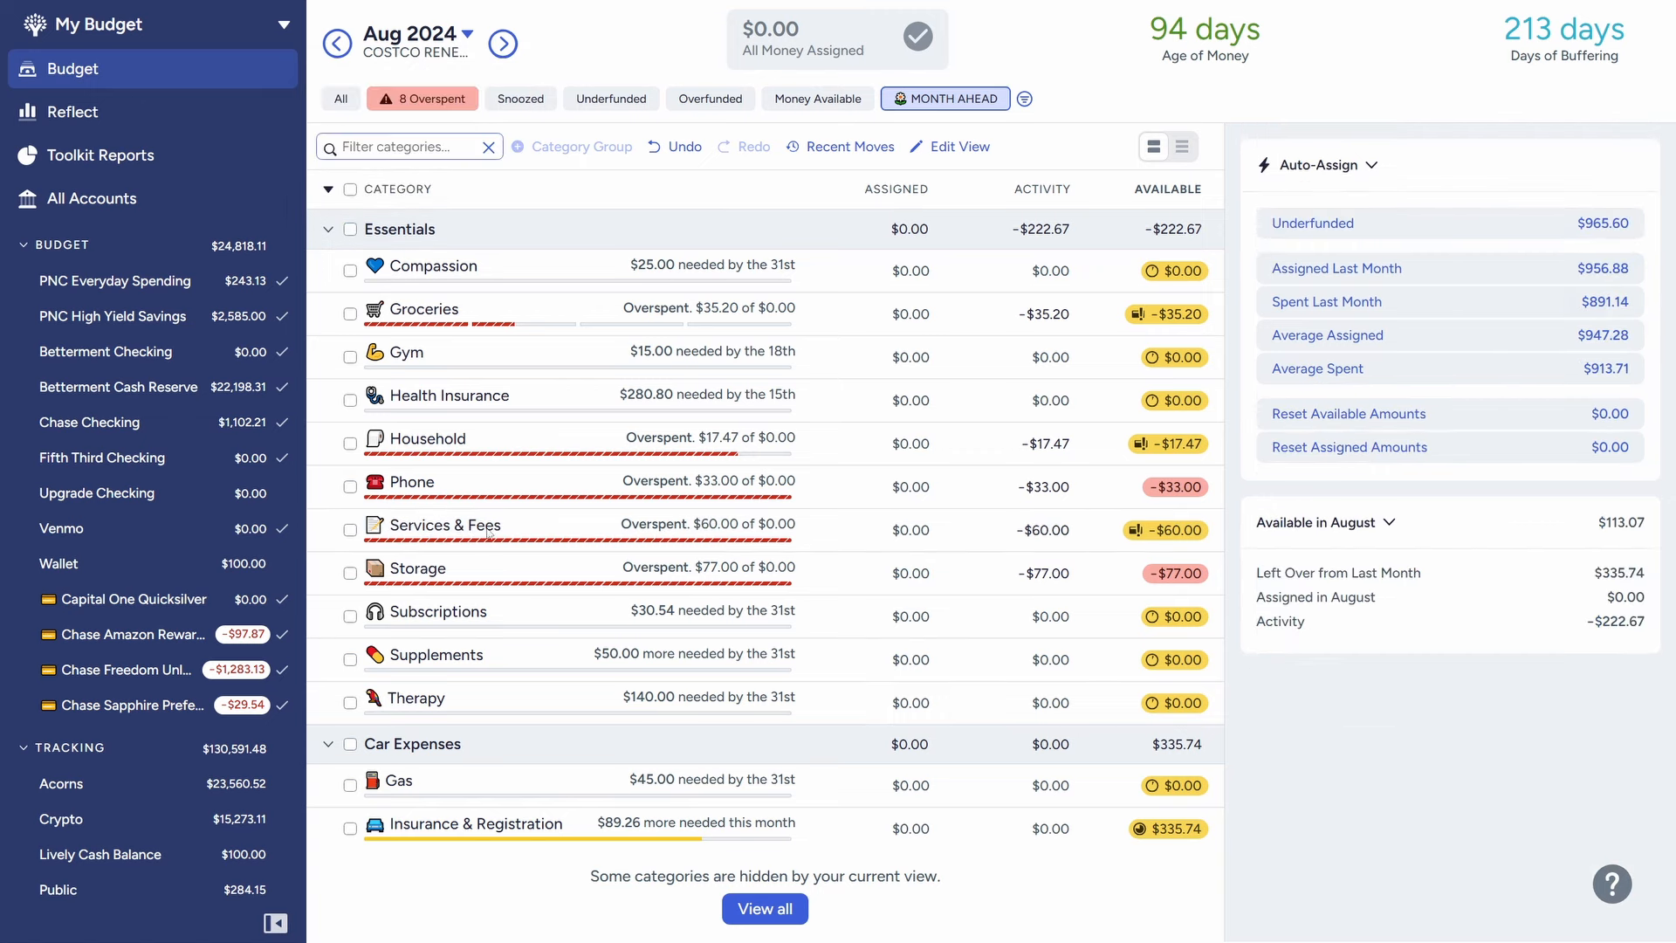
left_click(565, 536)
scroll(1470, 648, "down", 4)
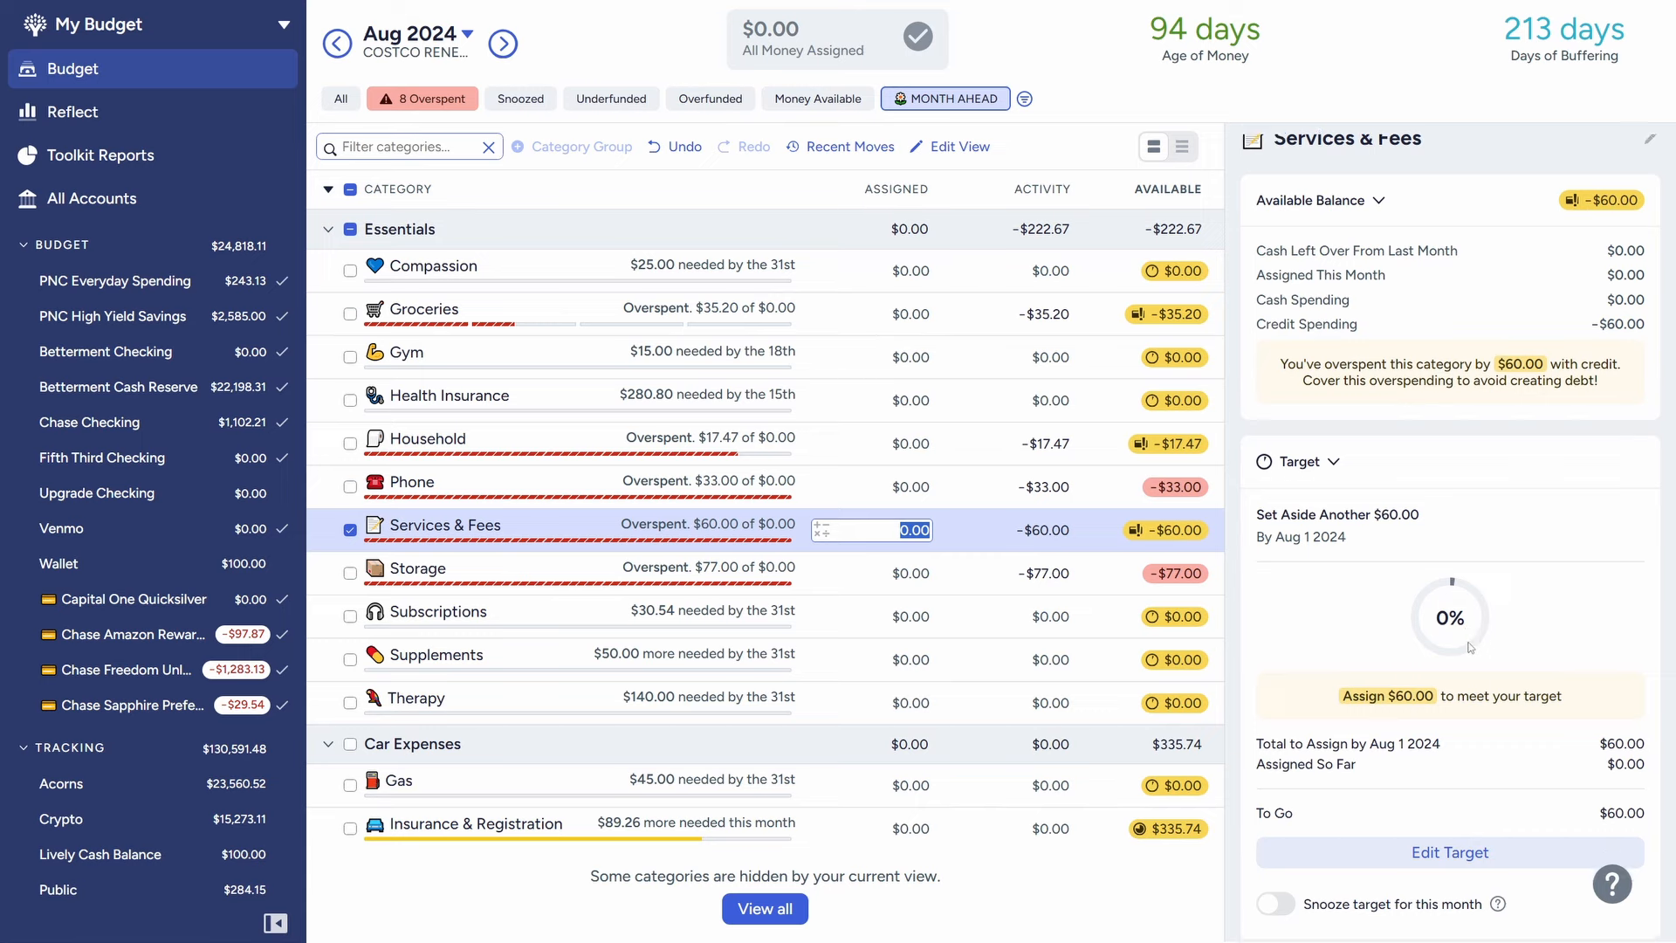
scroll(1471, 647, "up", 4)
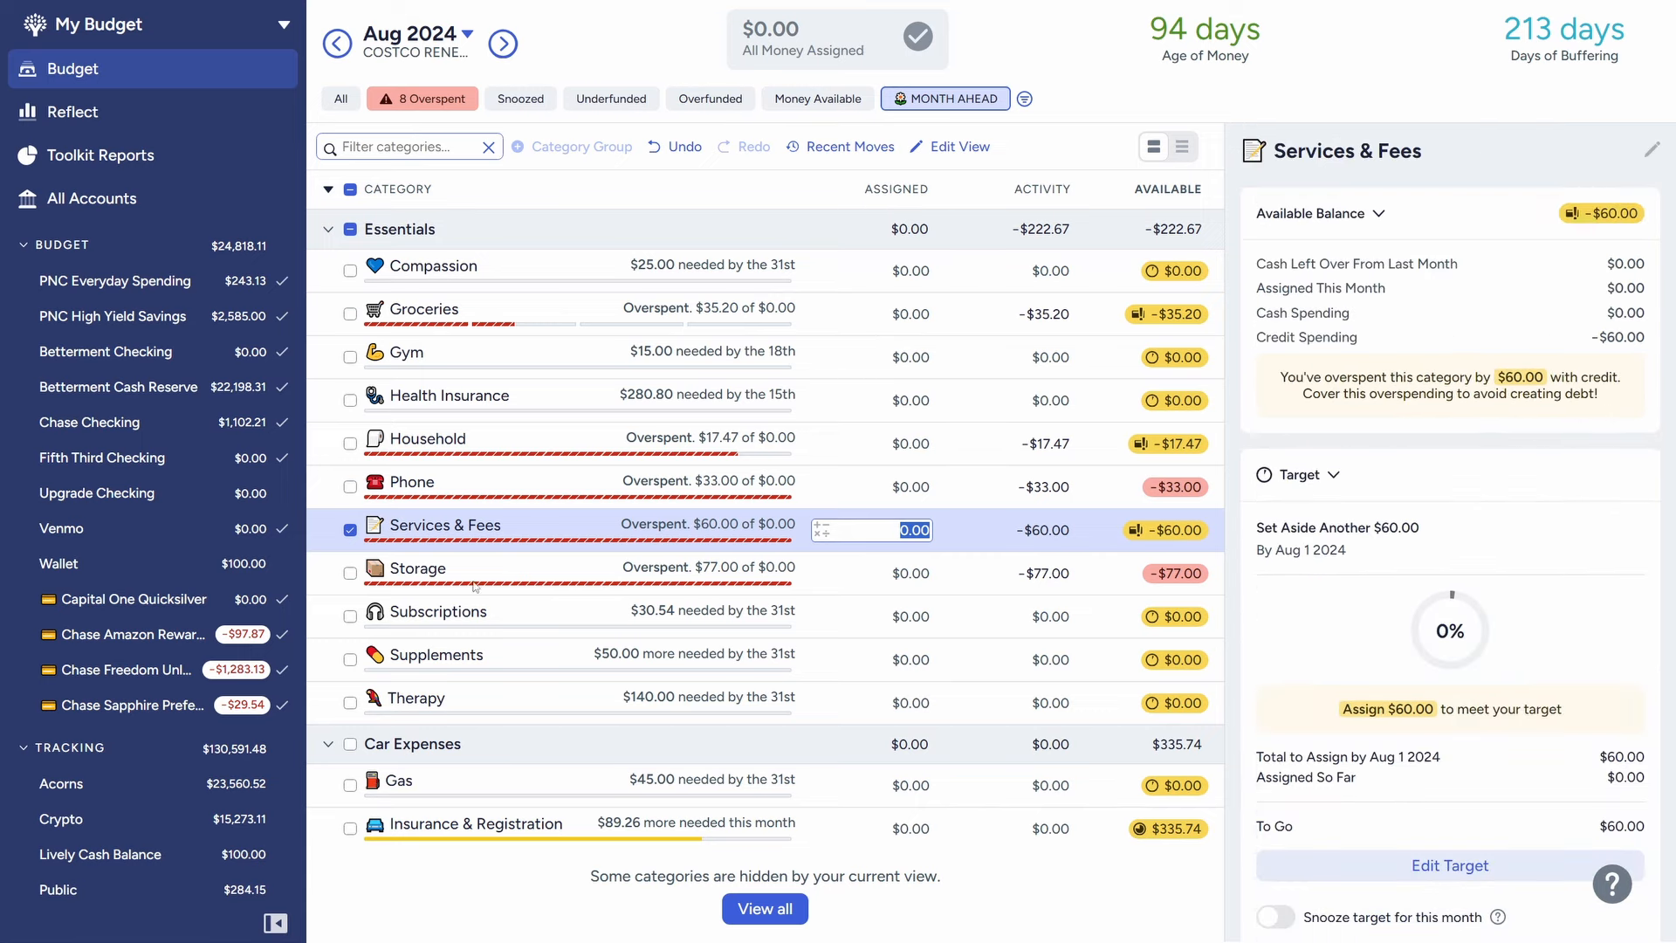
left_click(425, 534)
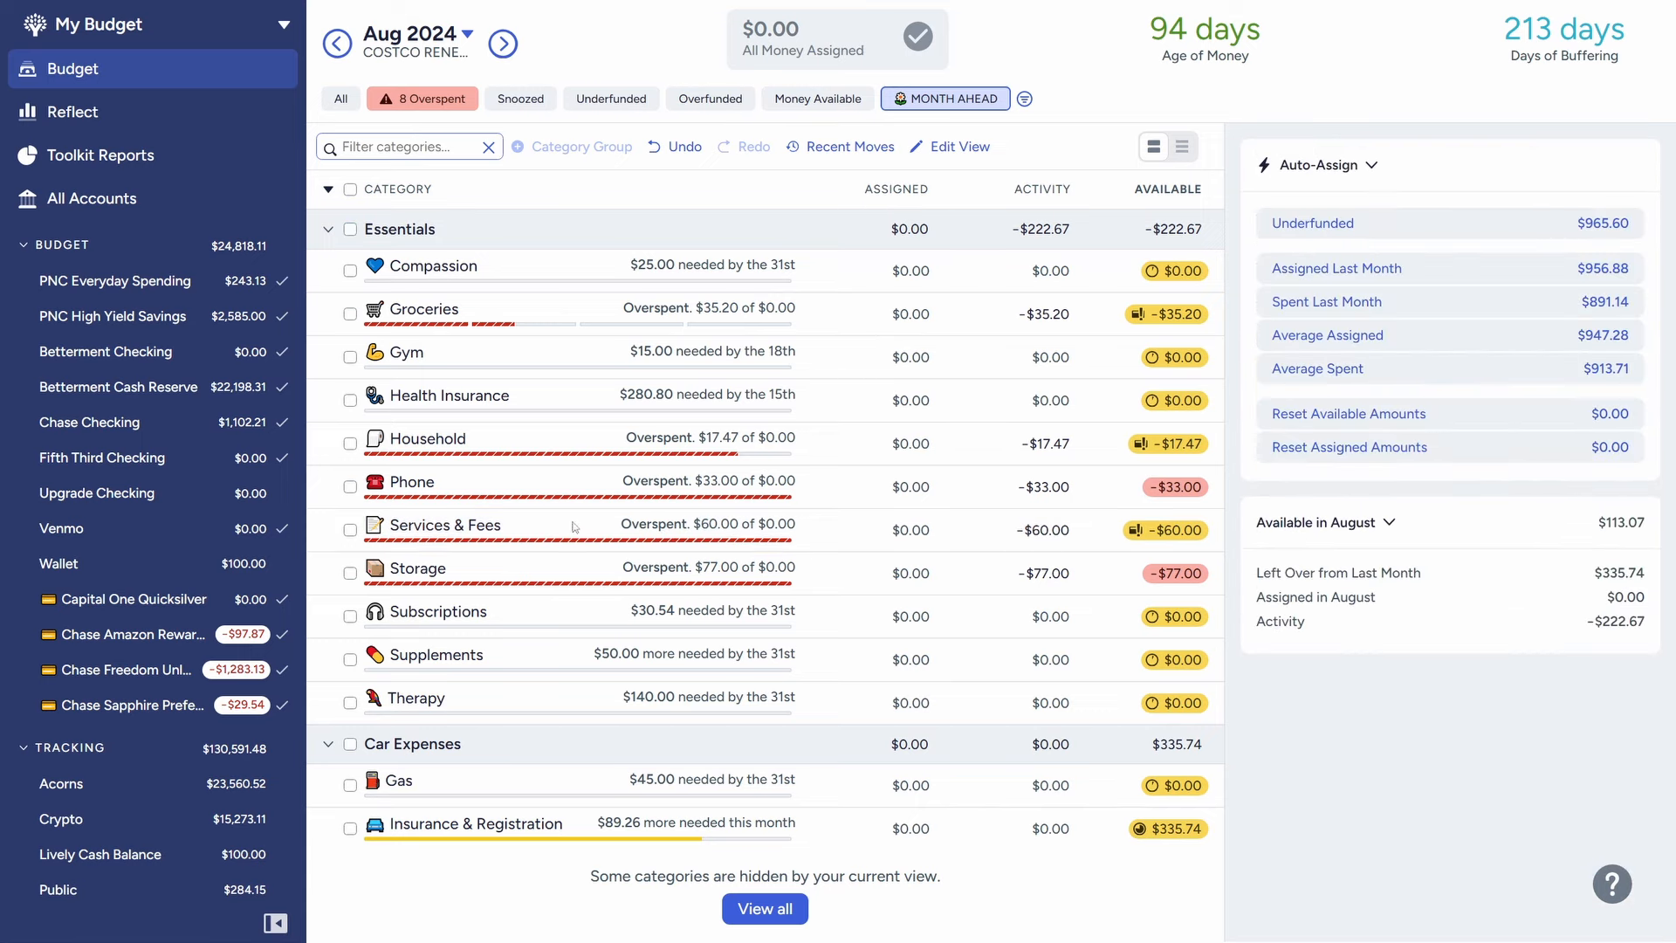
left_click(573, 524)
left_click(369, 534)
- Auto-assign the underfunded amounts to all MONTH AHEAD categories, then return to the view of all categories and check their funding
left_click(350, 189)
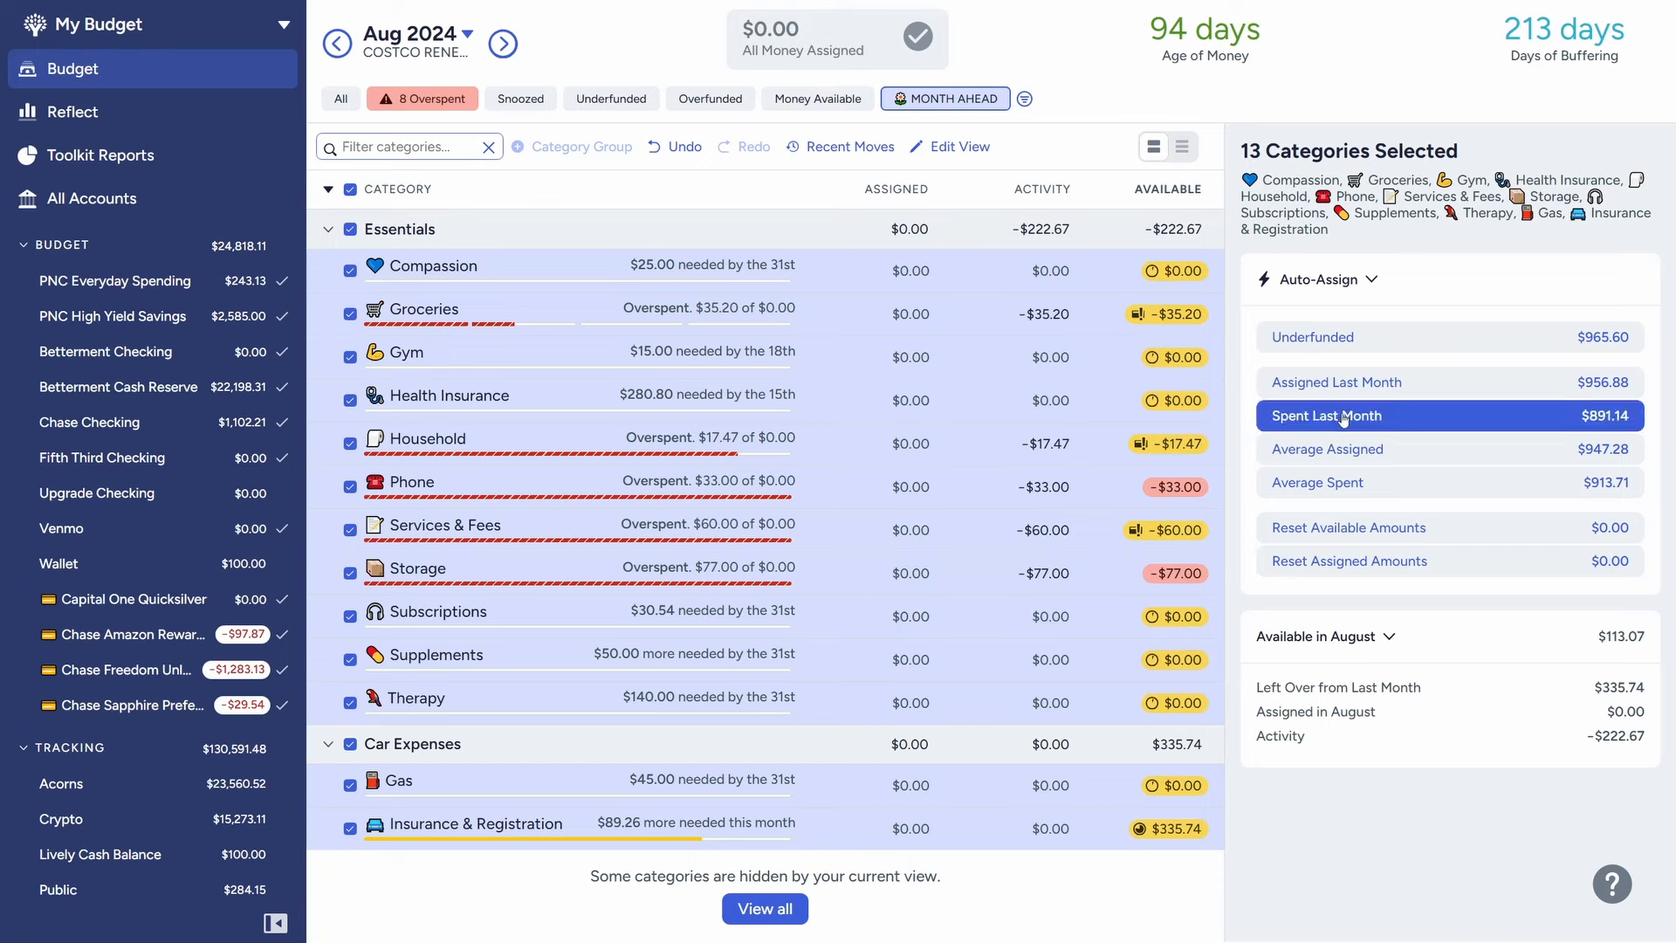
left_click(1378, 341)
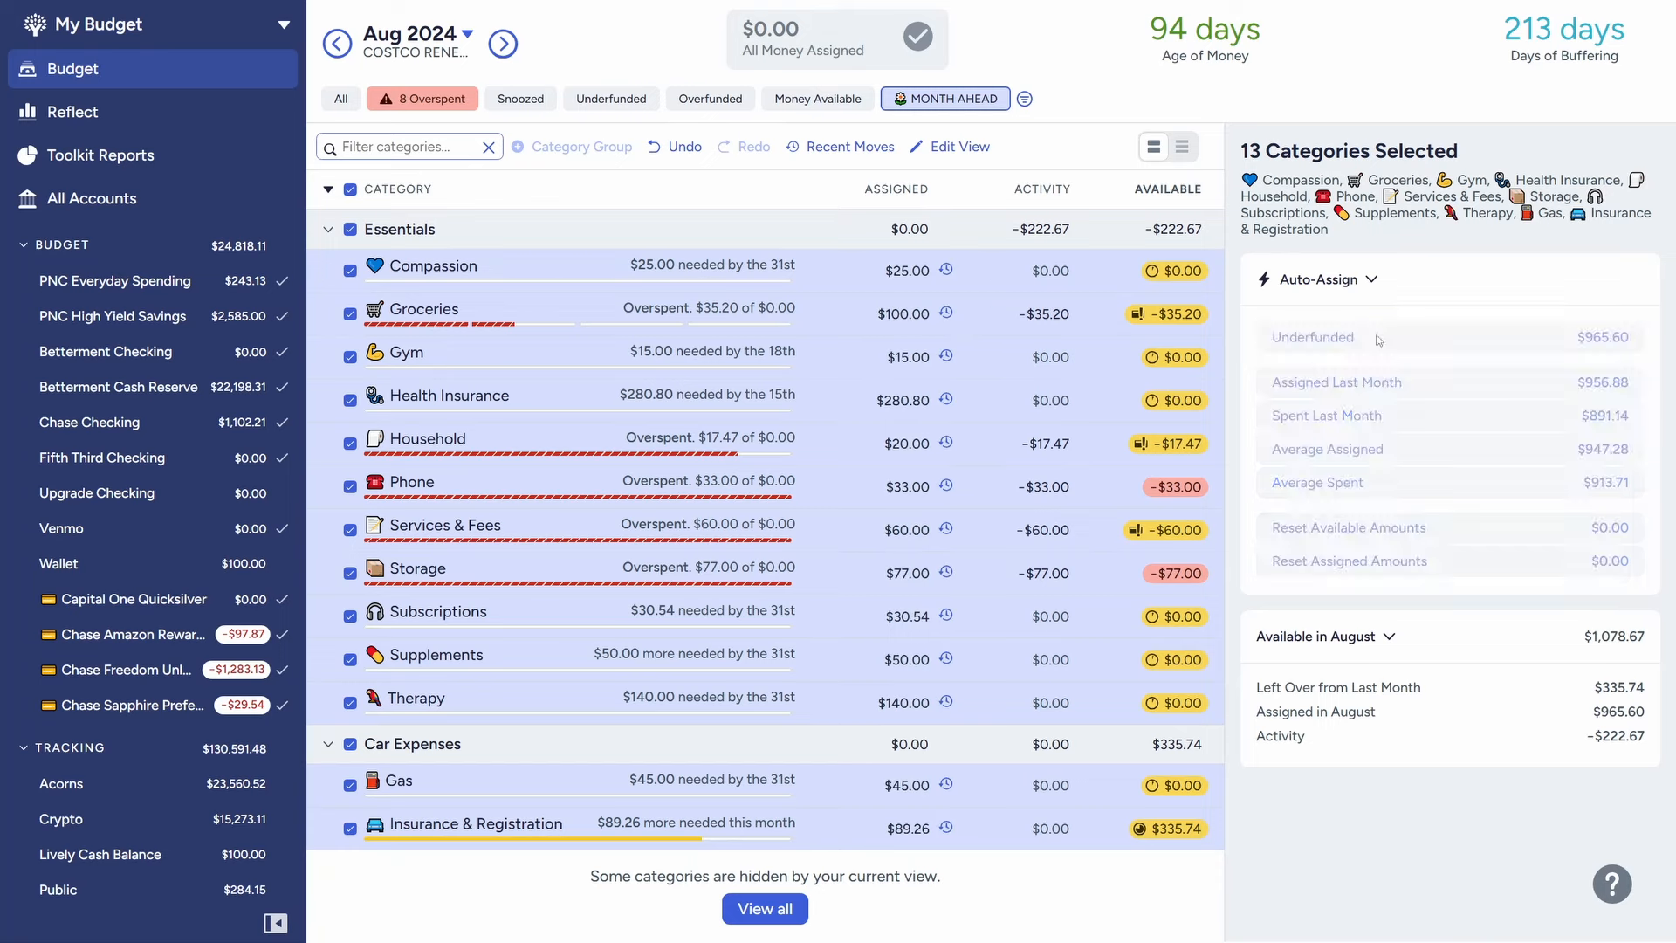
left_click(350, 189)
left_click(341, 99)
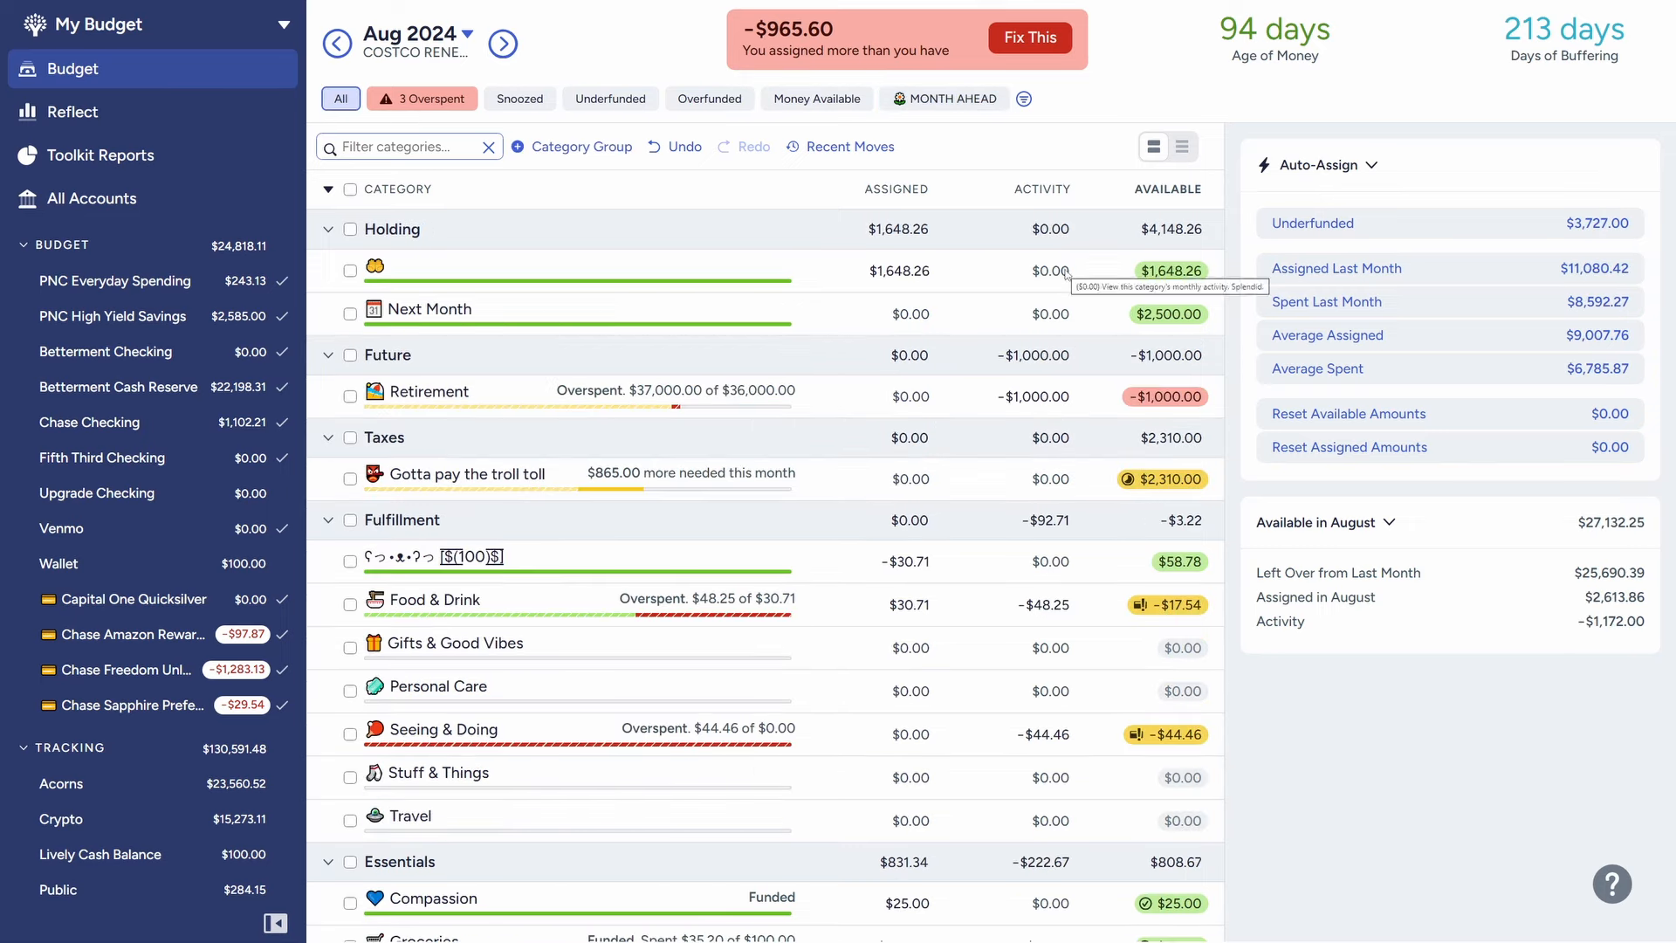
scroll(1015, 719, "down", 8)
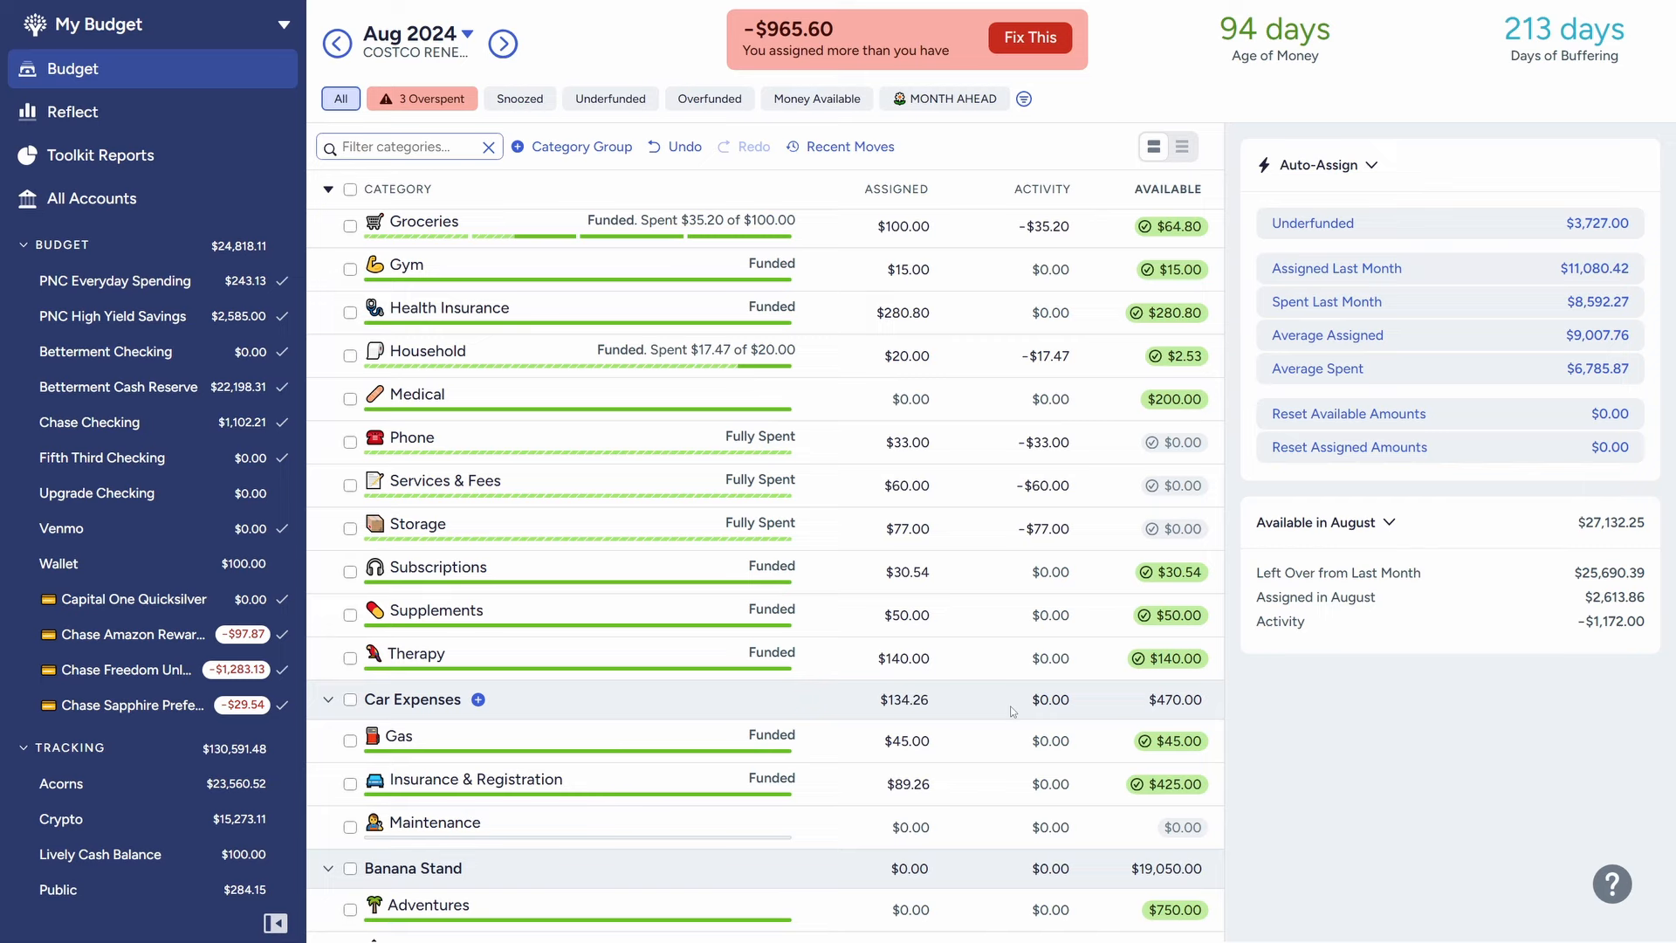
scroll(1015, 709, "up", 8)
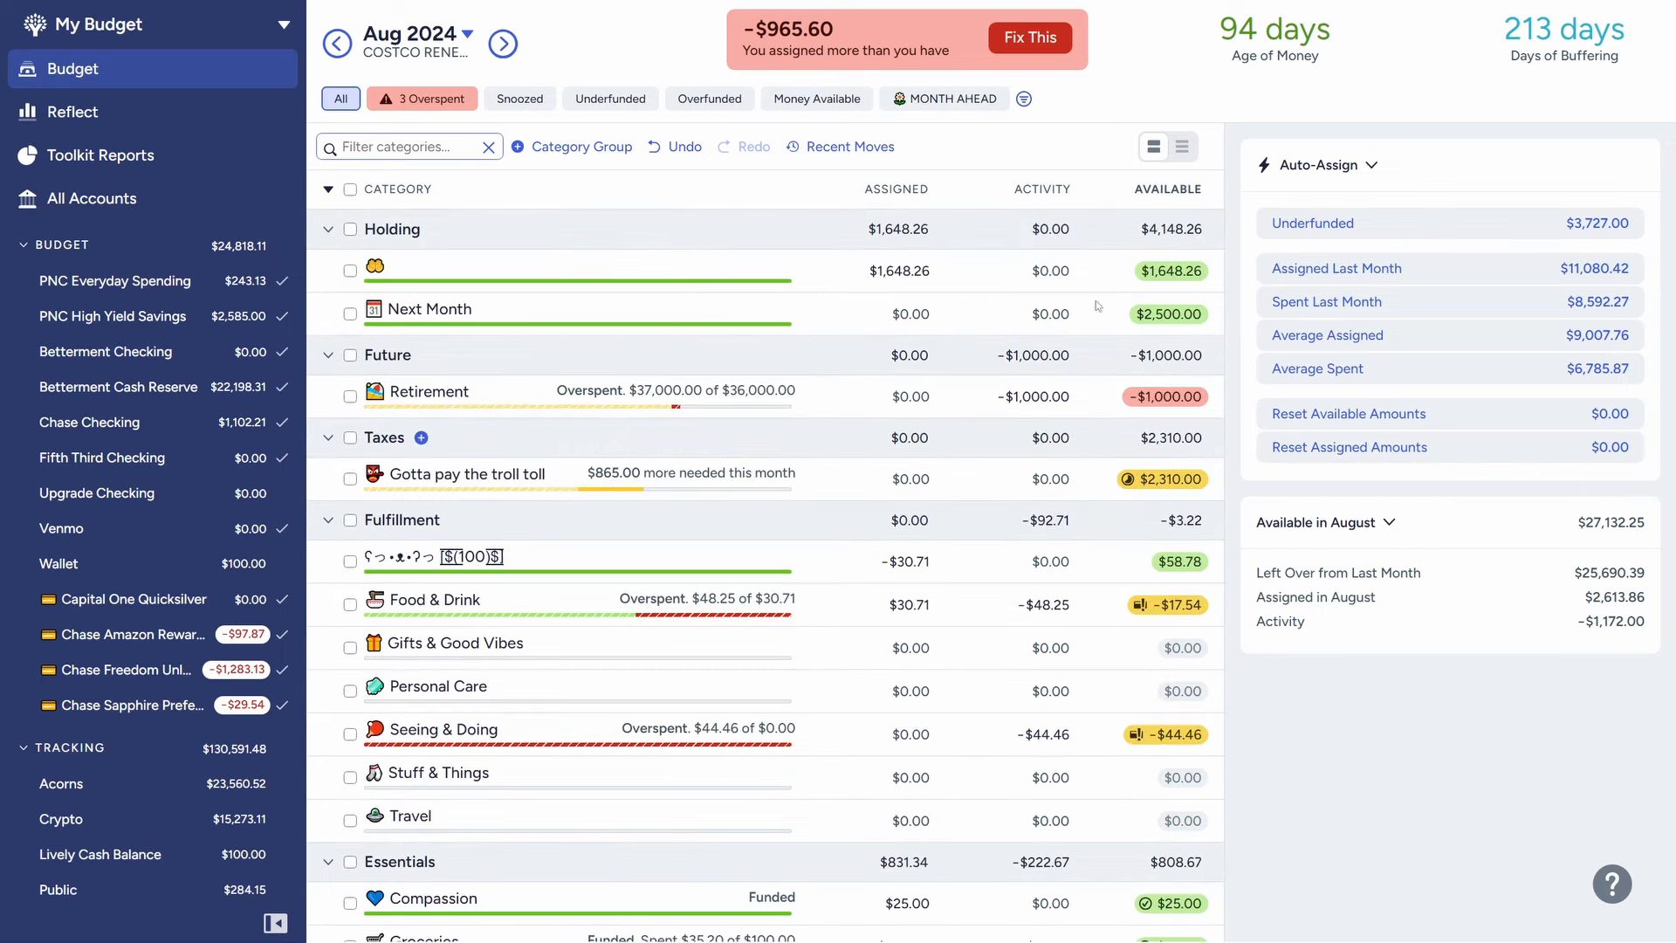
- Fix the over-assignment by un-assigning $965.60 from the Next Month category
left_click(1056, 39)
left_click(1019, 120)
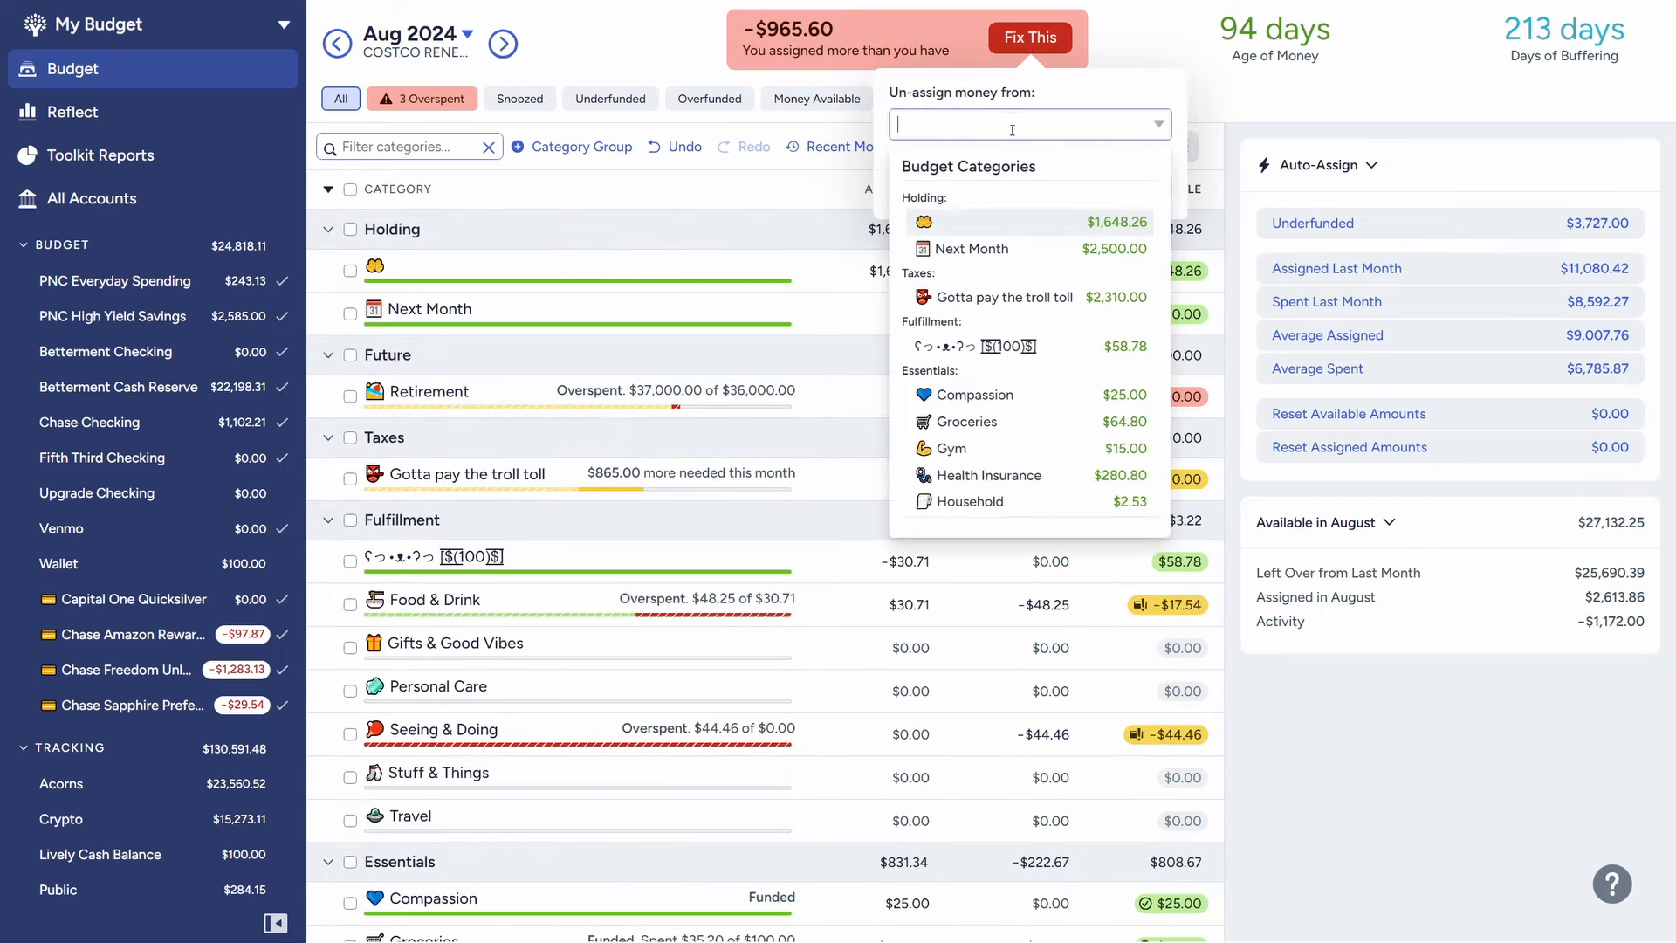
left_click(988, 243)
left_click(1148, 188)
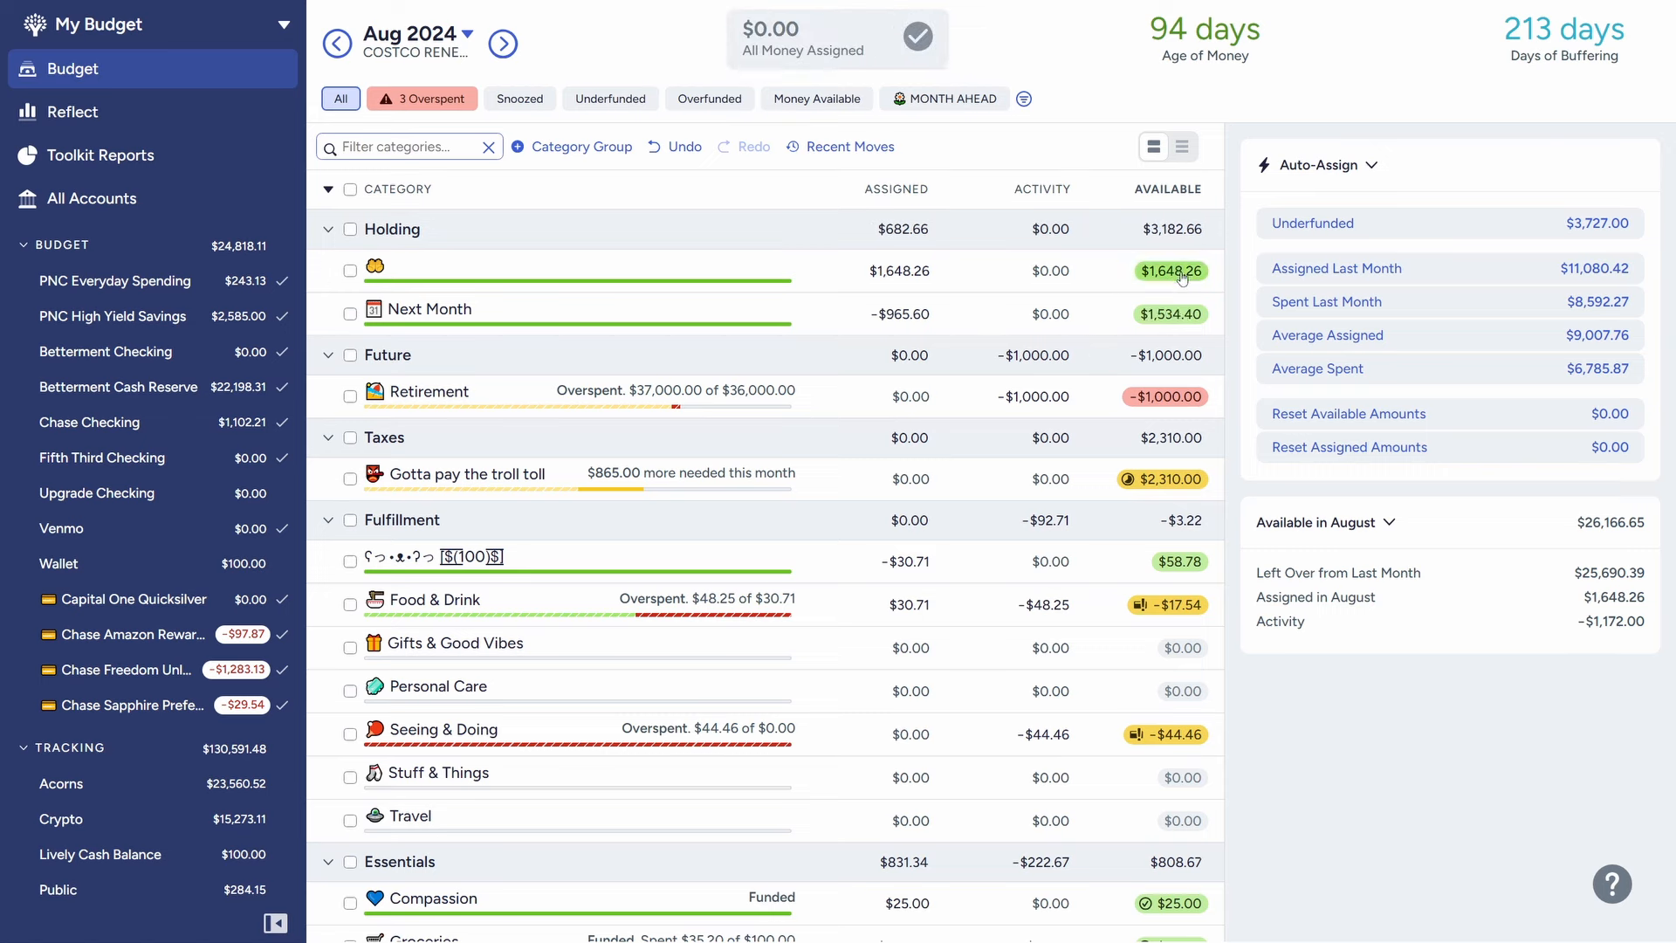
- Move $1,648.26 from the first Holding category to Inflow: Ready to Assign
left_click(1174, 271)
left_click(1139, 423)
left_click(1140, 521)
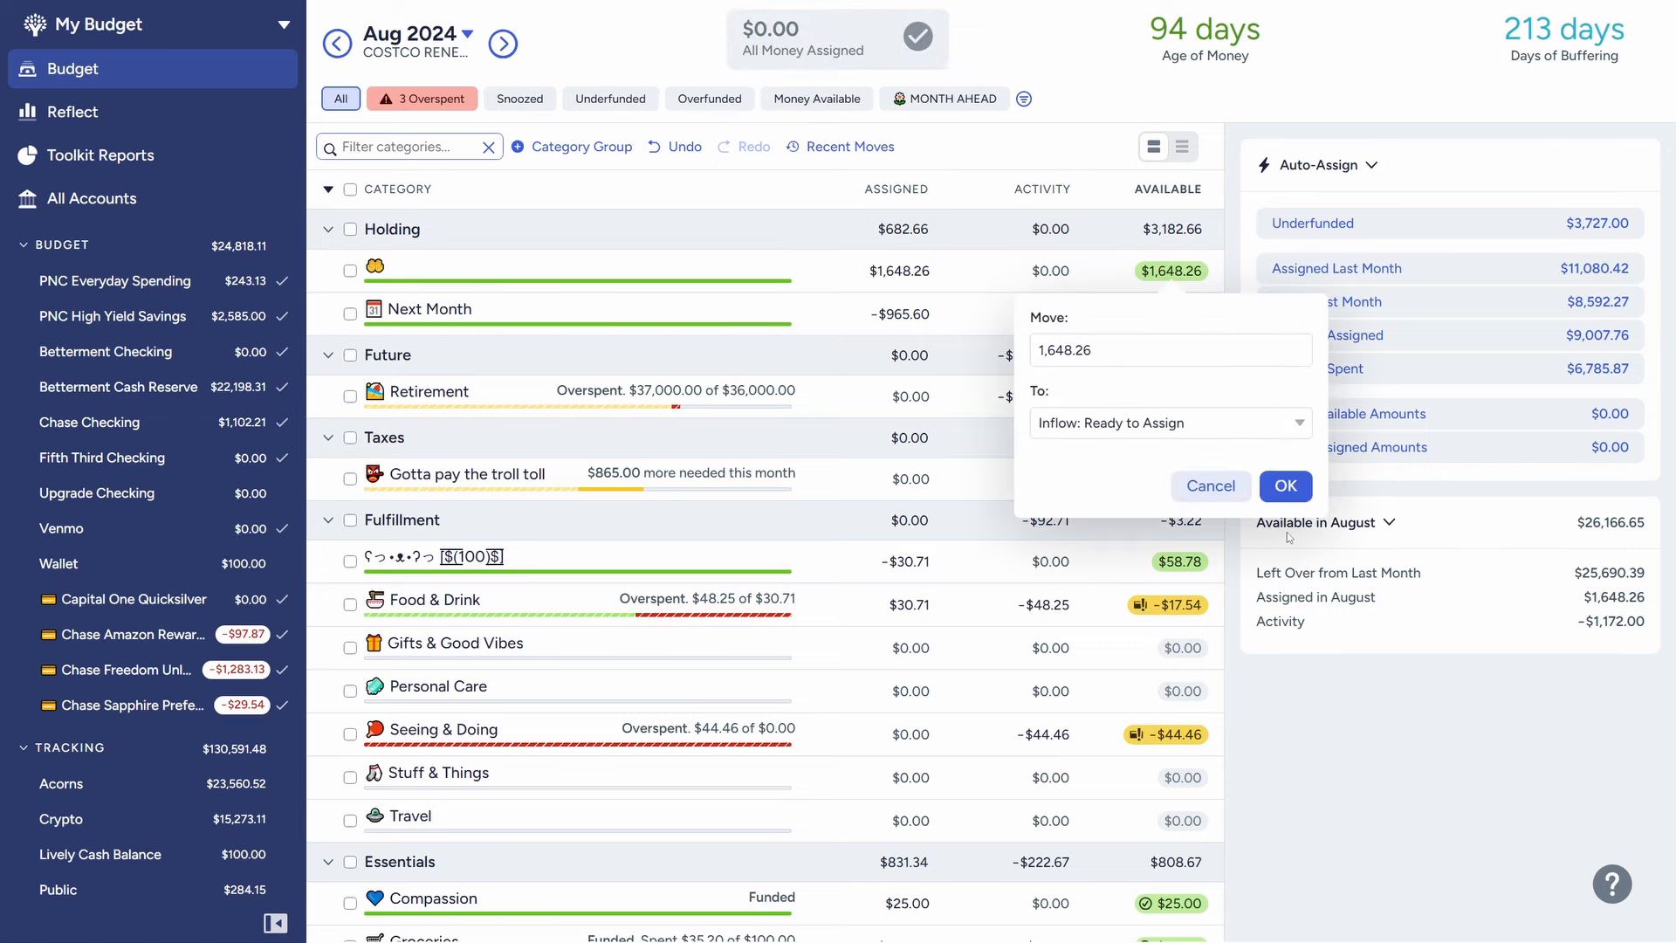
left_click(1284, 485)
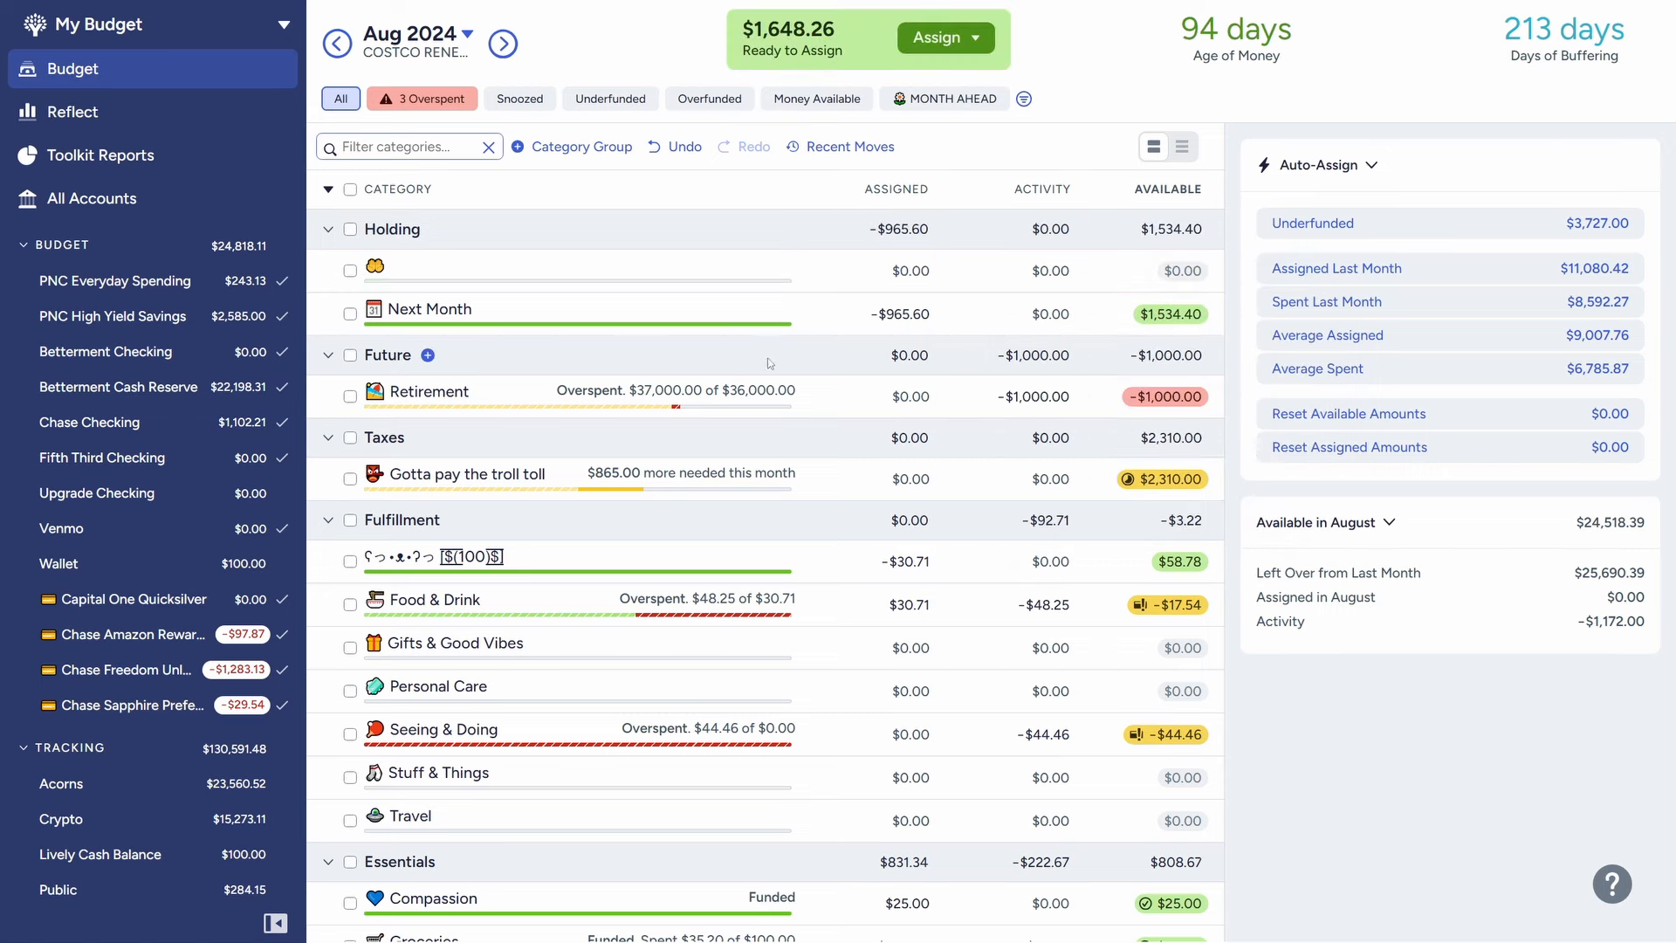
- Add $250 to the amount assigned to the Next Month category
left_click(624, 305)
key("End")
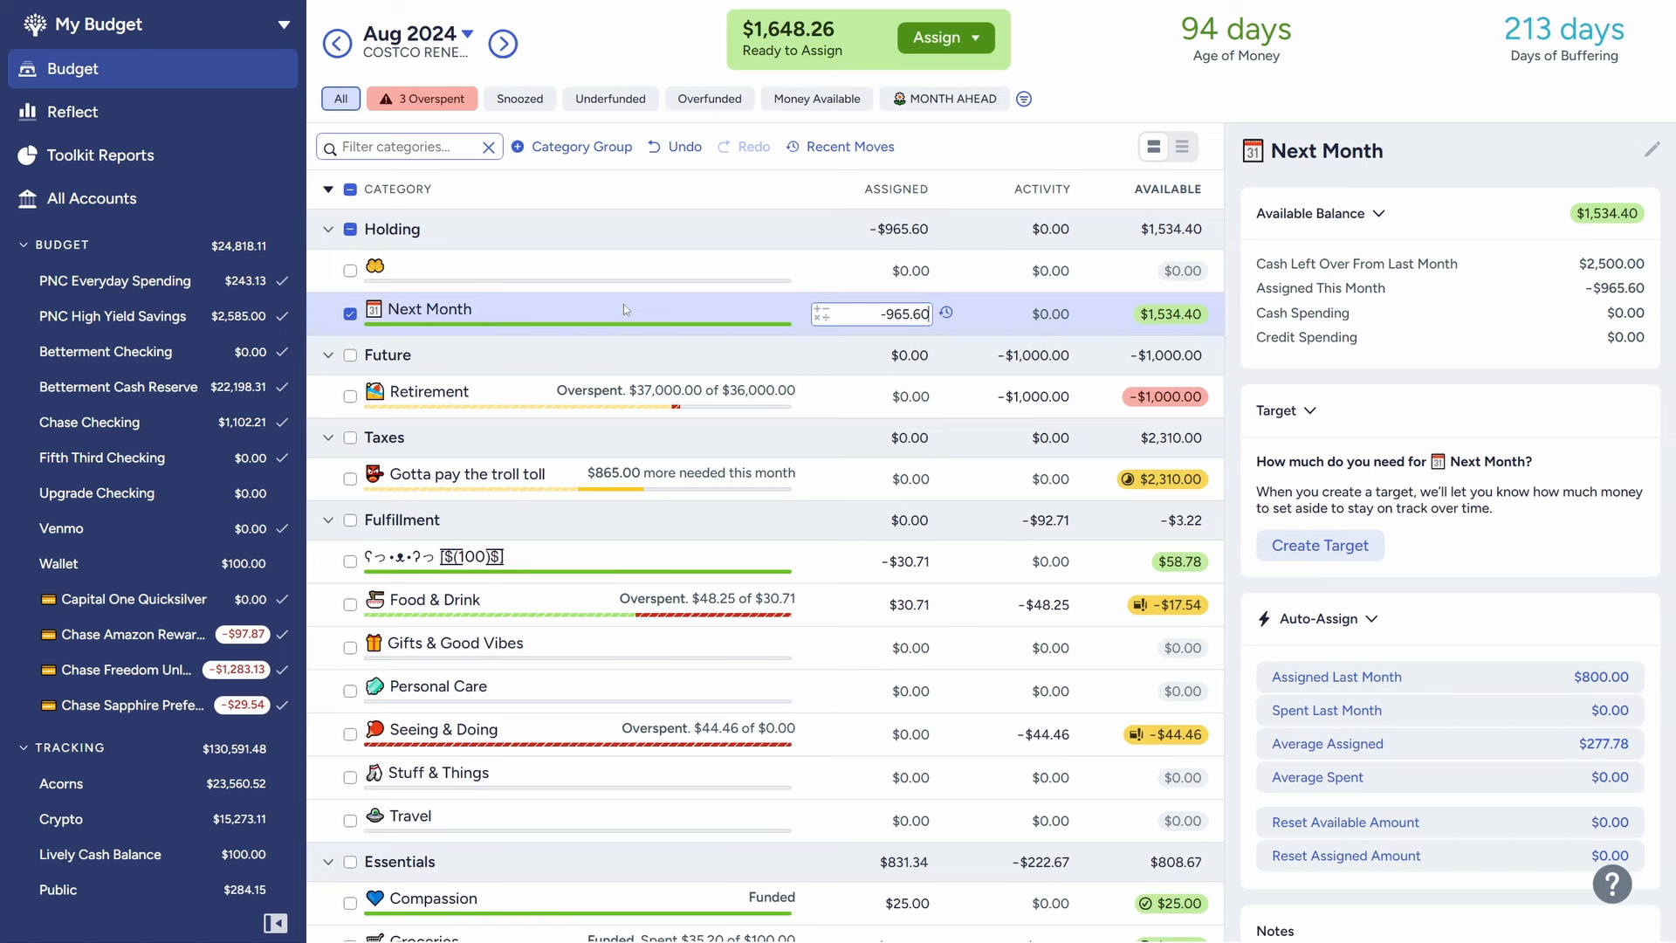
type("+250")
key("Return")
left_click(350, 315)
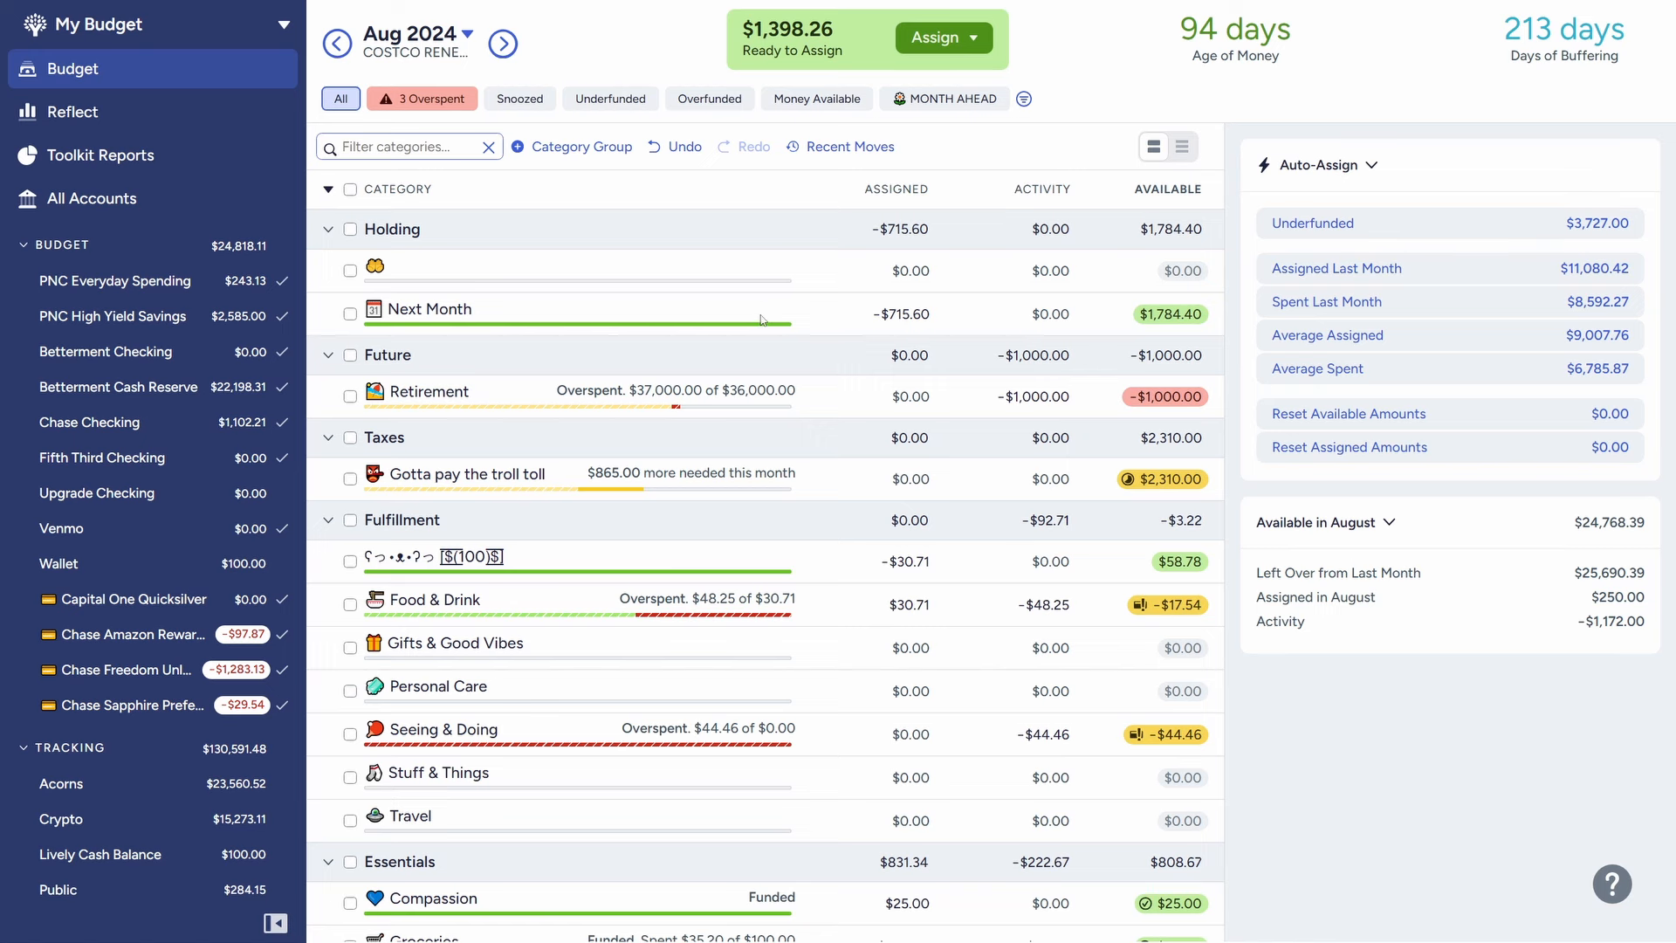
- Check the tracking account list and assign $1,000 to the Retirement category
left_click(642, 404)
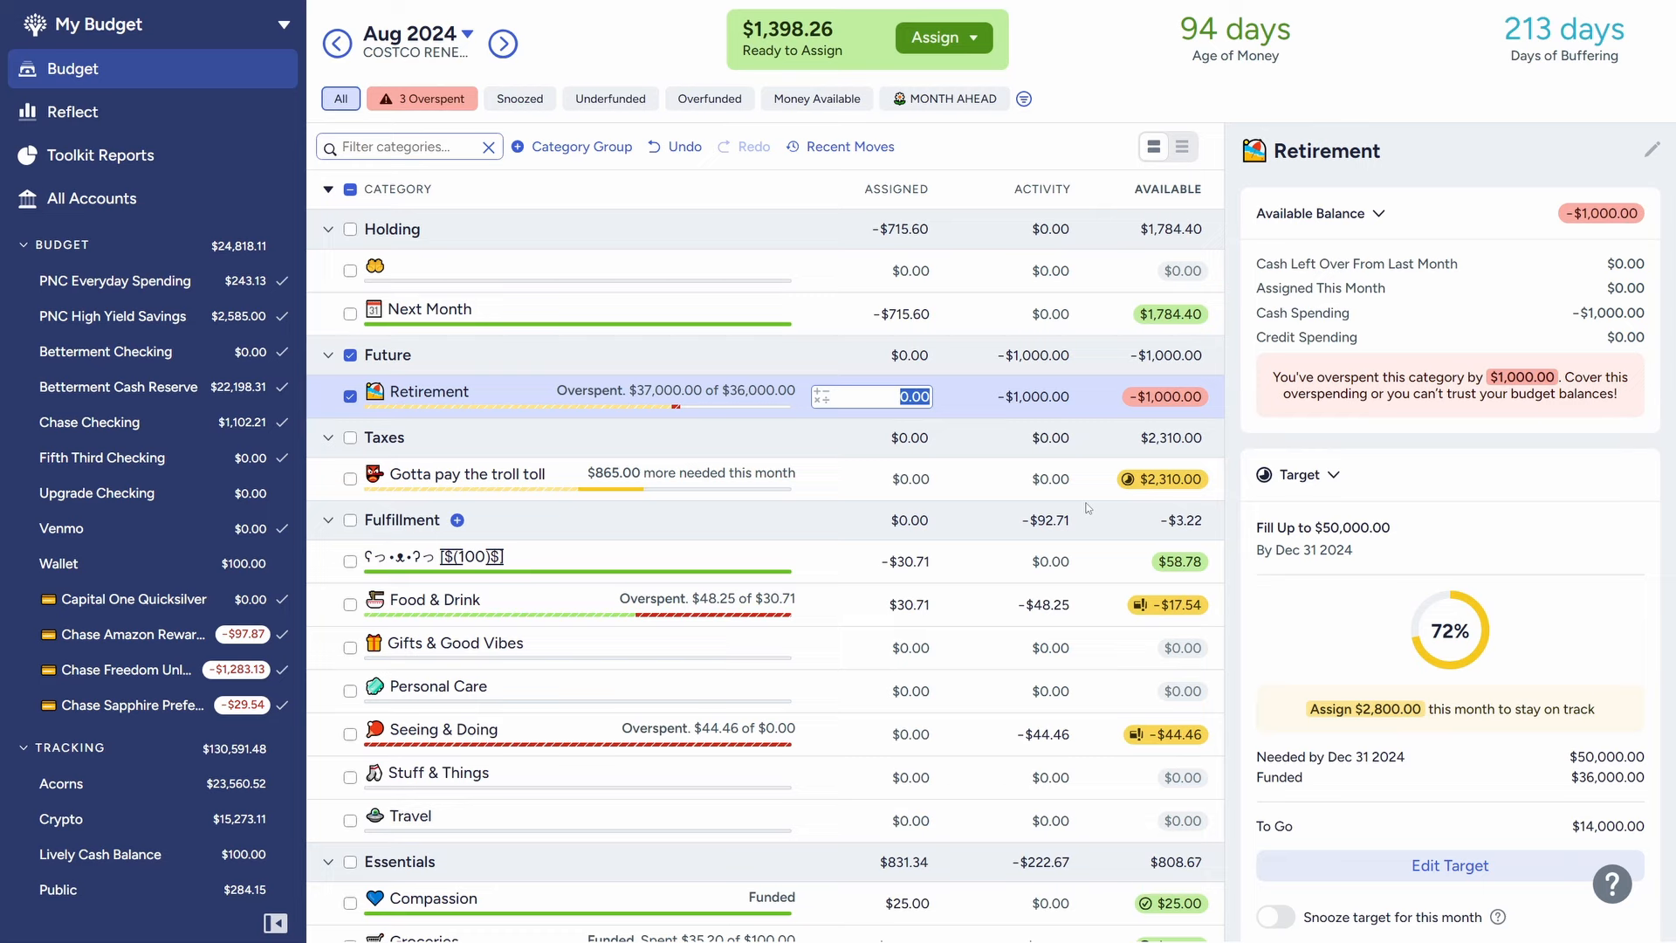
scroll(79, 776, "down", 3)
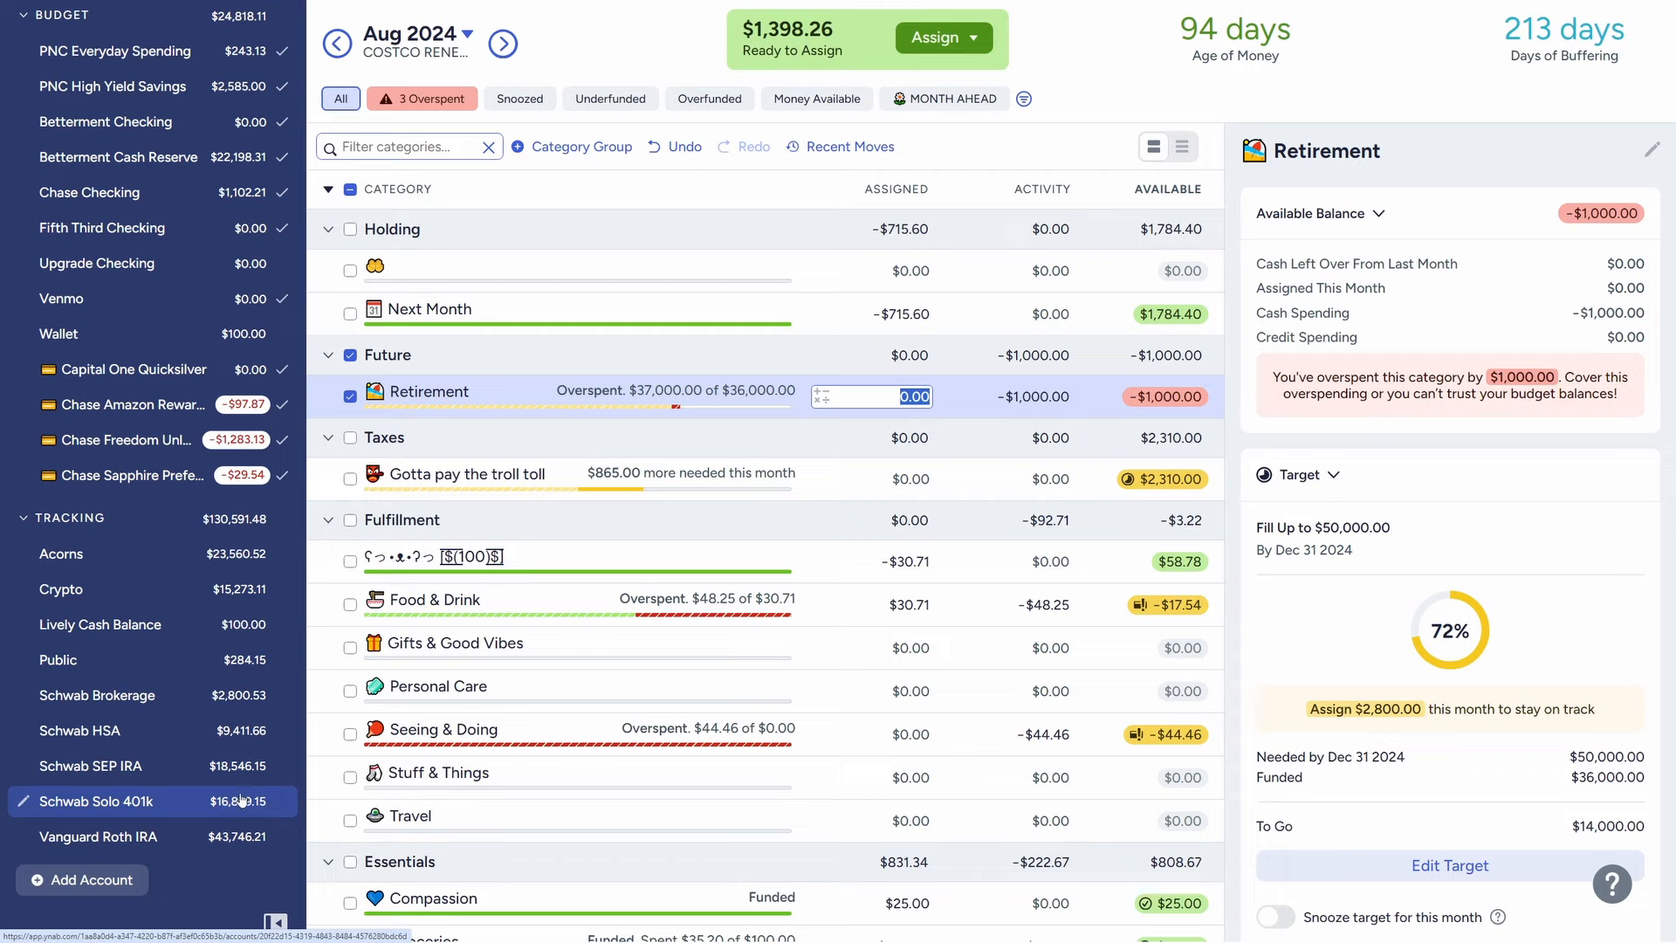
scroll(144, 694, "up", 3)
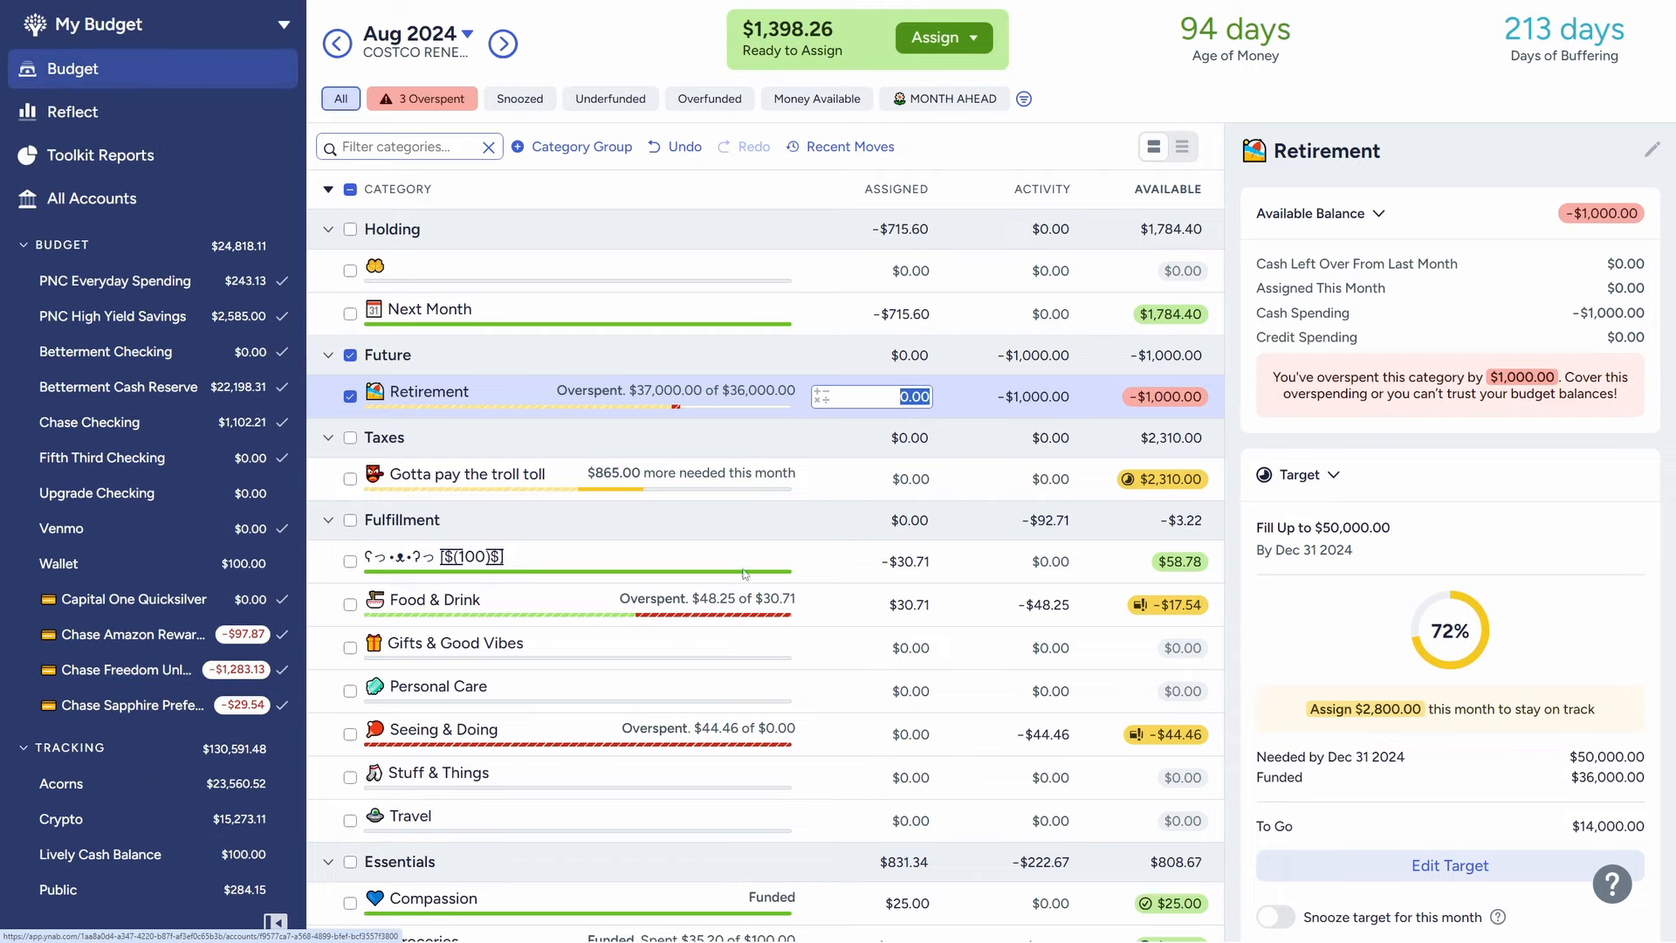
scroll(96, 742, "down", 3)
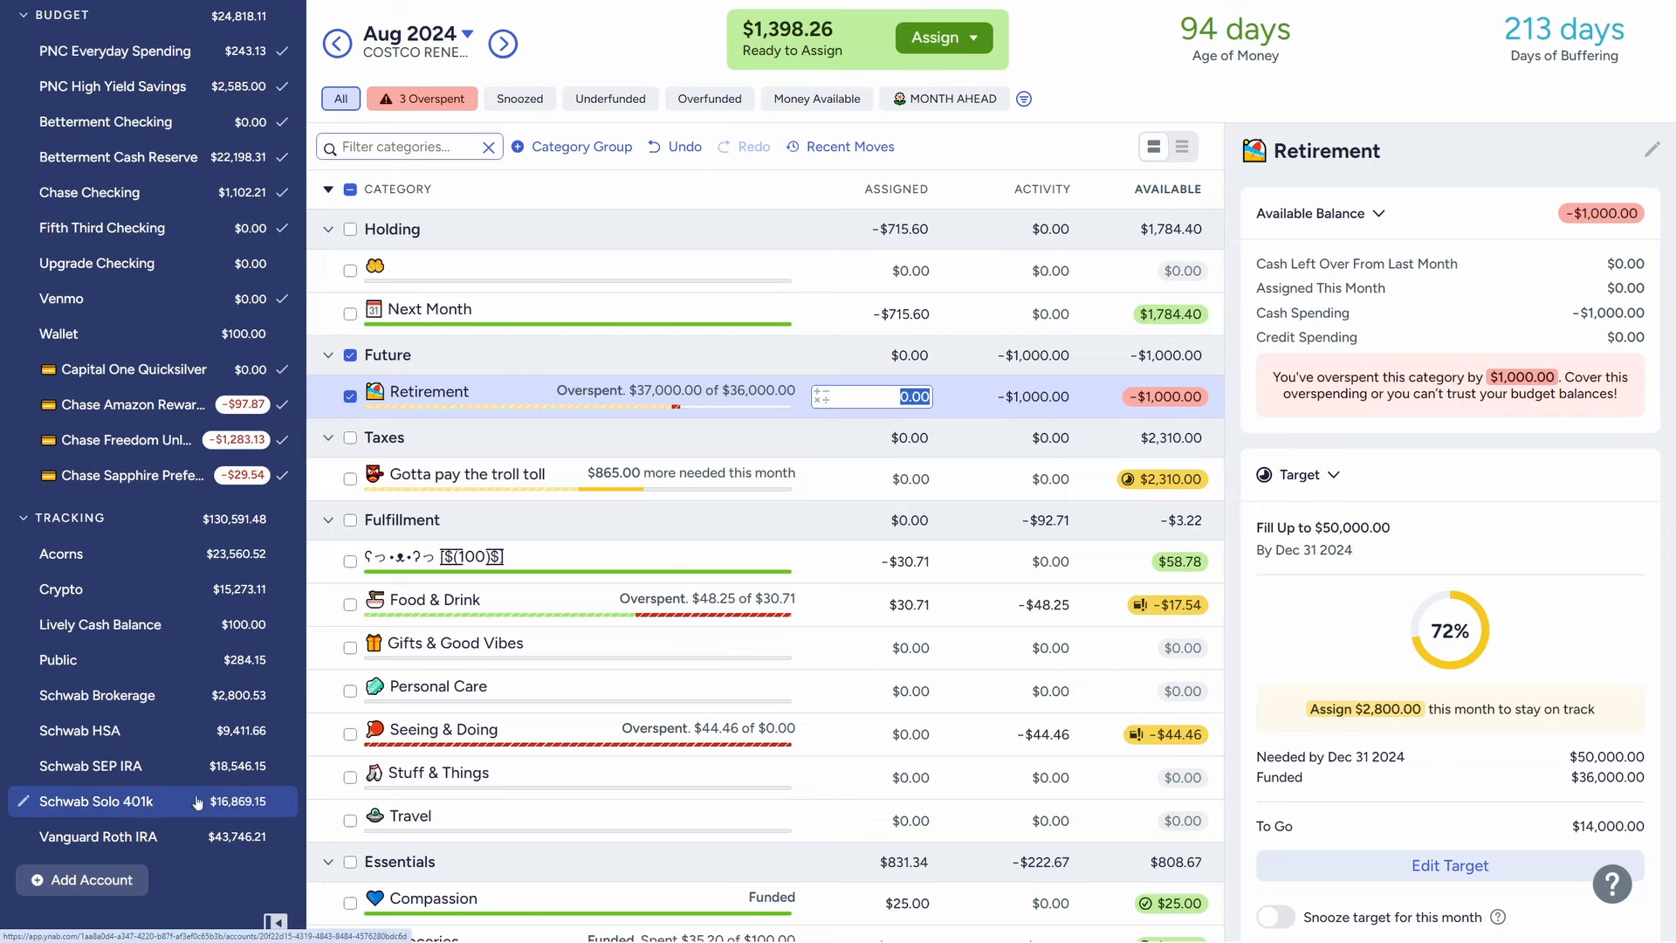
scroll(197, 765, "up", 3)
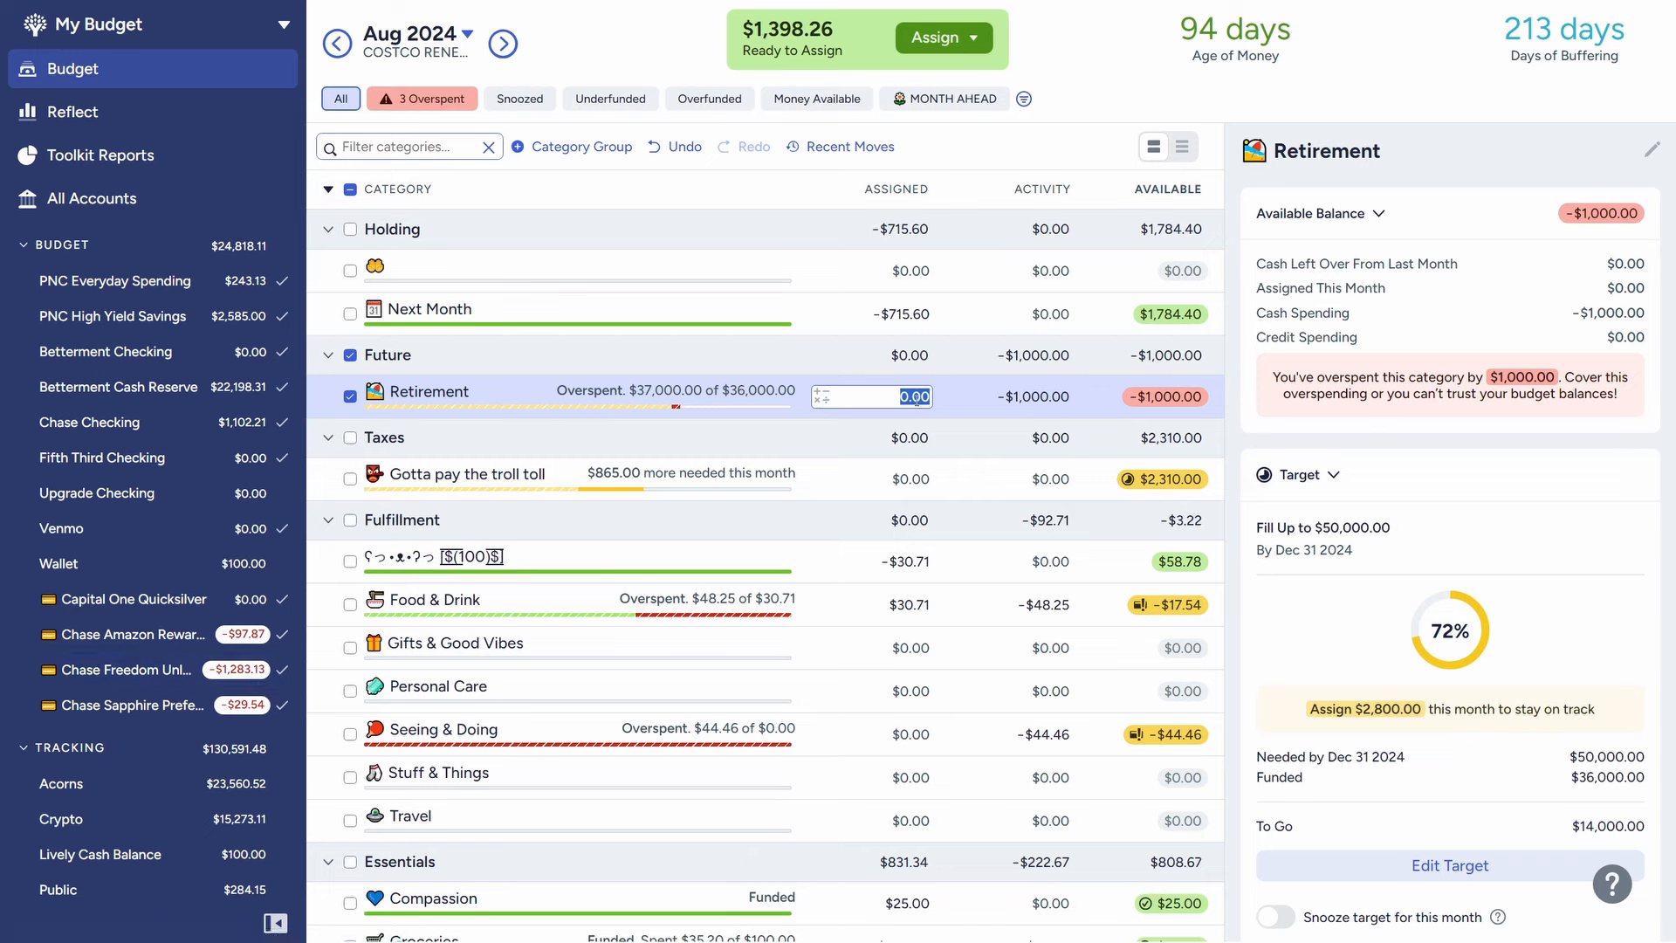
type("1000")
key("Return")
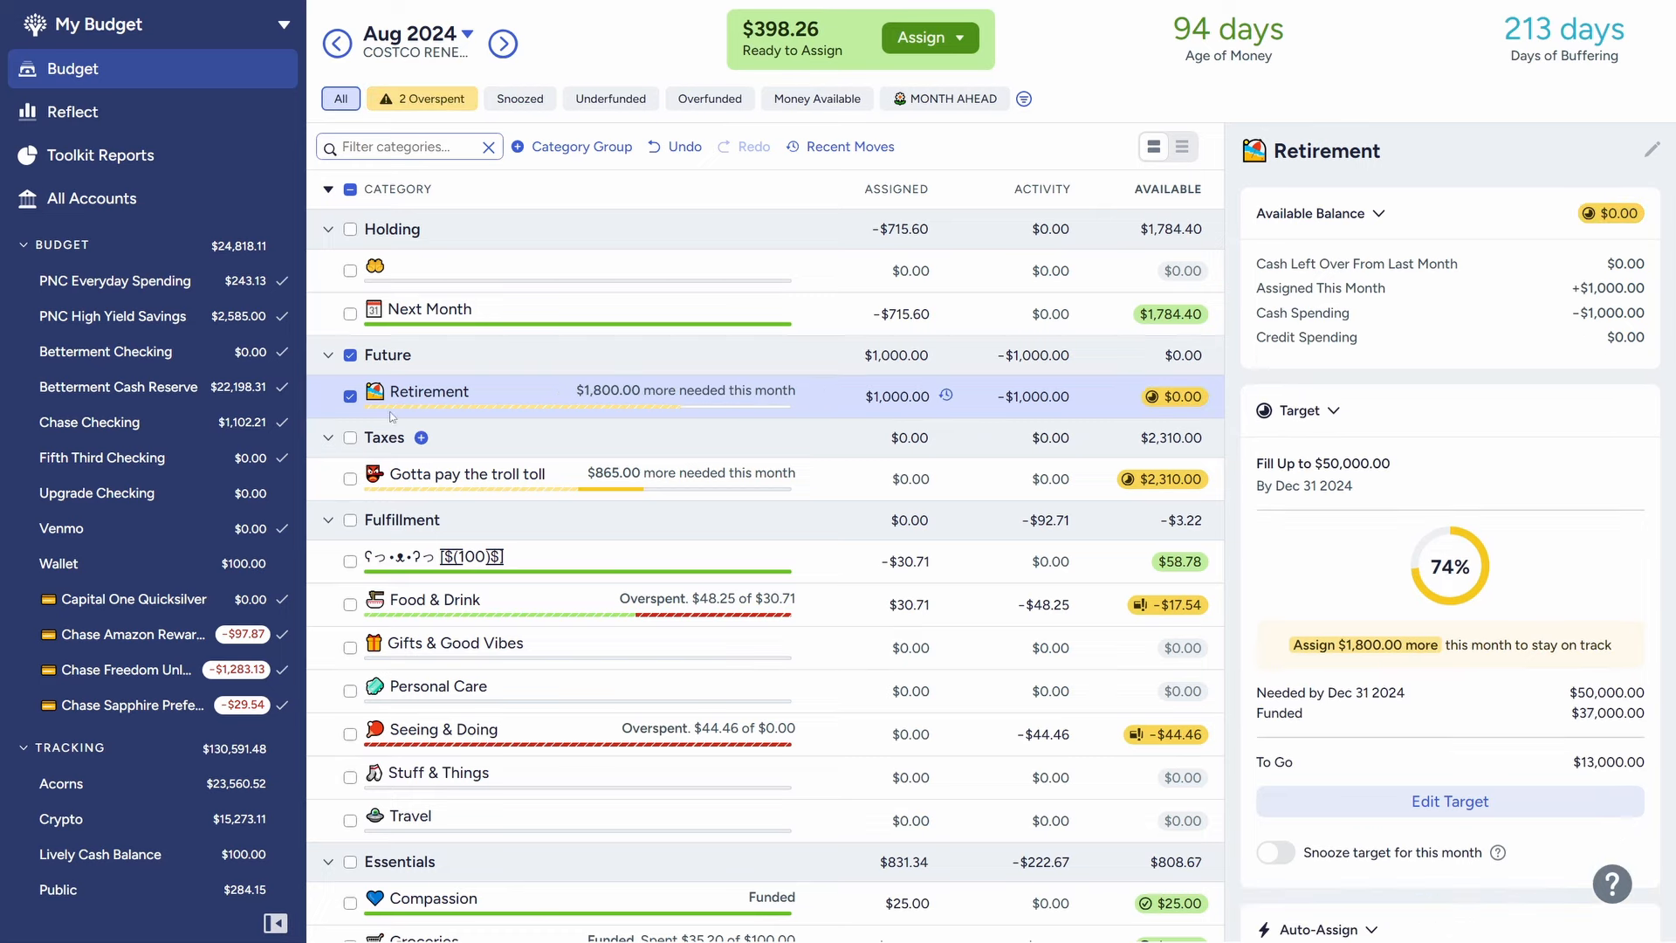
left_click(349, 397)
- Assign $275 to the Gotta pay the troll toll category under Taxes
scroll(854, 489, "down", 1)
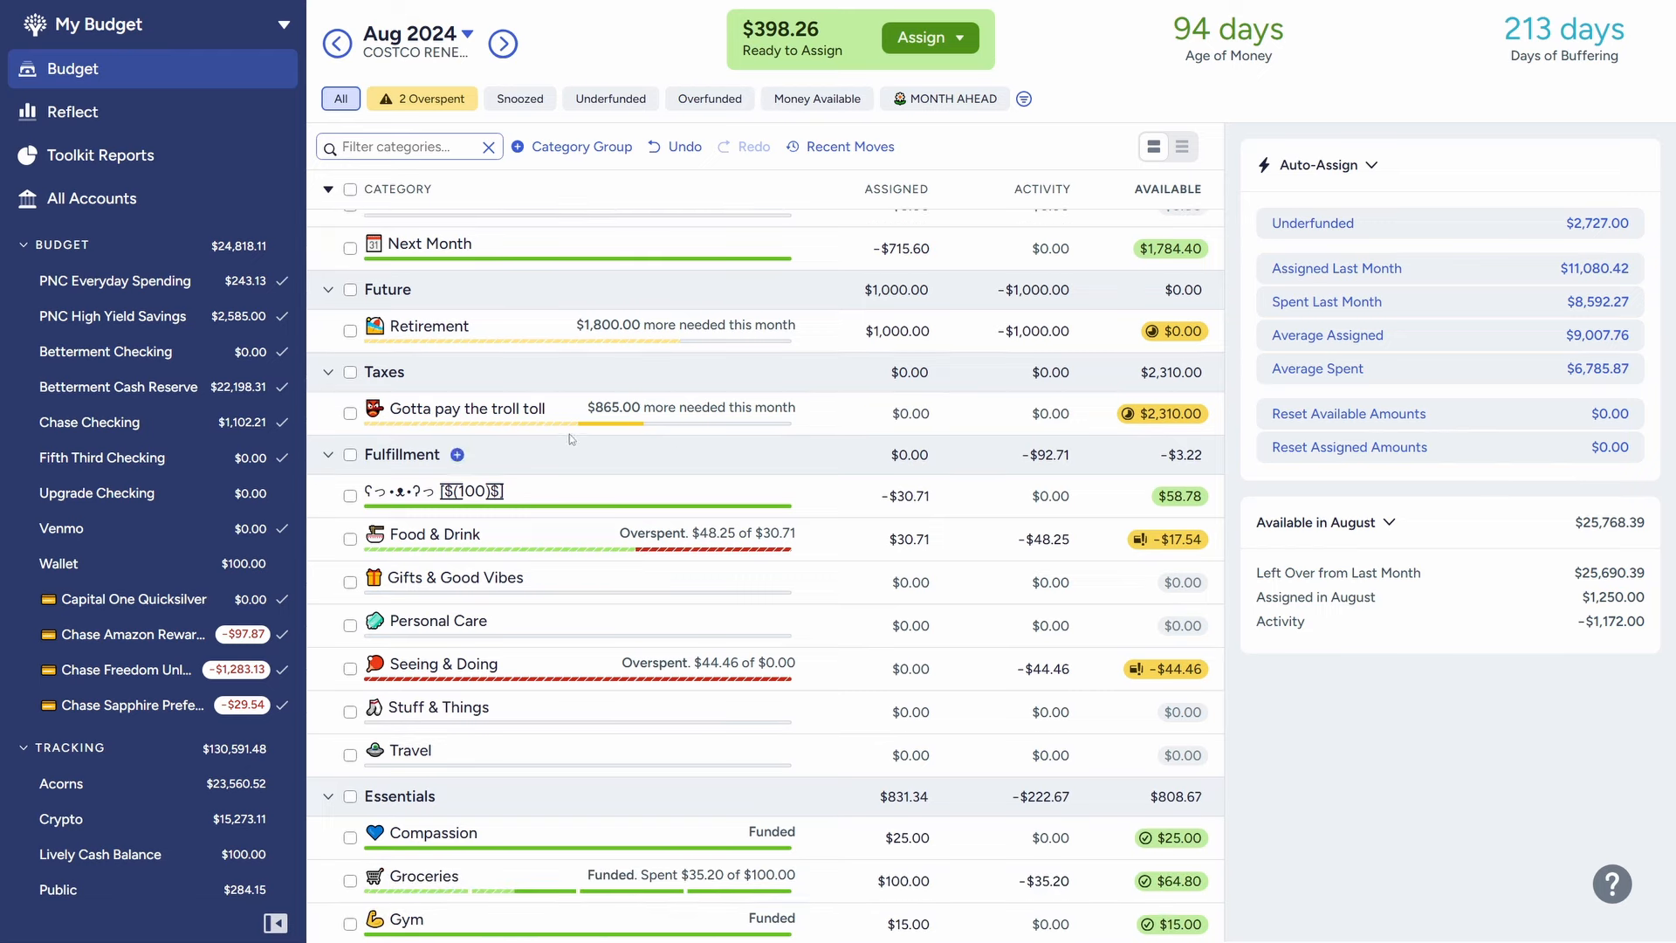
left_click(547, 415)
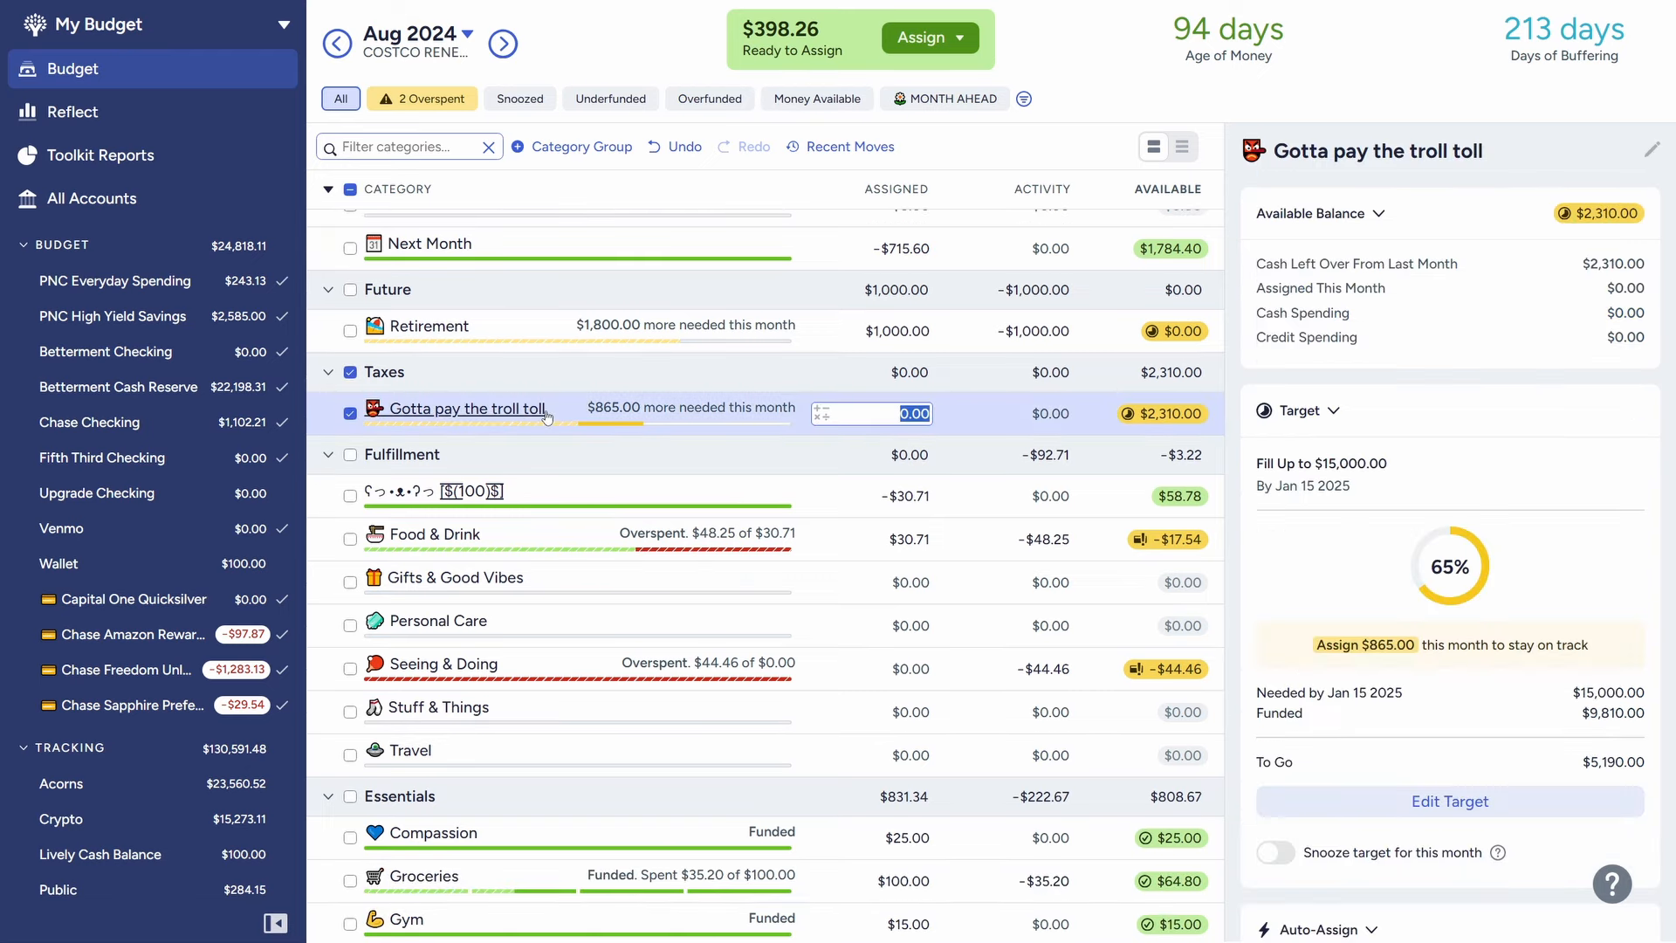
type("275")
key("Return")
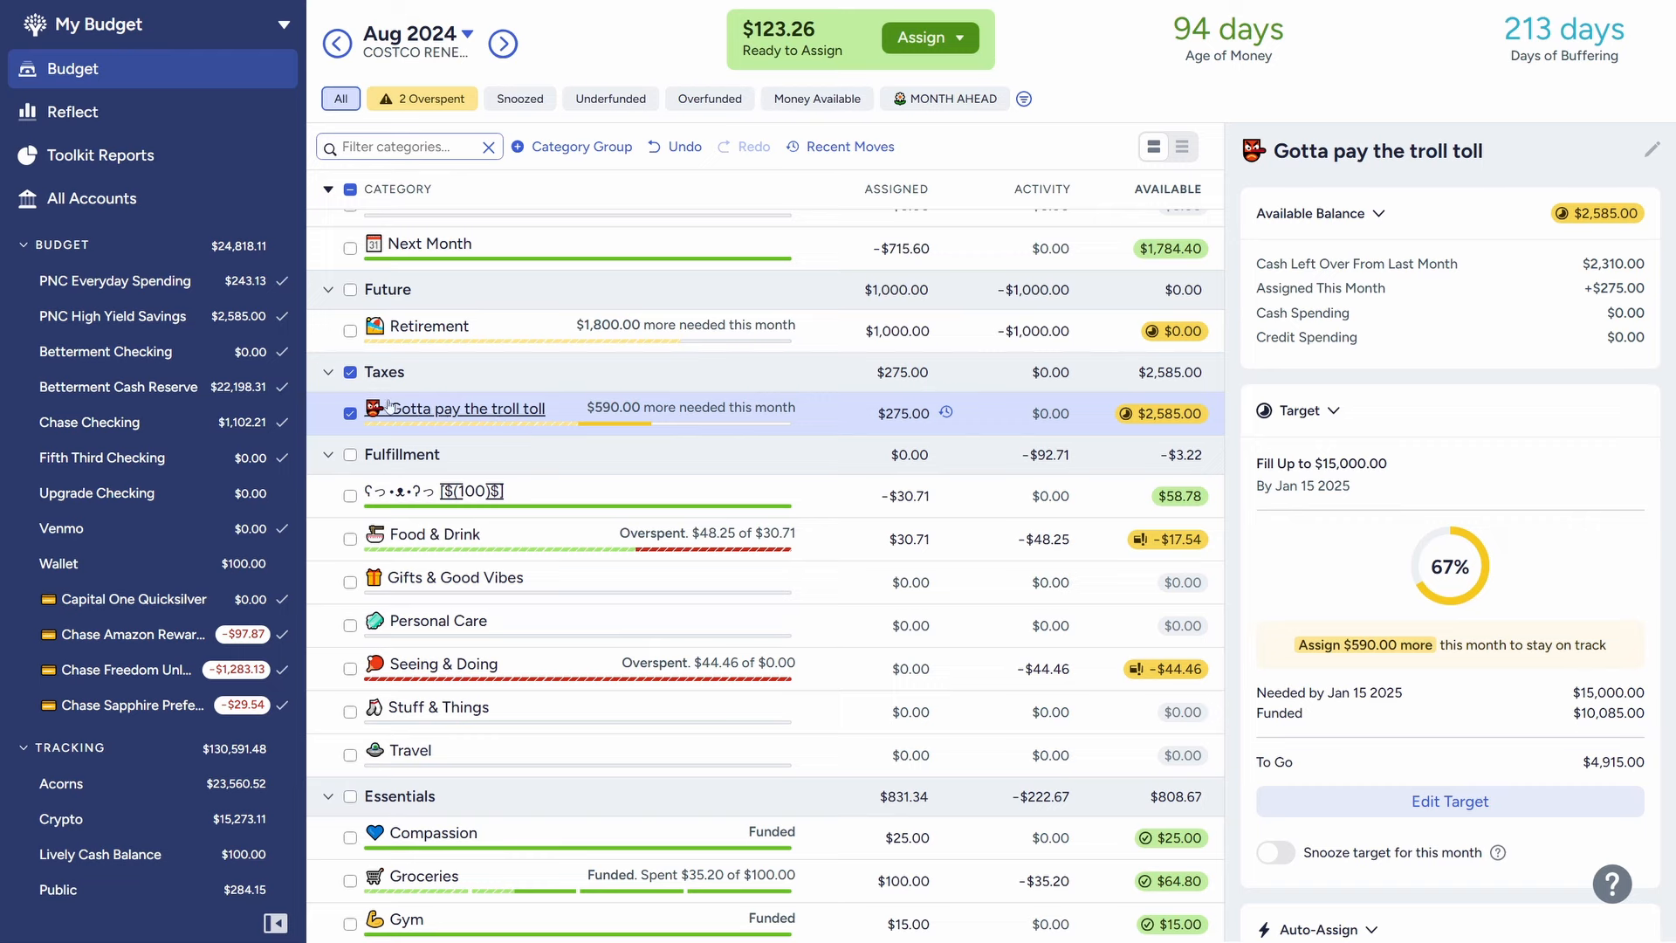
key("Escape")
scroll(766, 467, "down", 1)
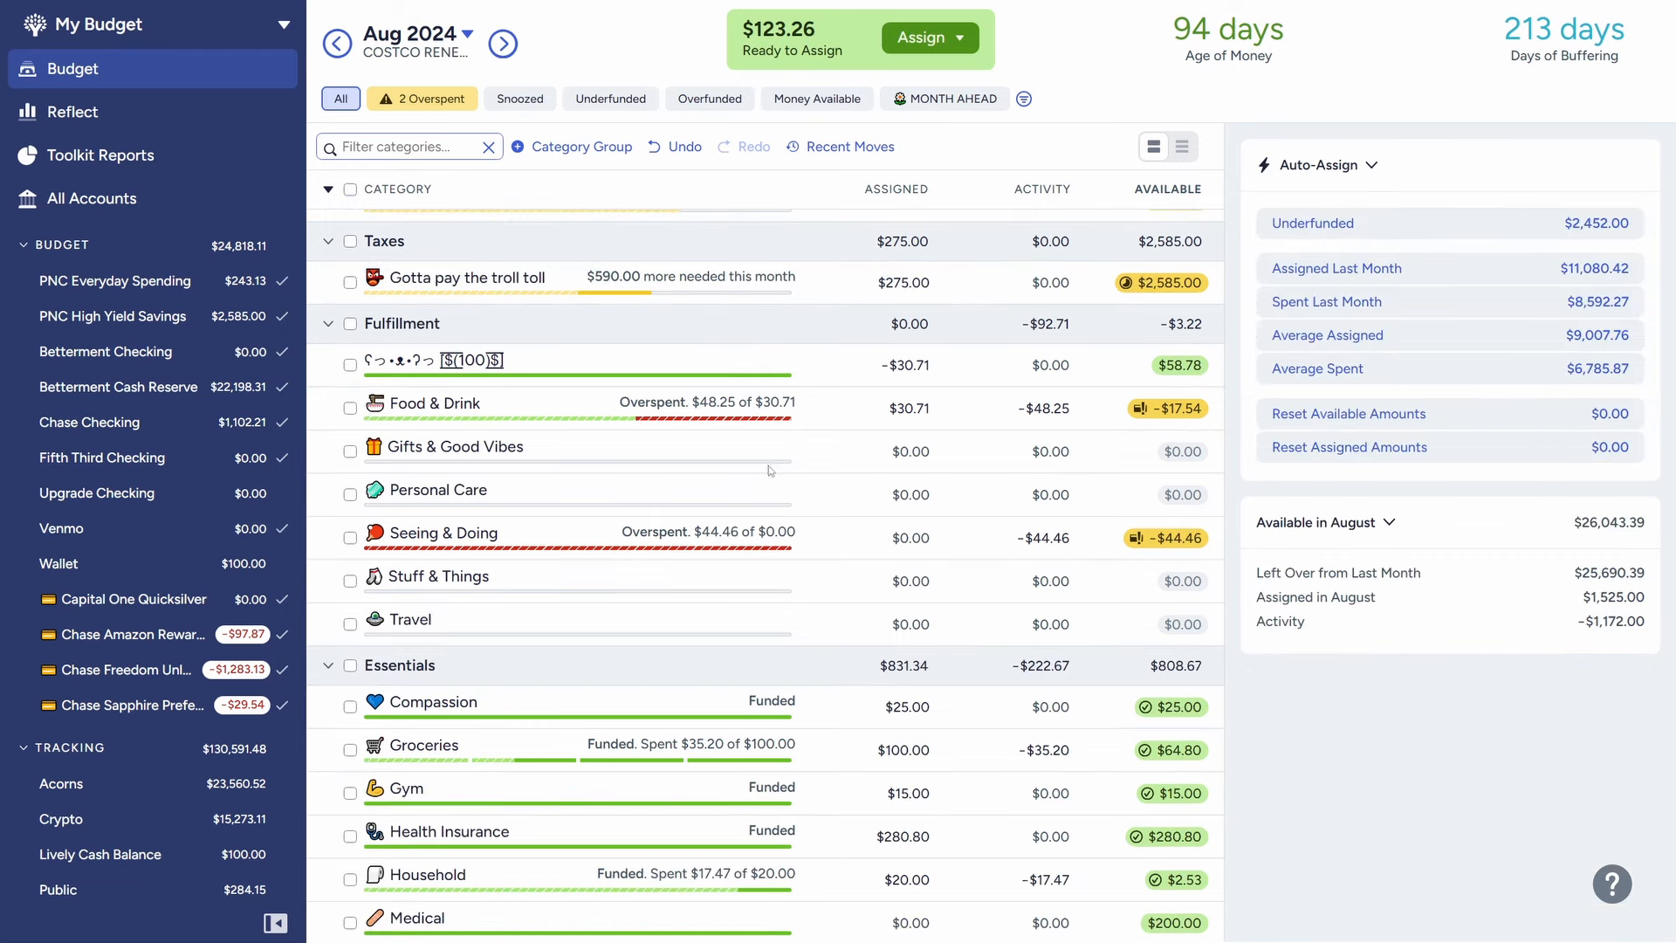
- Examine the first Fulfillment category's balance details and compare them with the categories in the neighbouring groups
left_click(686, 354)
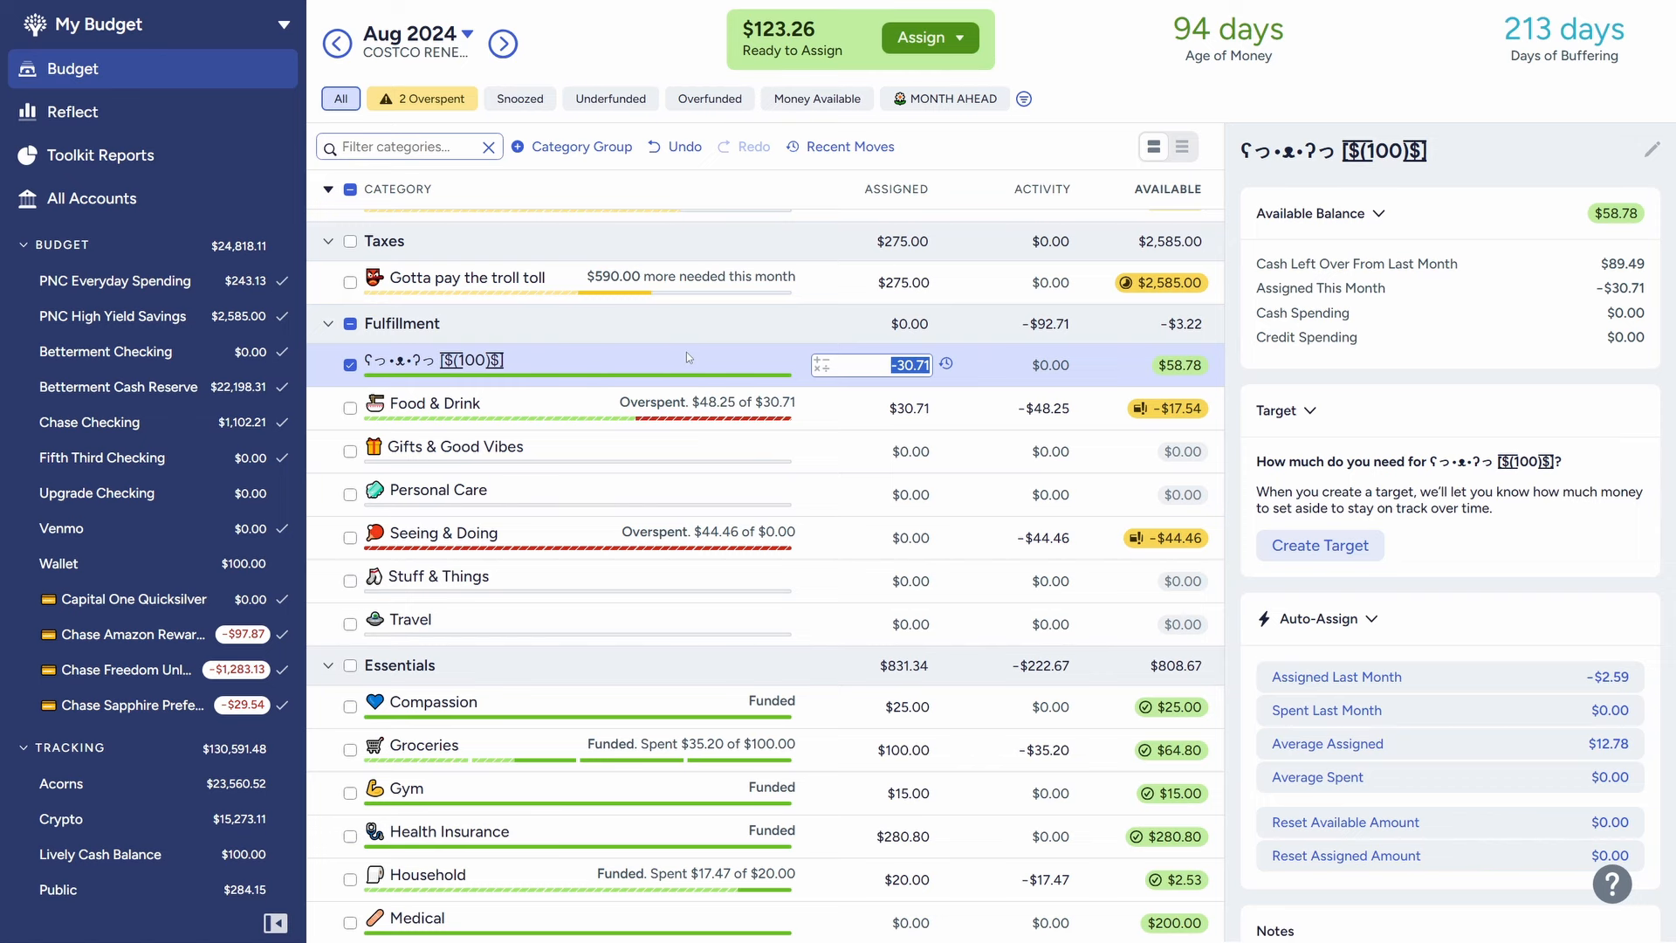
scroll(686, 353, "up", 3)
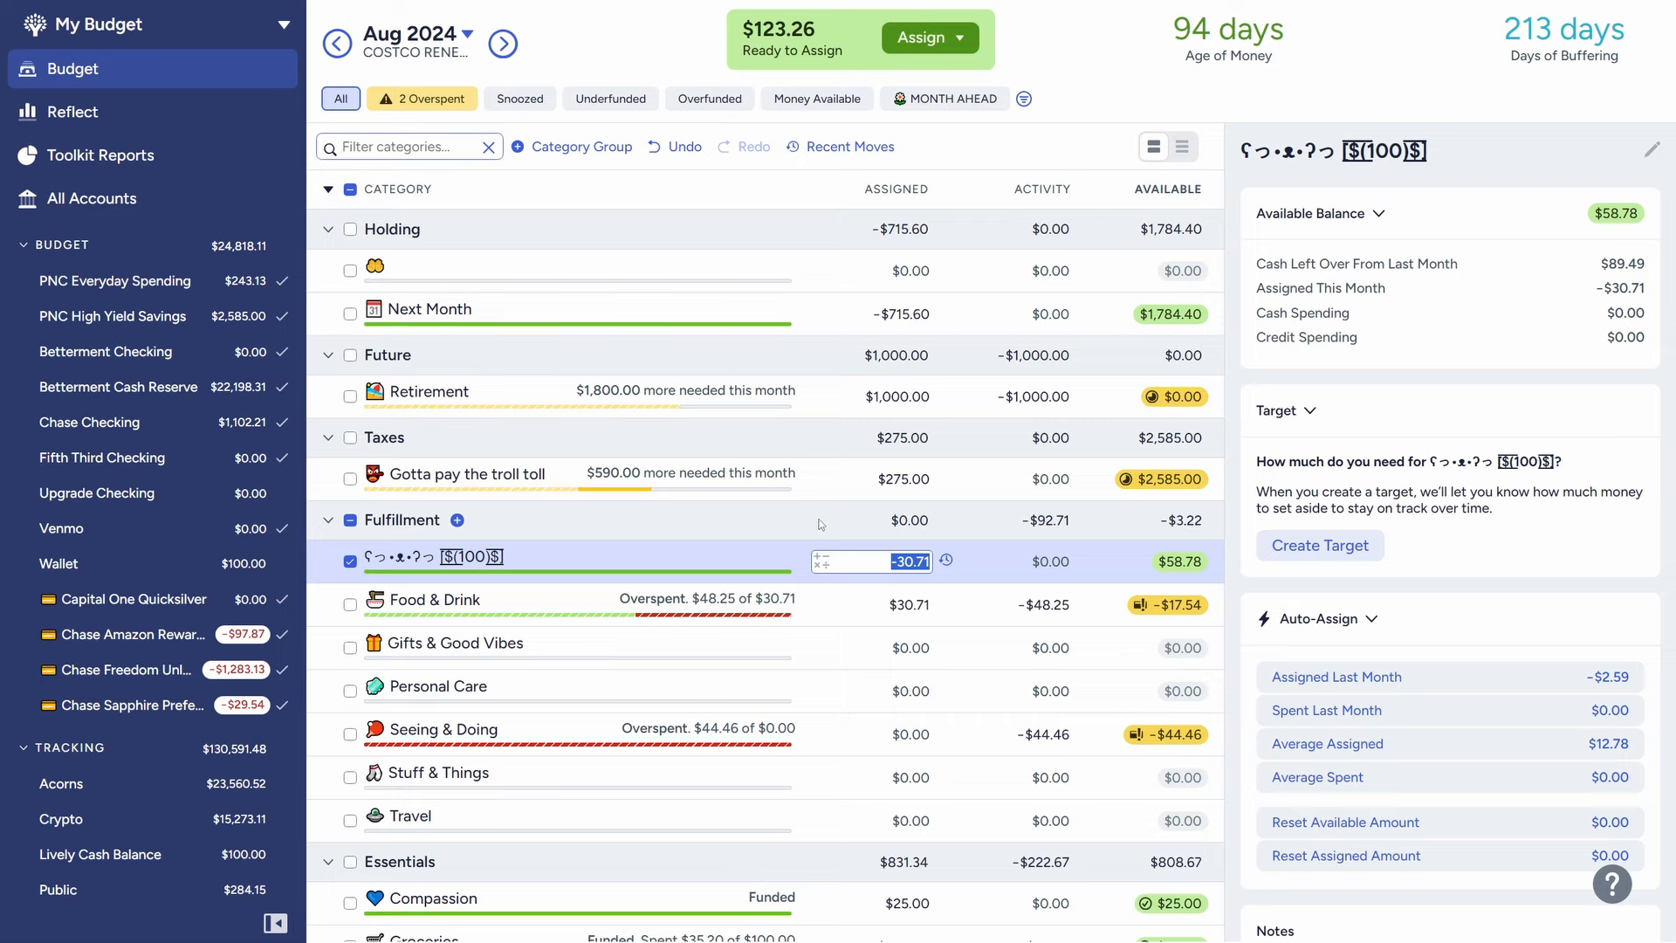
scroll(820, 523, "down", 5)
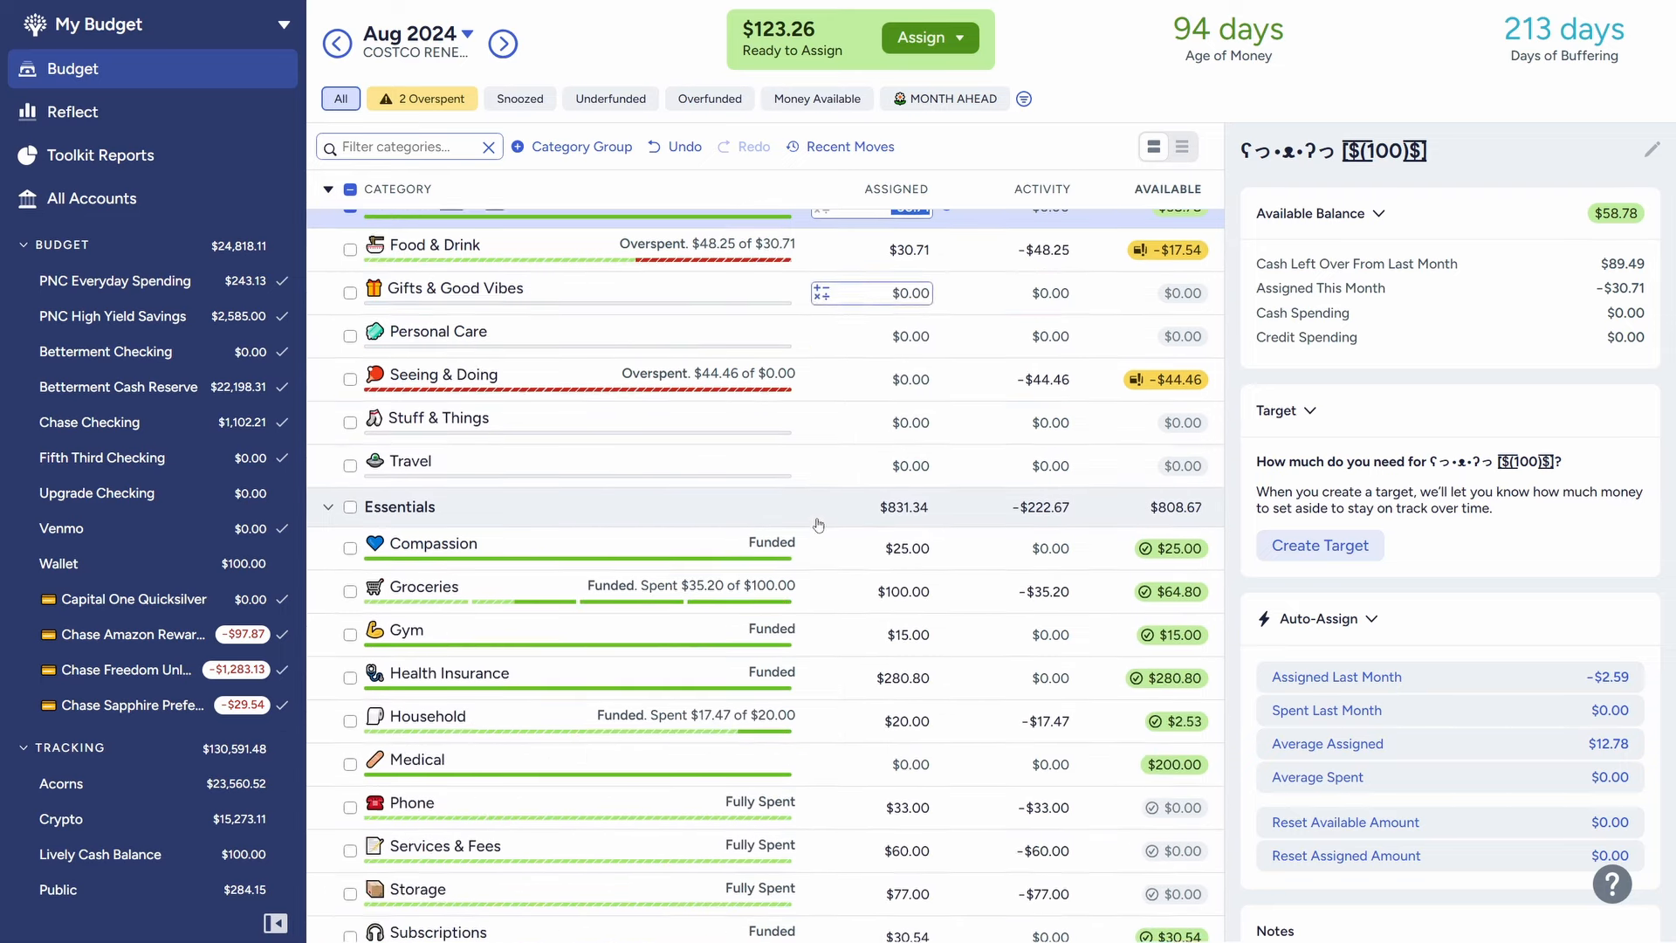
scroll(818, 523, "up", 4)
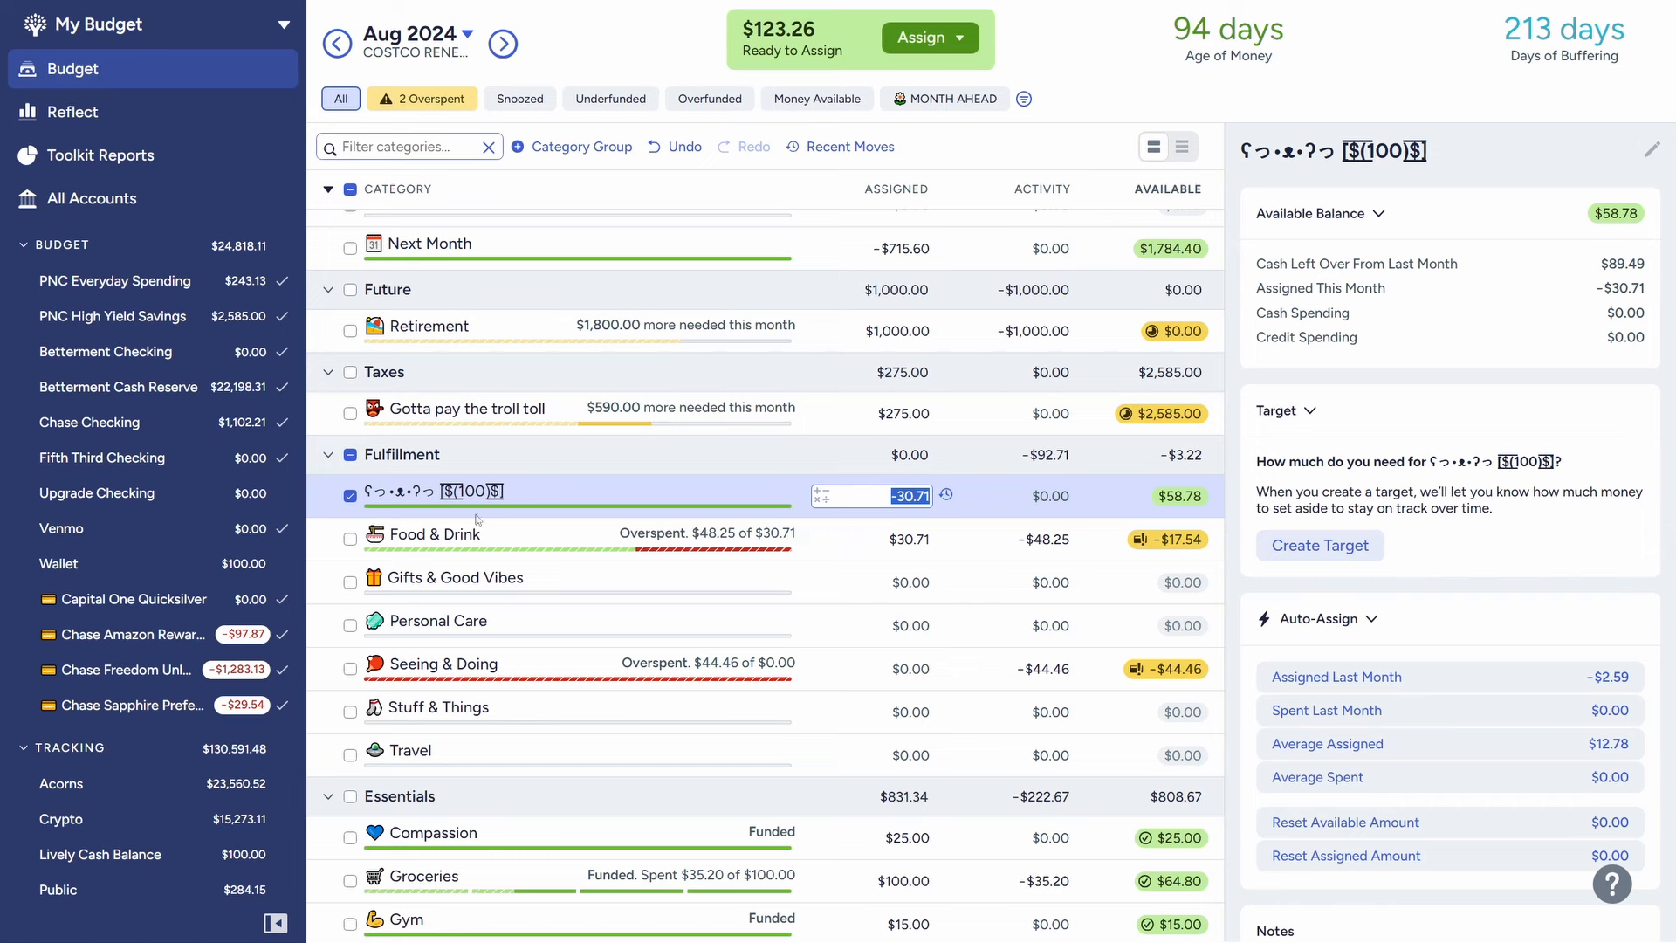
left_click(349, 496)
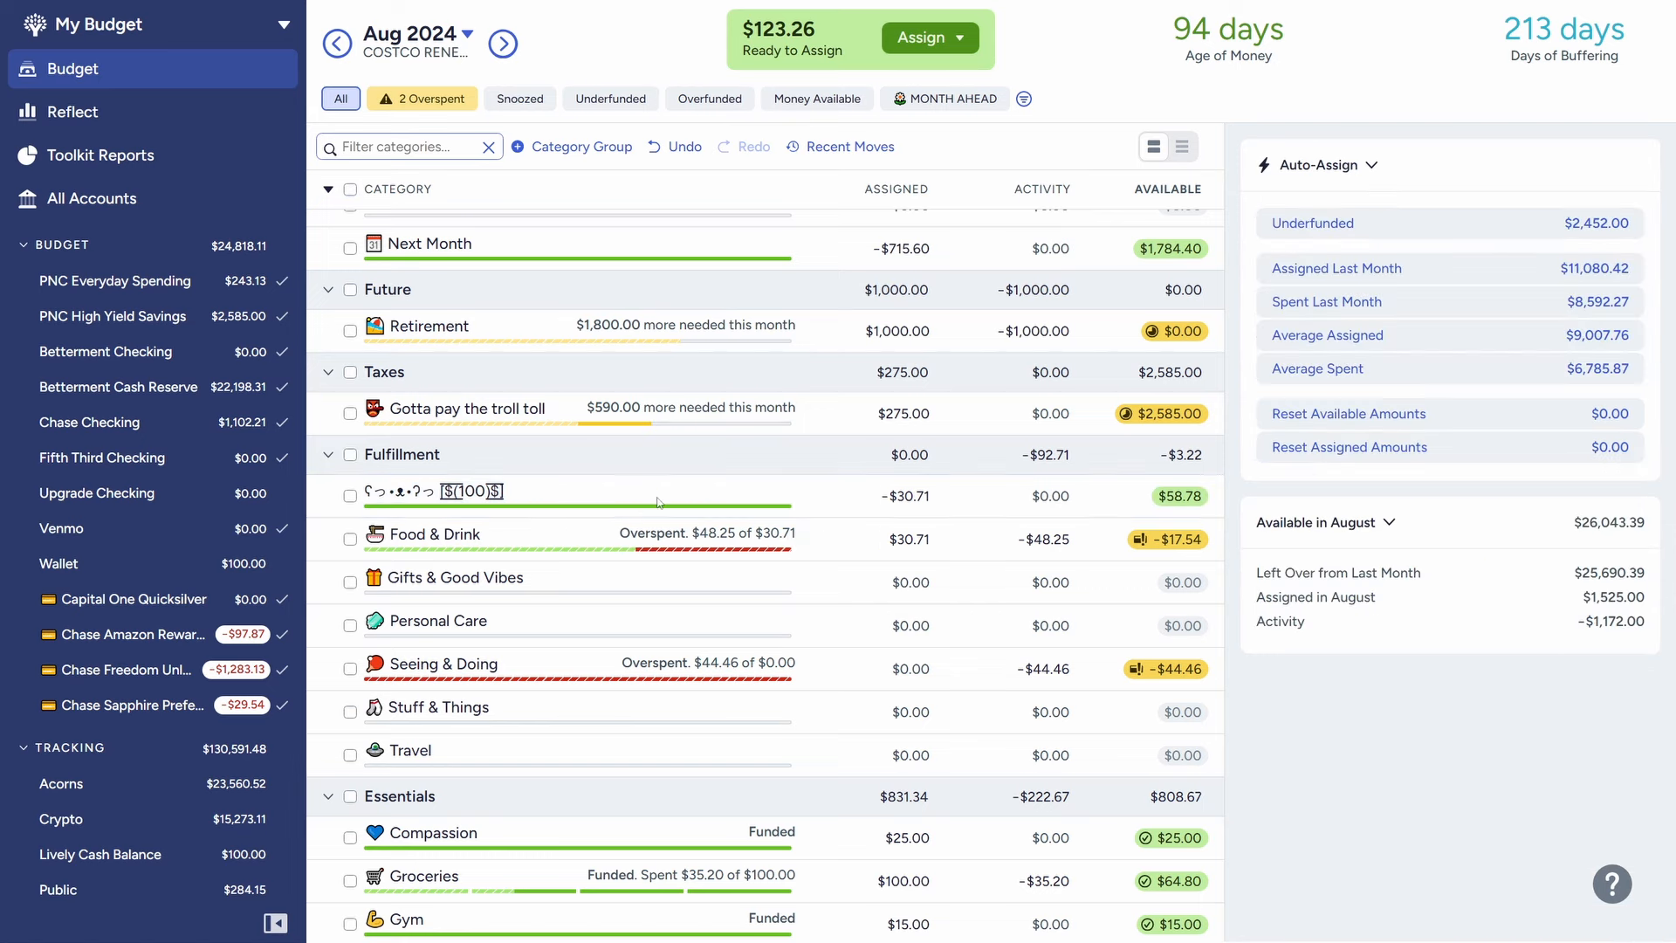
left_click(651, 494)
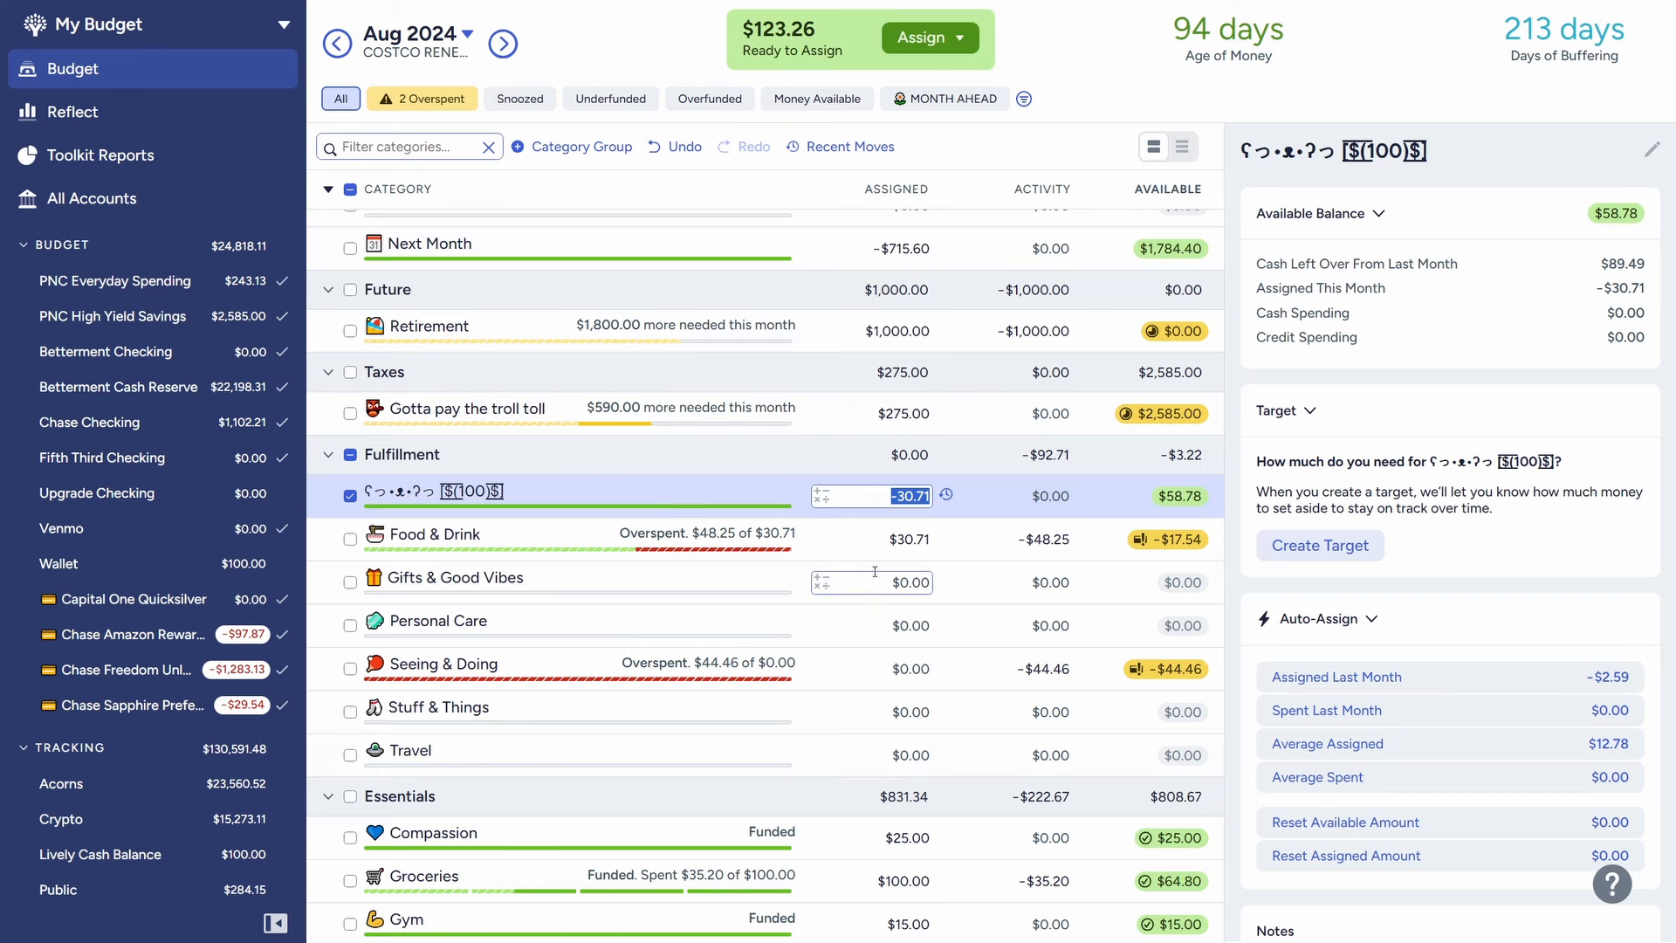
scroll(852, 559, "up", 1)
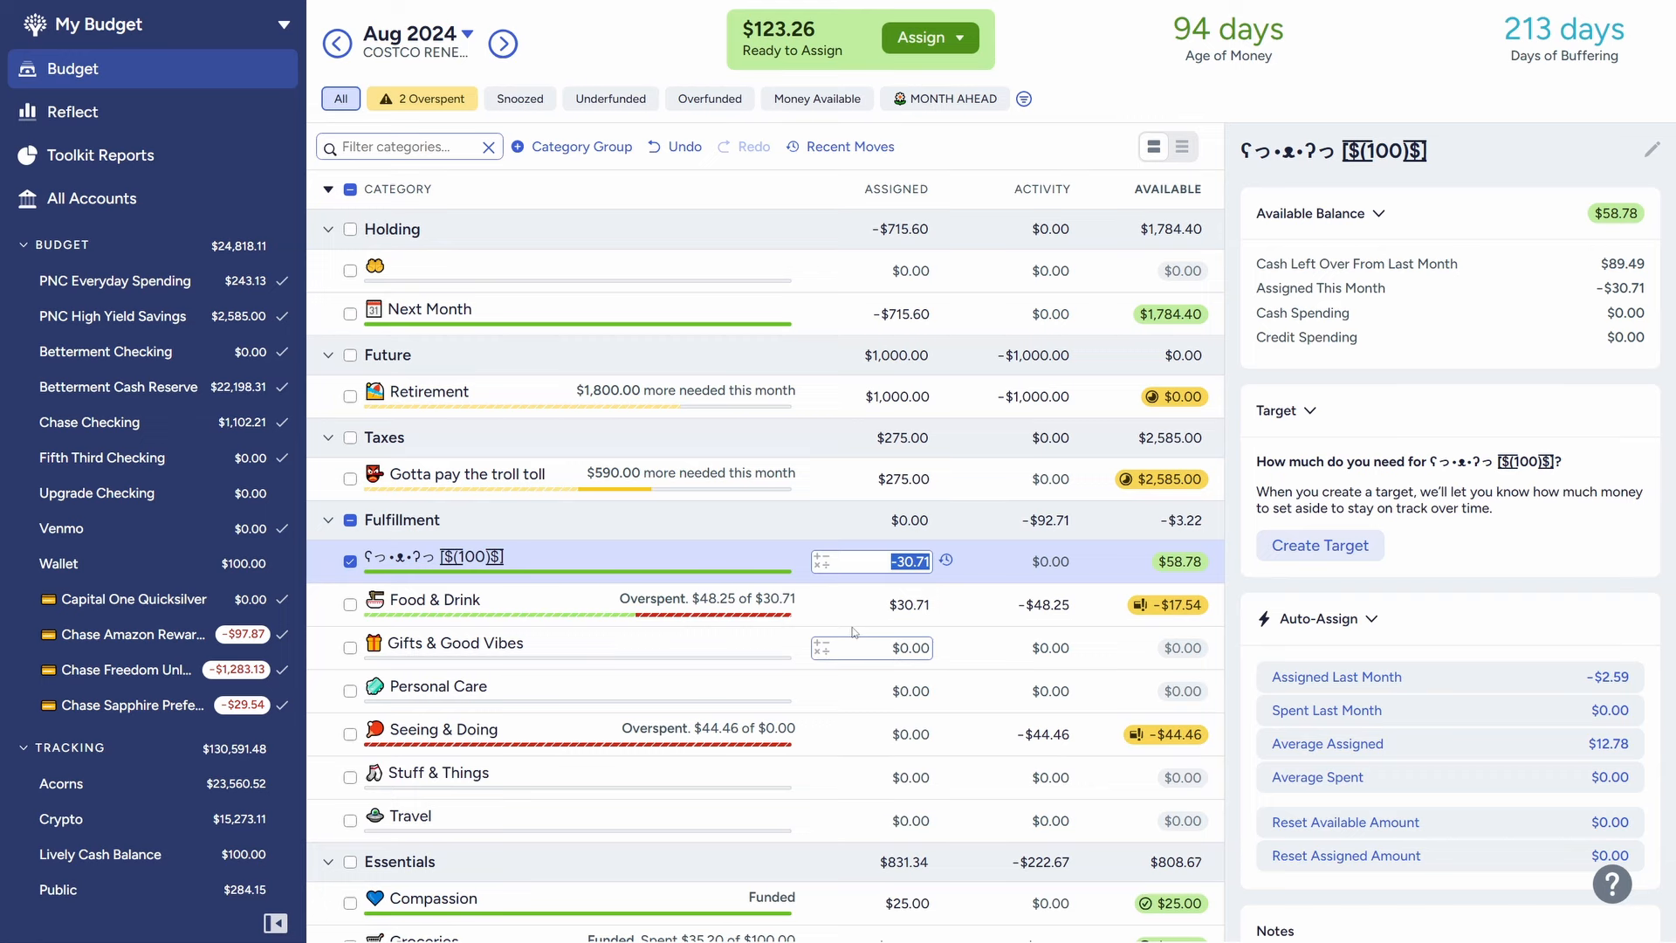
scroll(854, 631, "down", 1)
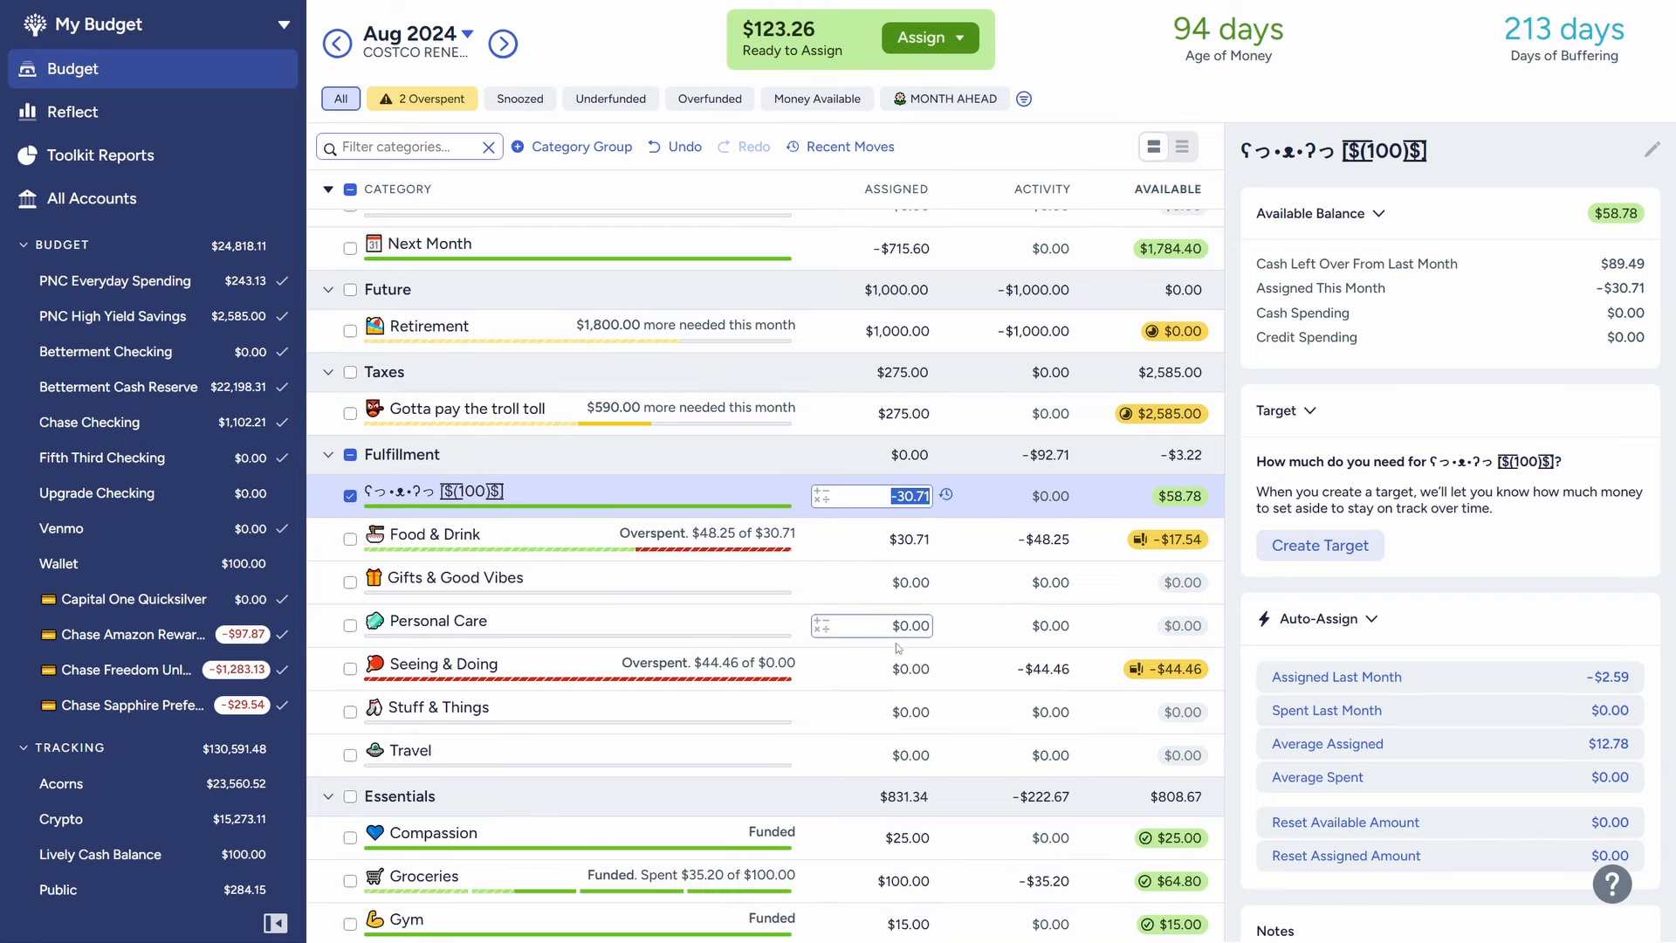
scroll(893, 644, "up", 1)
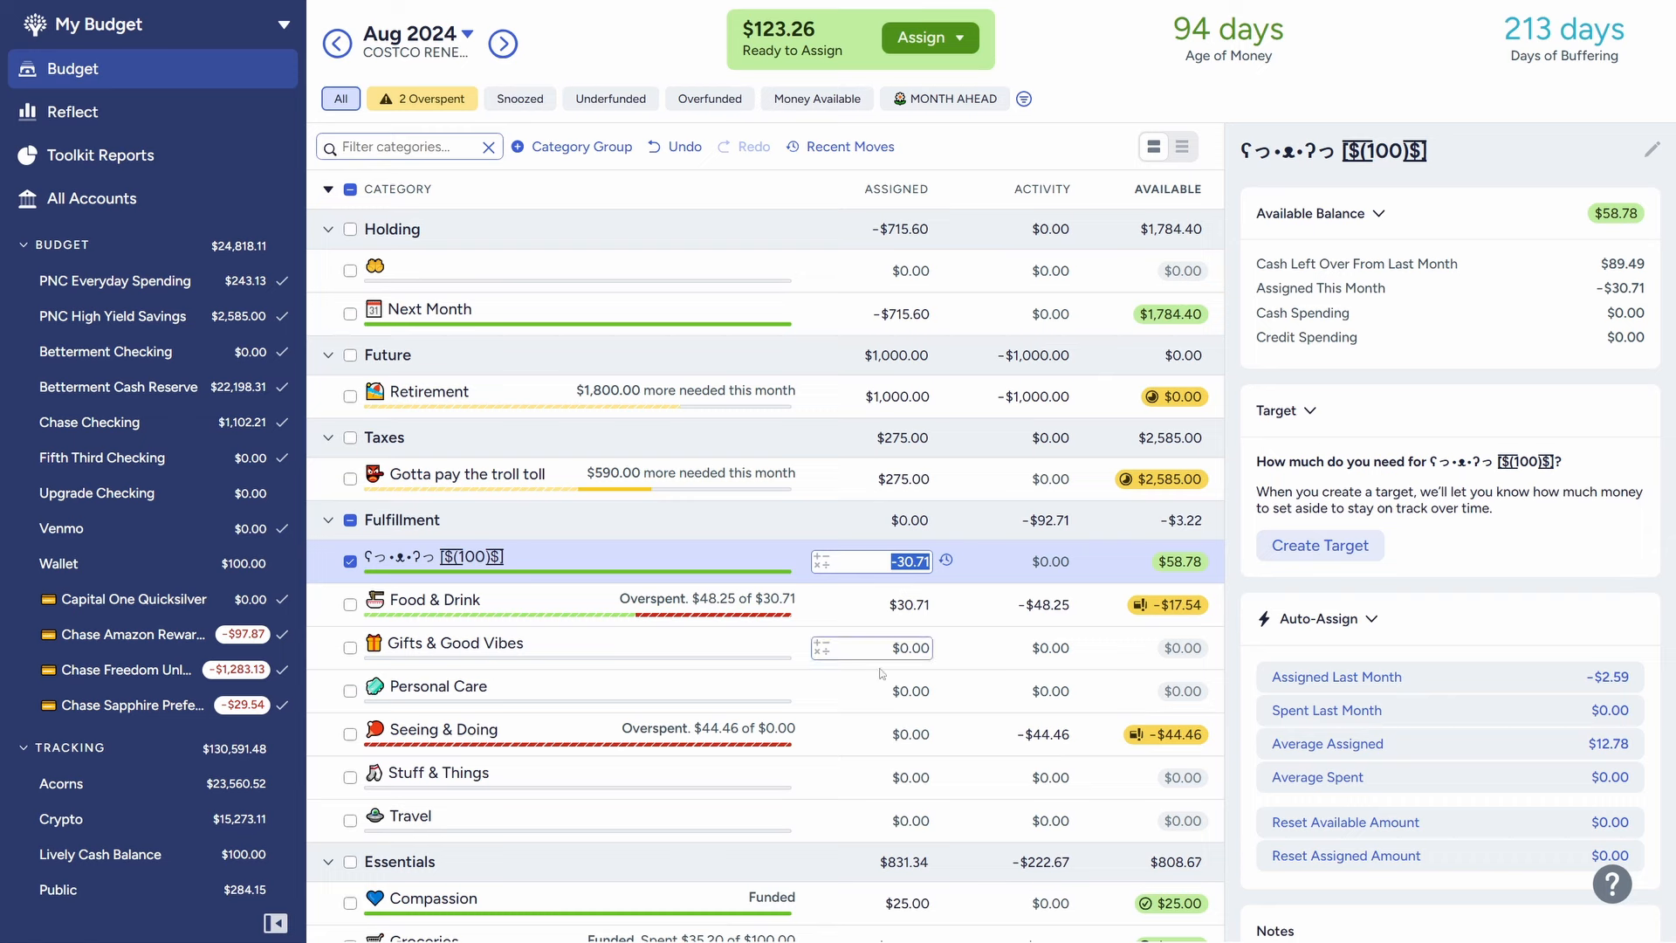
- Examine the Next Month category's balance details and review the Fulfillment and Essentials categories against it
left_click(1046, 322)
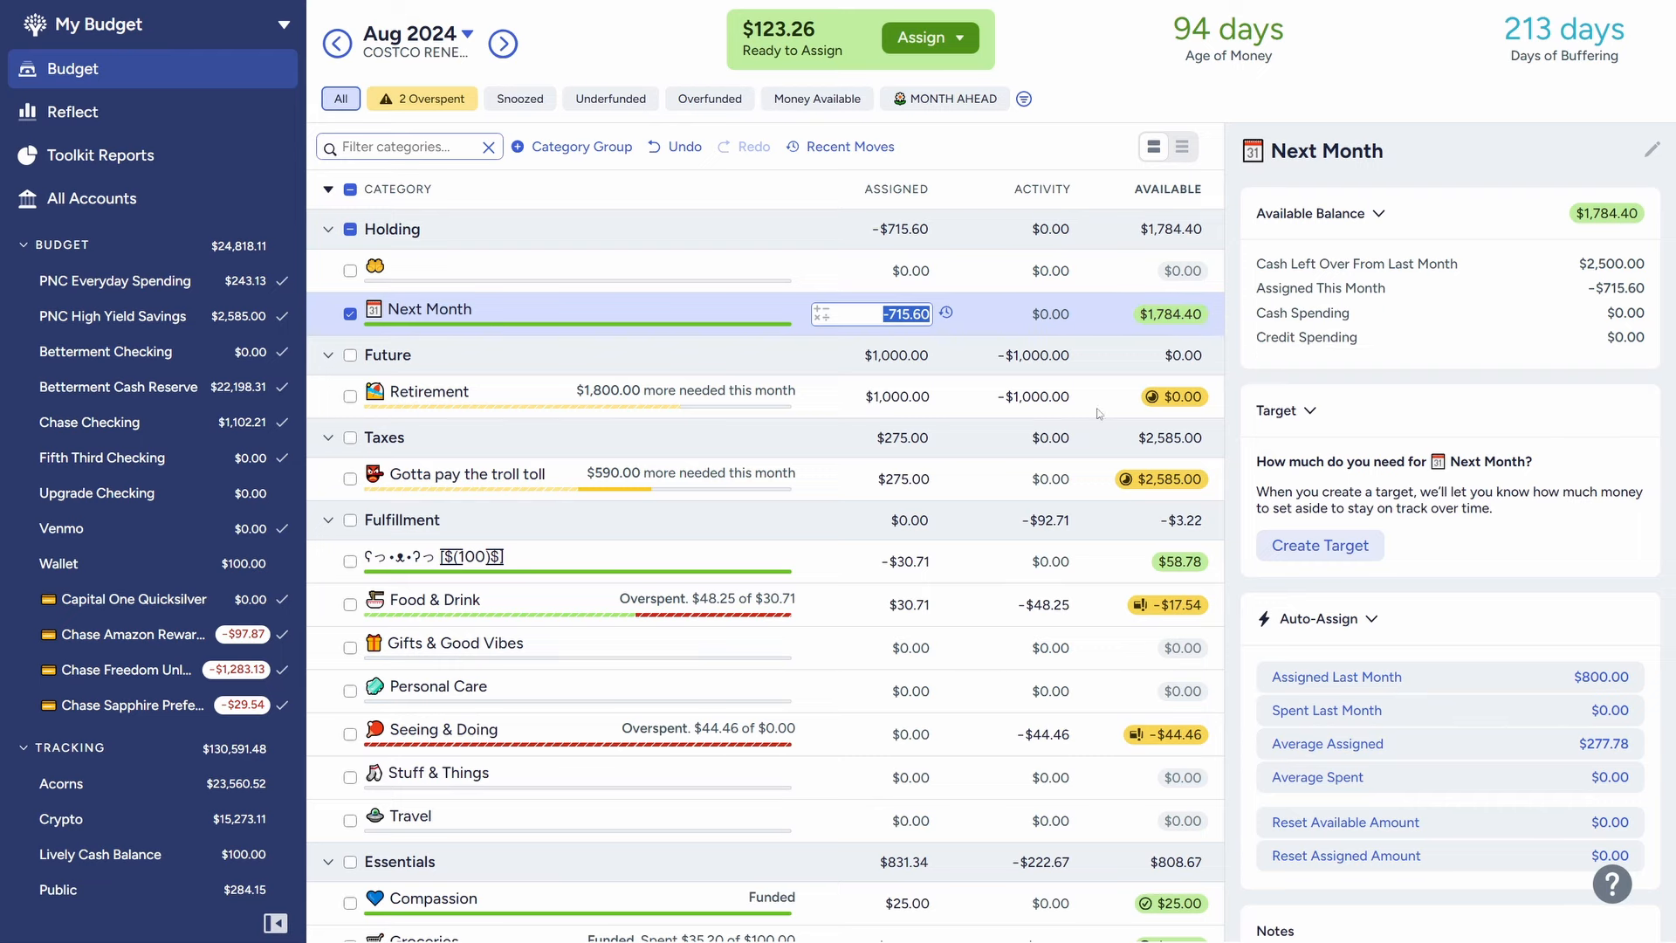
scroll(1113, 687, "down", 4)
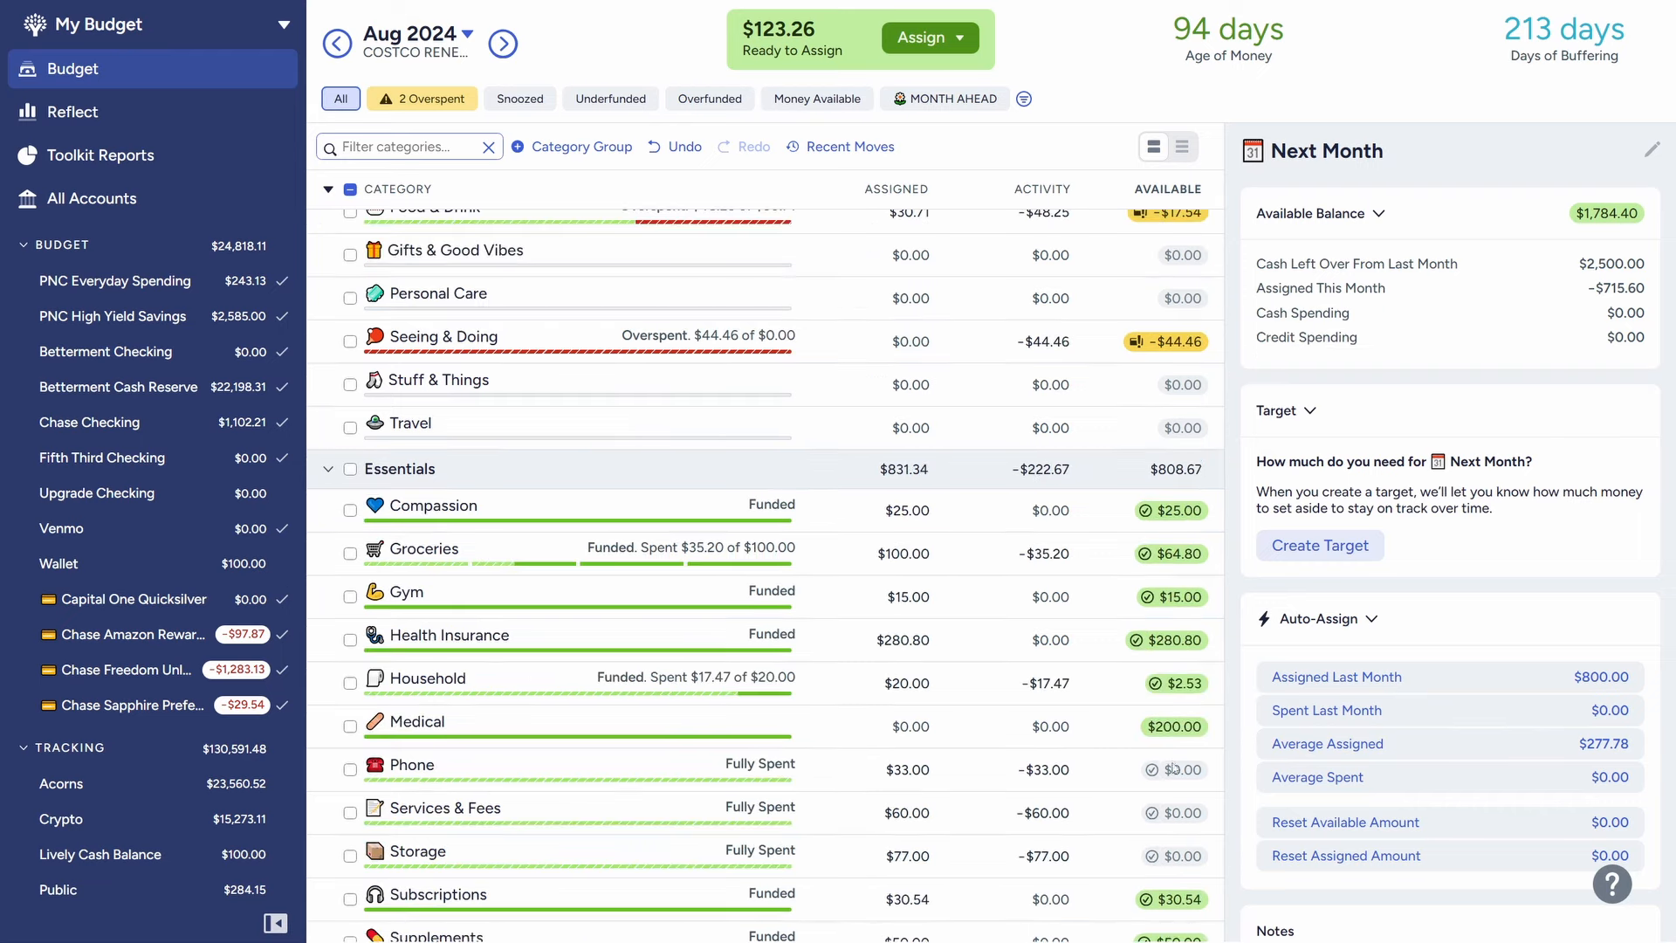
scroll(1114, 687, "up", 4)
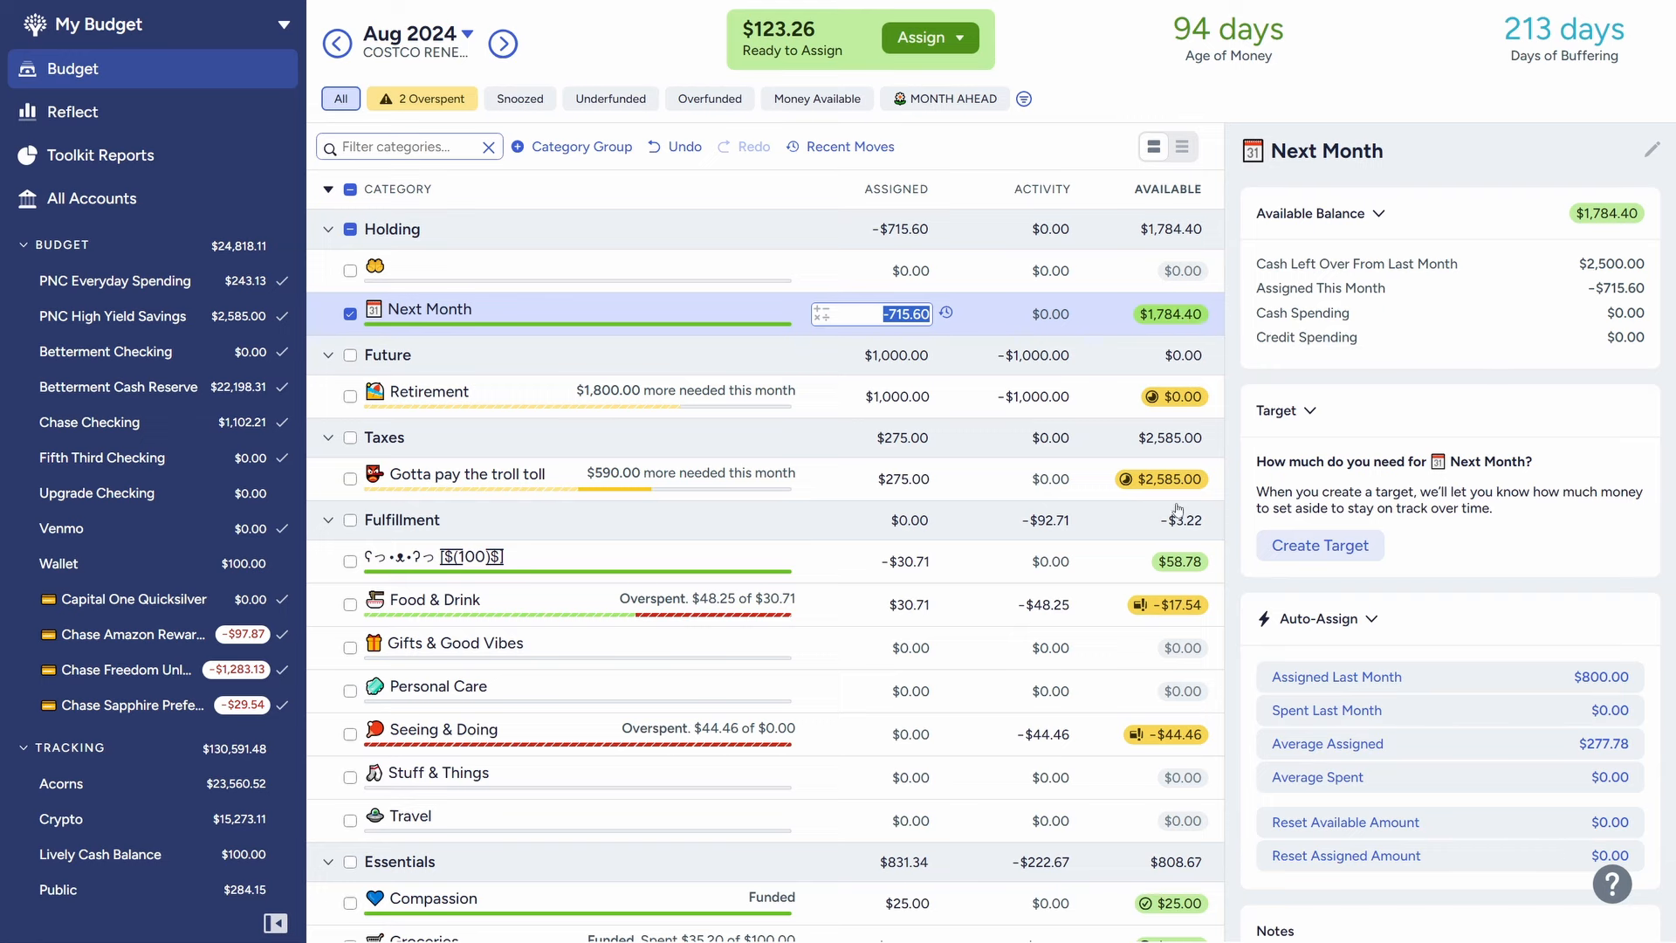
scroll(603, 615, "down", 1)
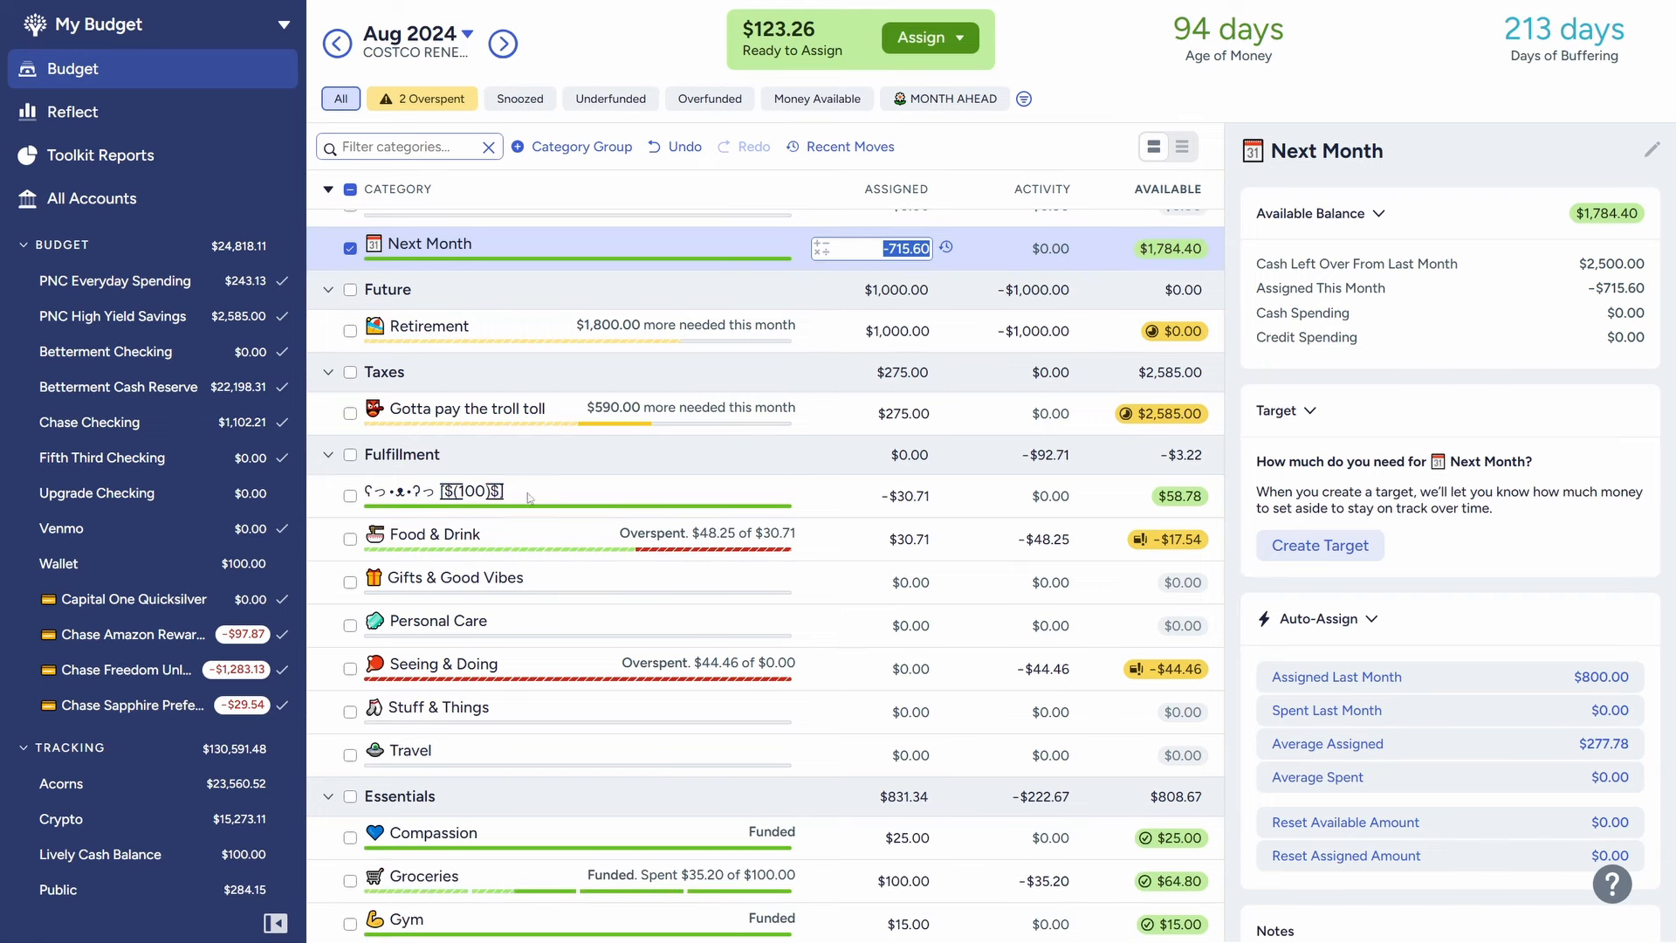
scroll(754, 712, "down", 1)
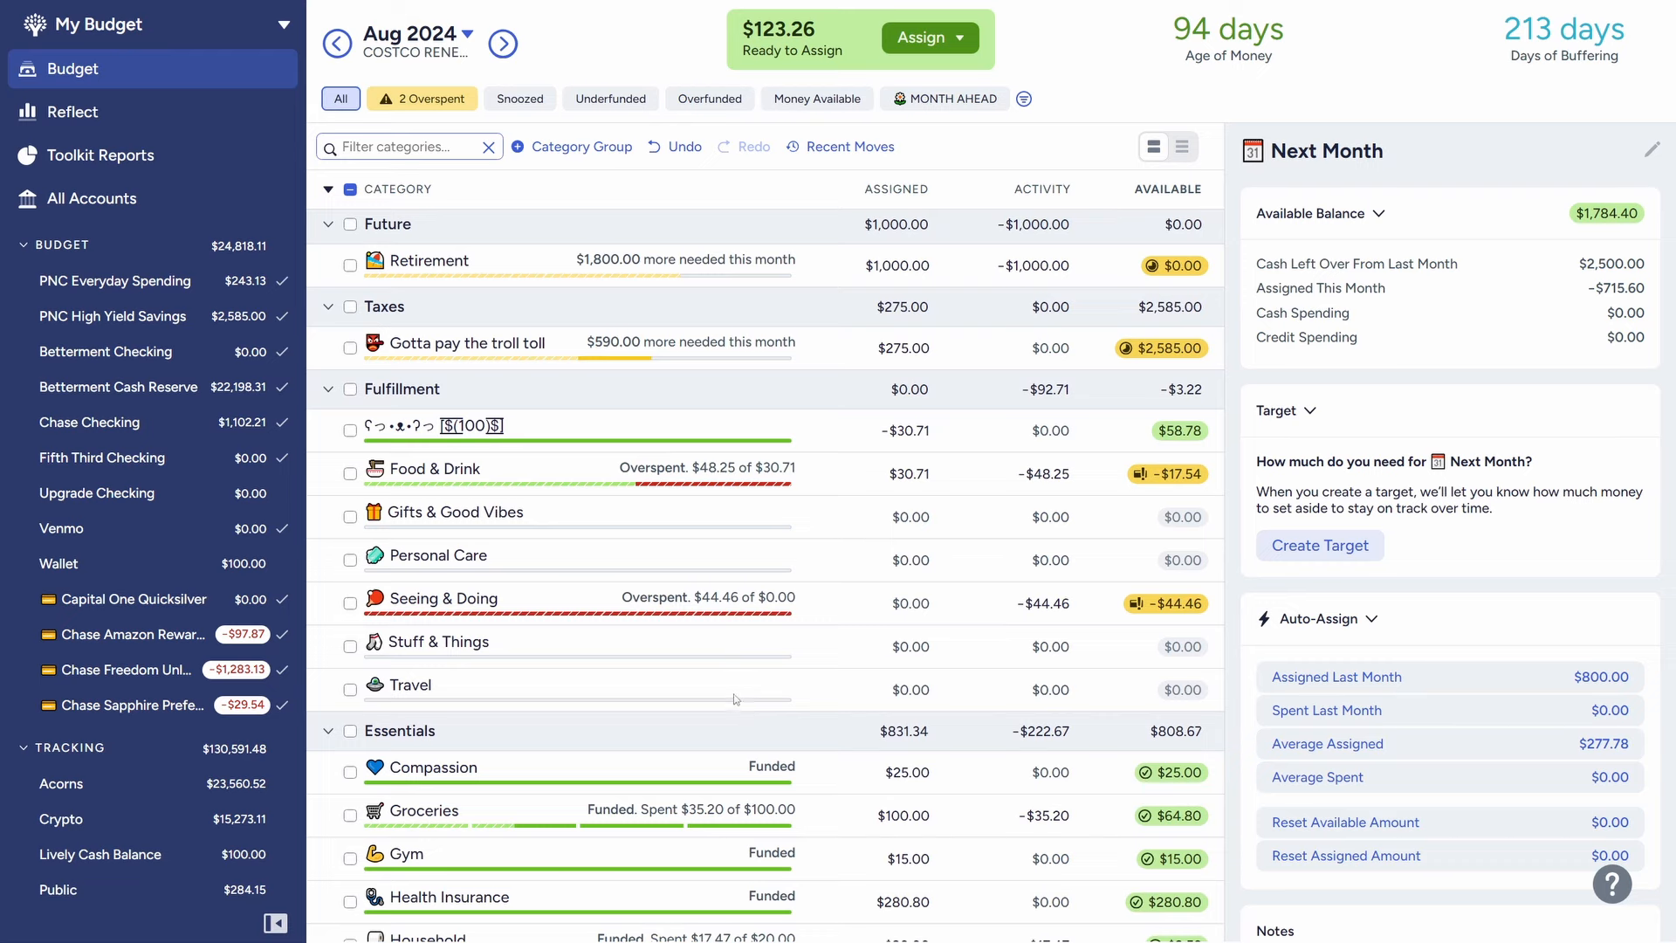
scroll(744, 699, "up", 2)
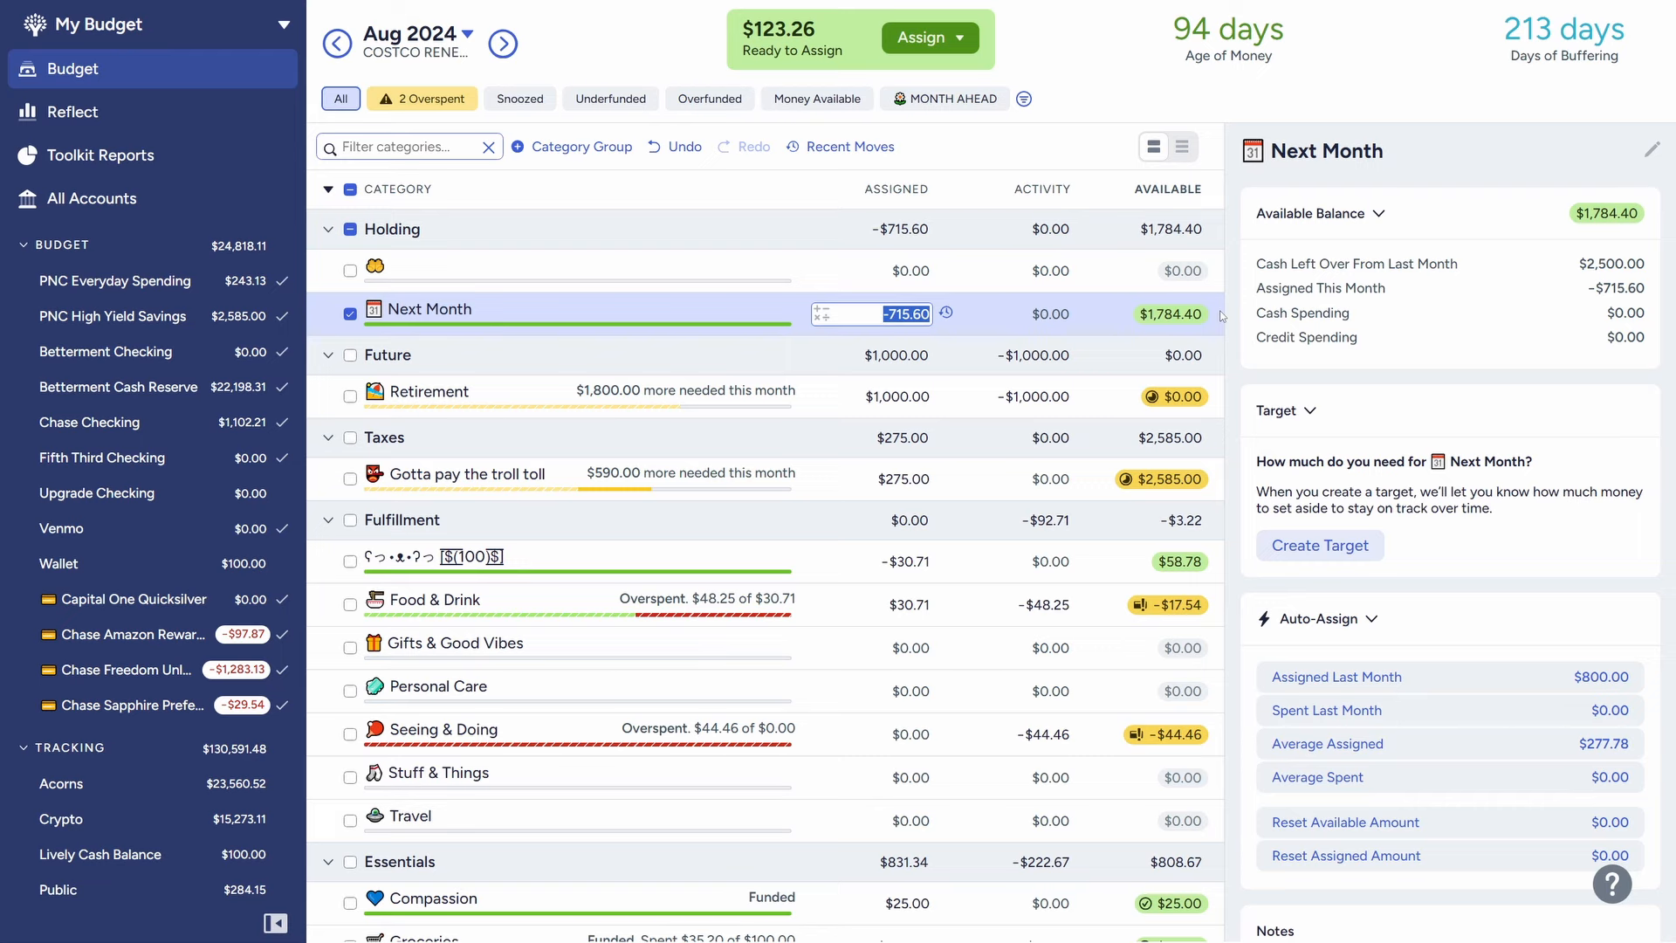
scroll(769, 678, "down", 2)
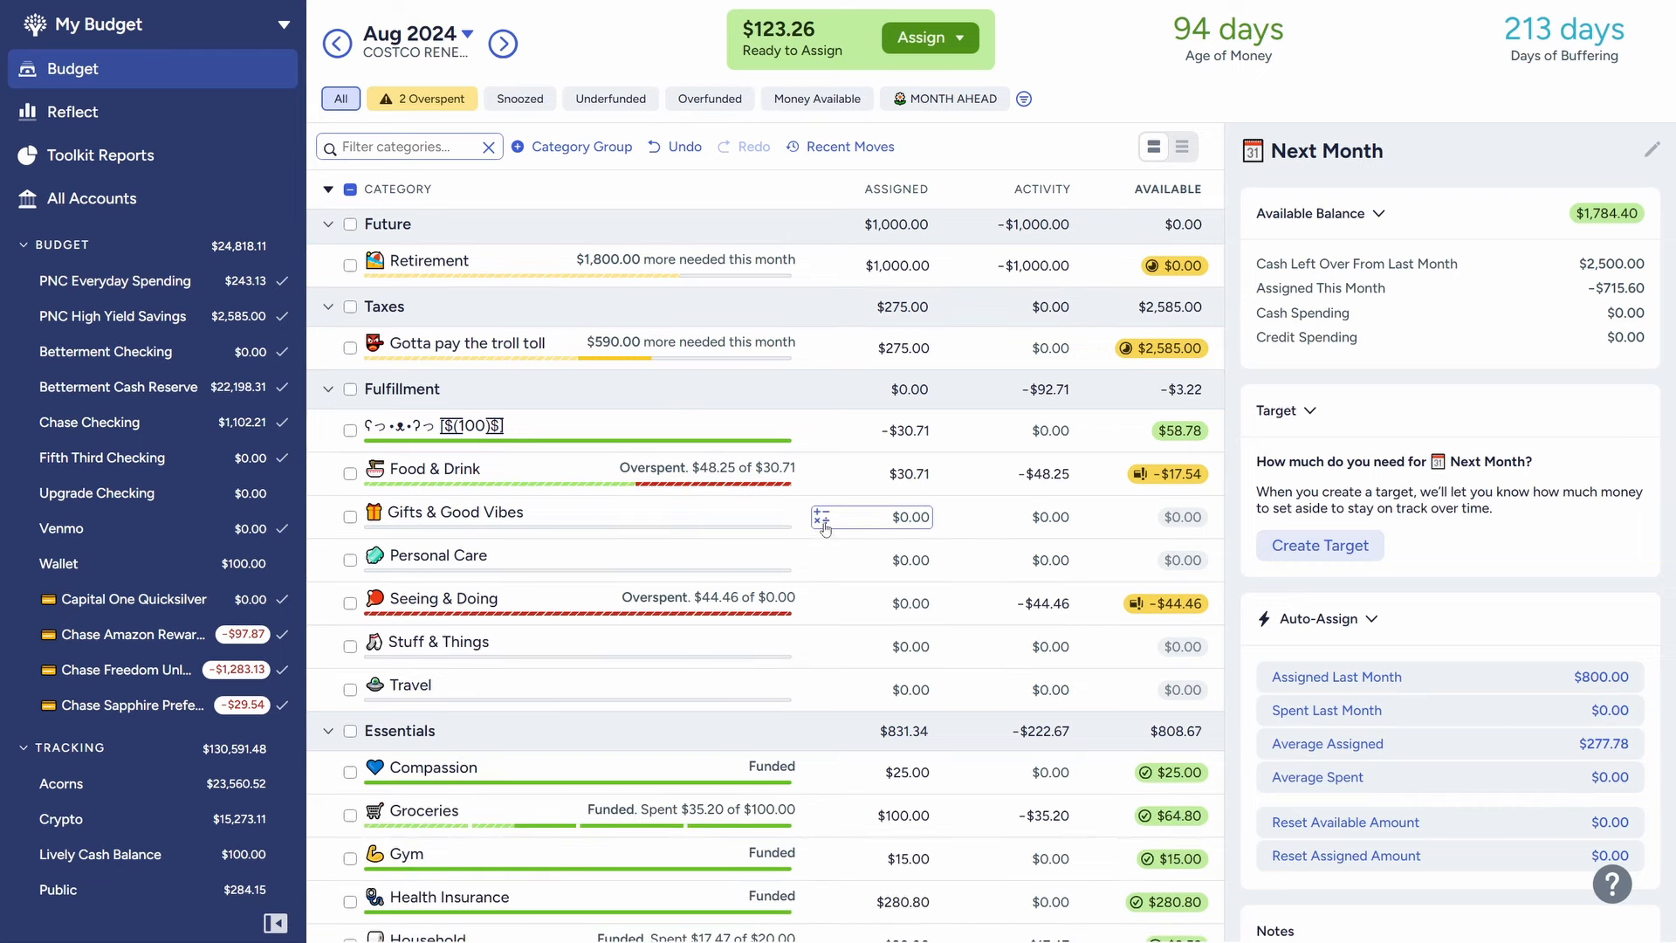
scroll(824, 526, "down", 2)
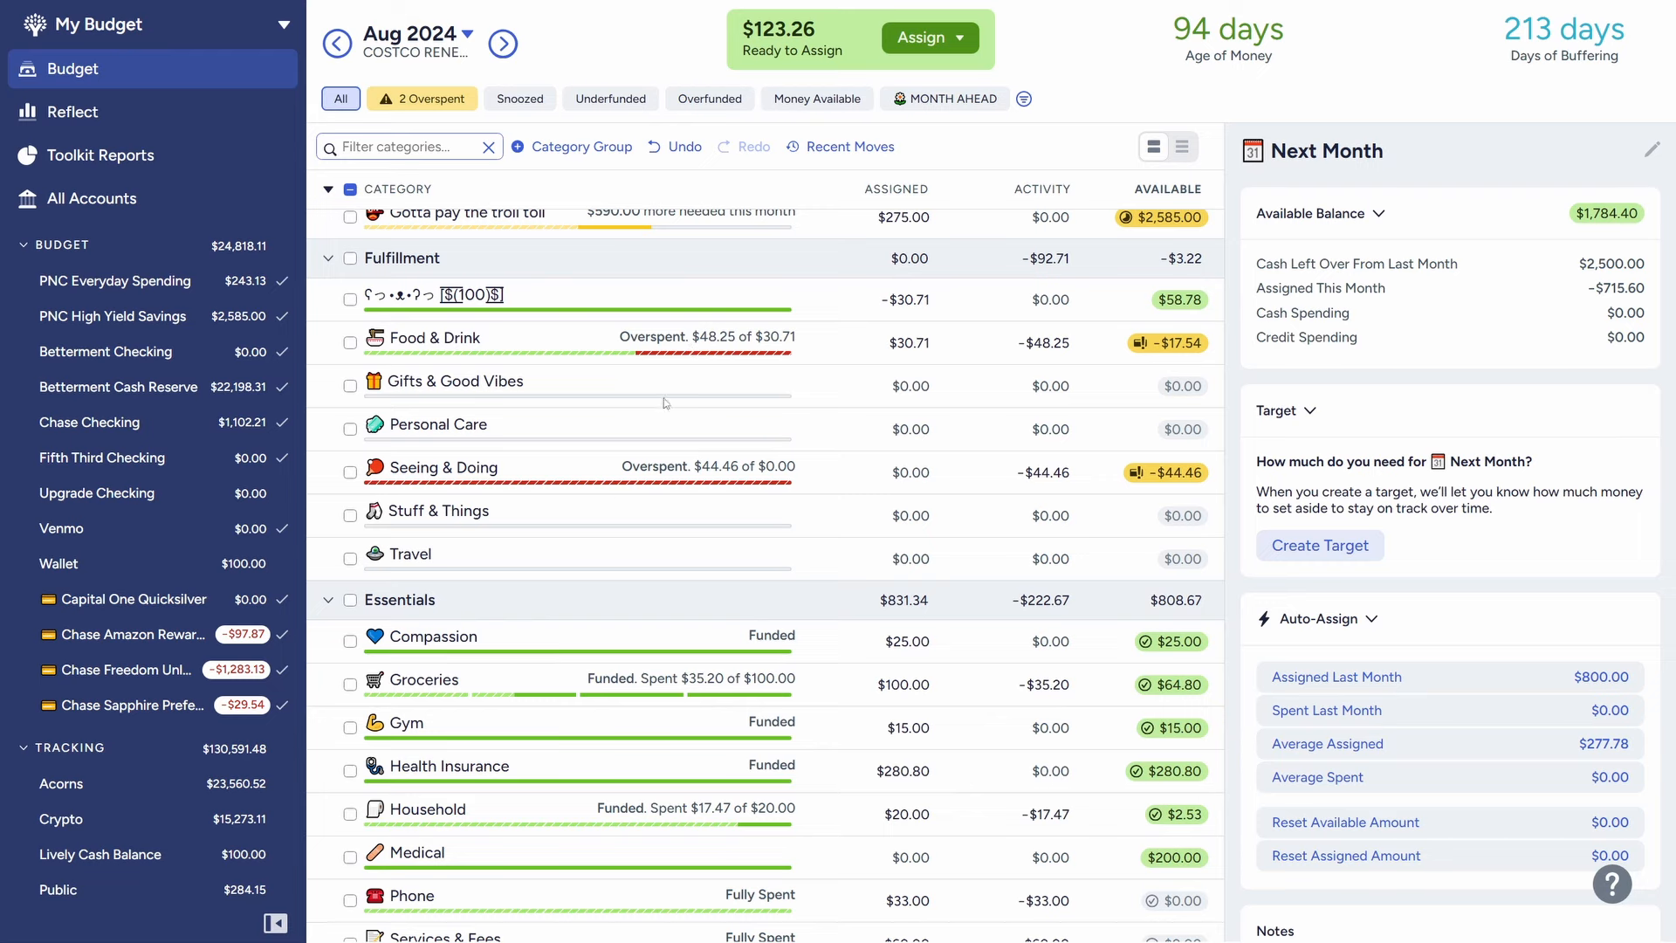
- Review the Car Expenses and Banana Stand groups, inspecting the Adventures and Gas categories
scroll(779, 602, "down", 10)
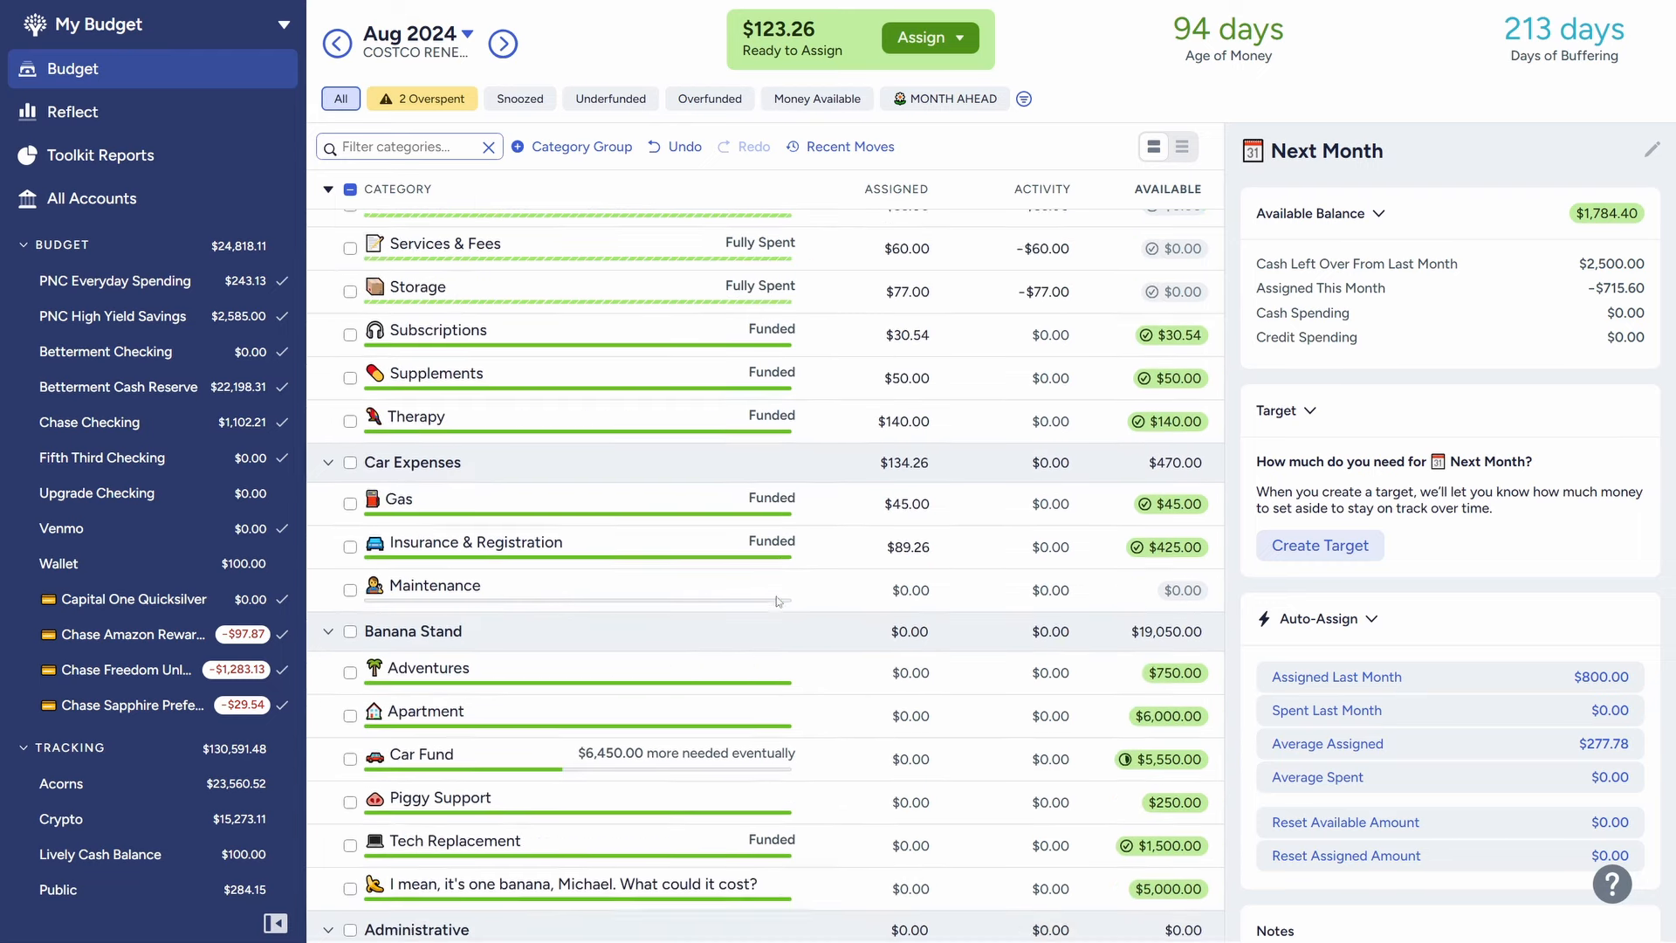
scroll(779, 601, "down", 3)
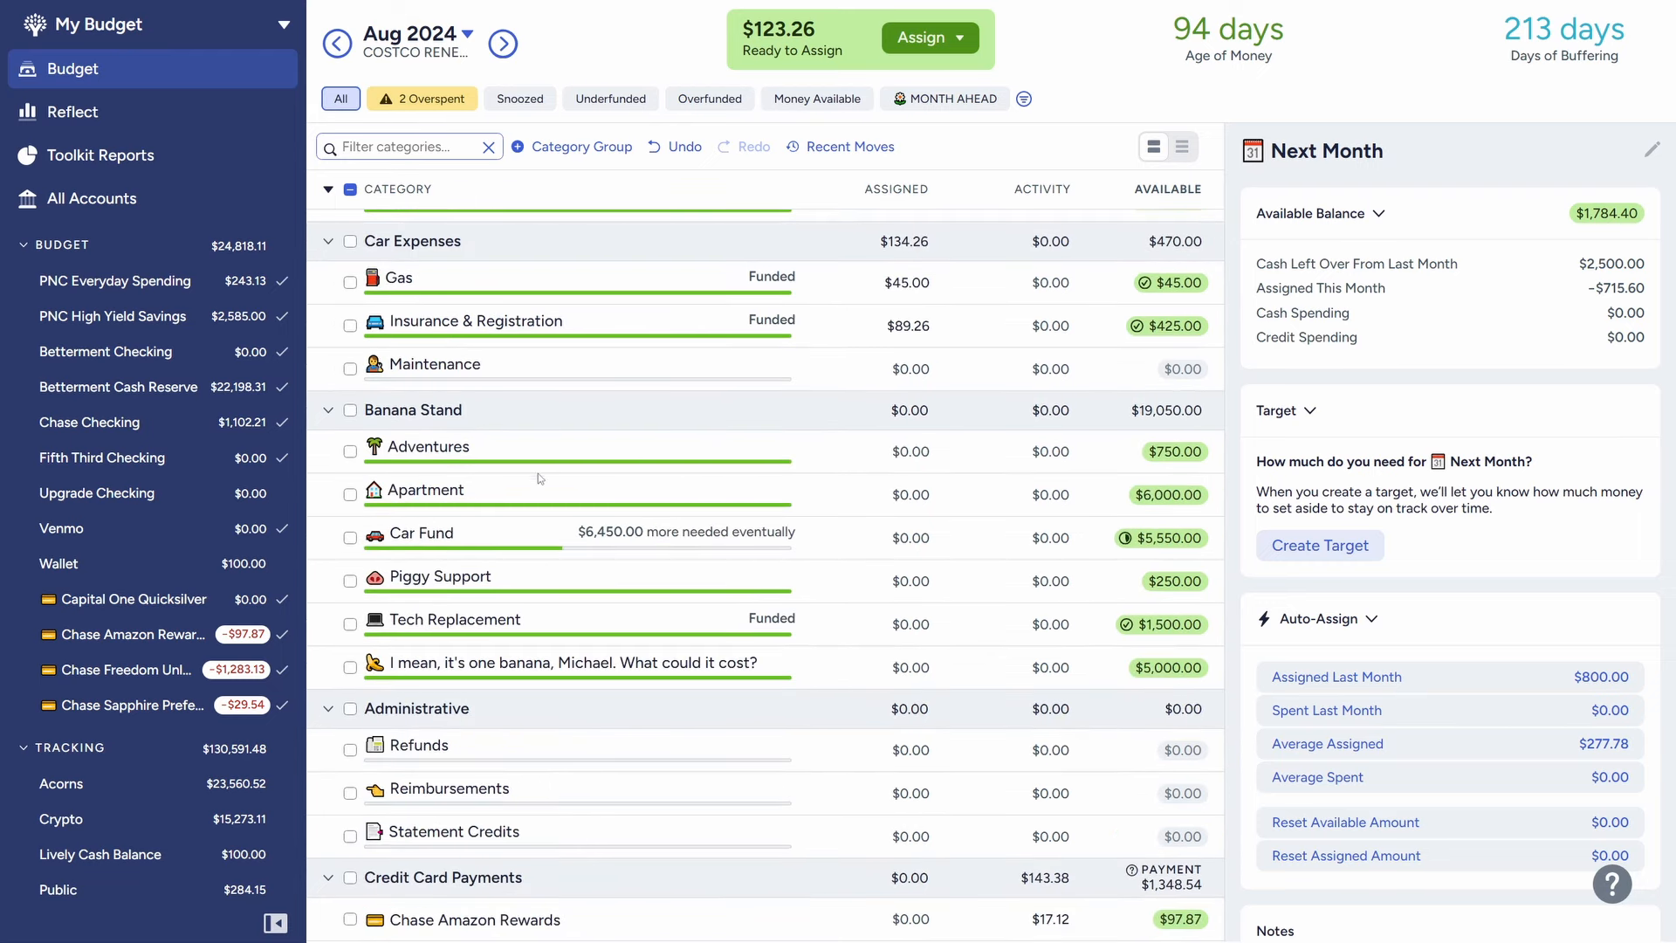
left_click(899, 451)
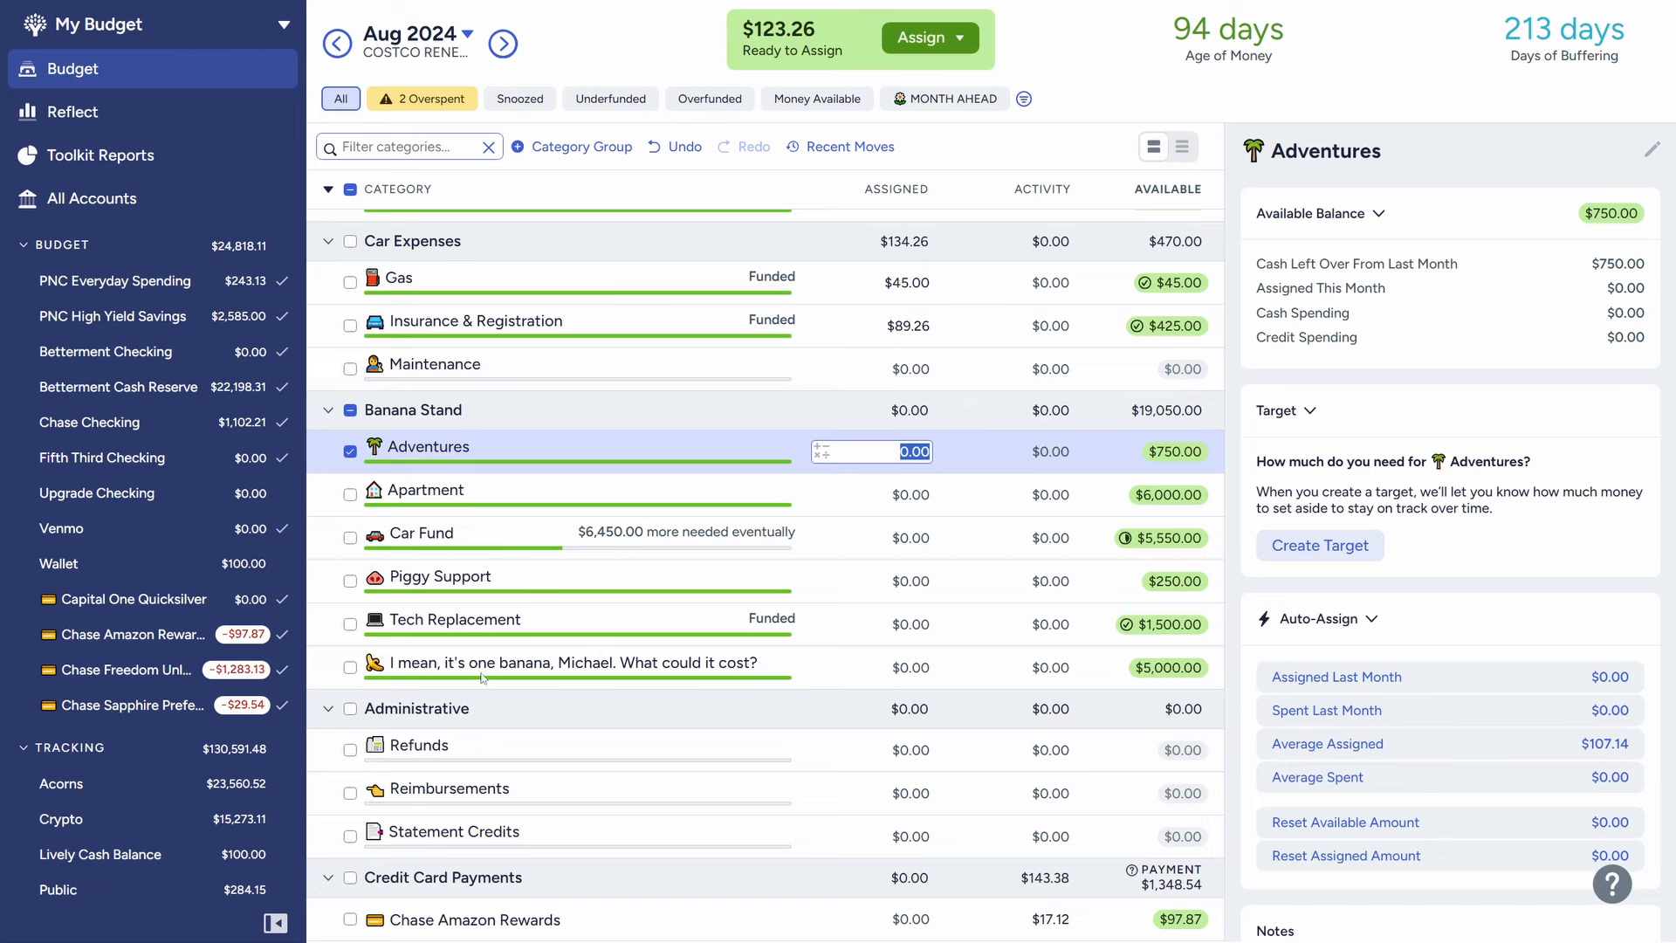
scroll(482, 677, "up", 4)
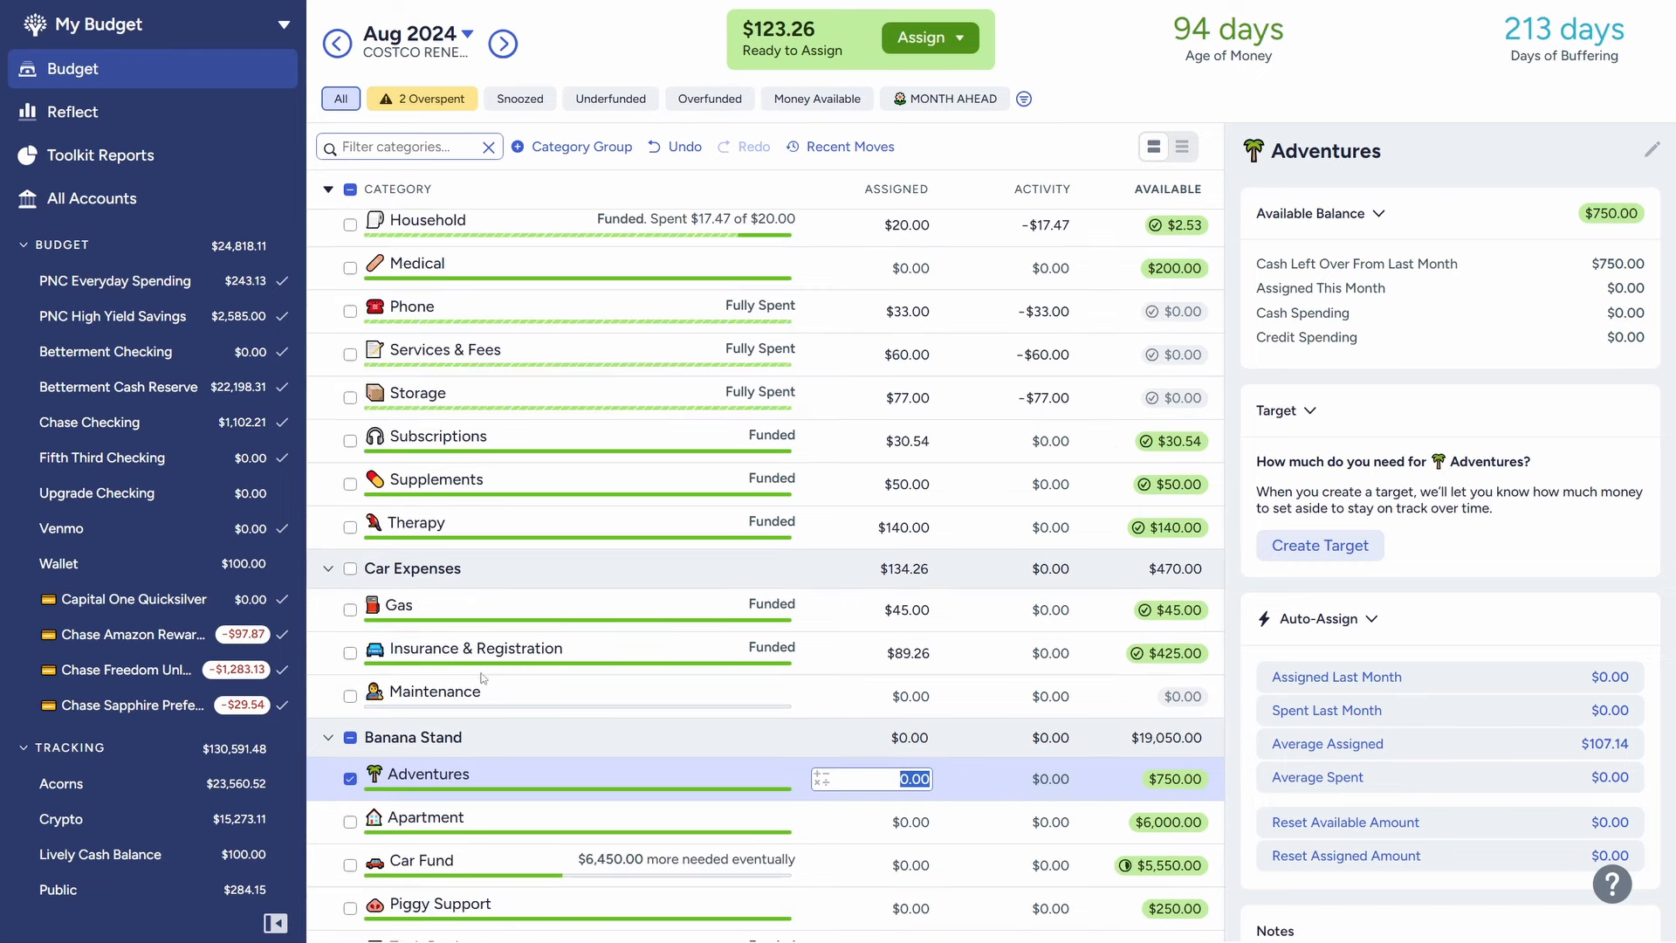
left_click(498, 604)
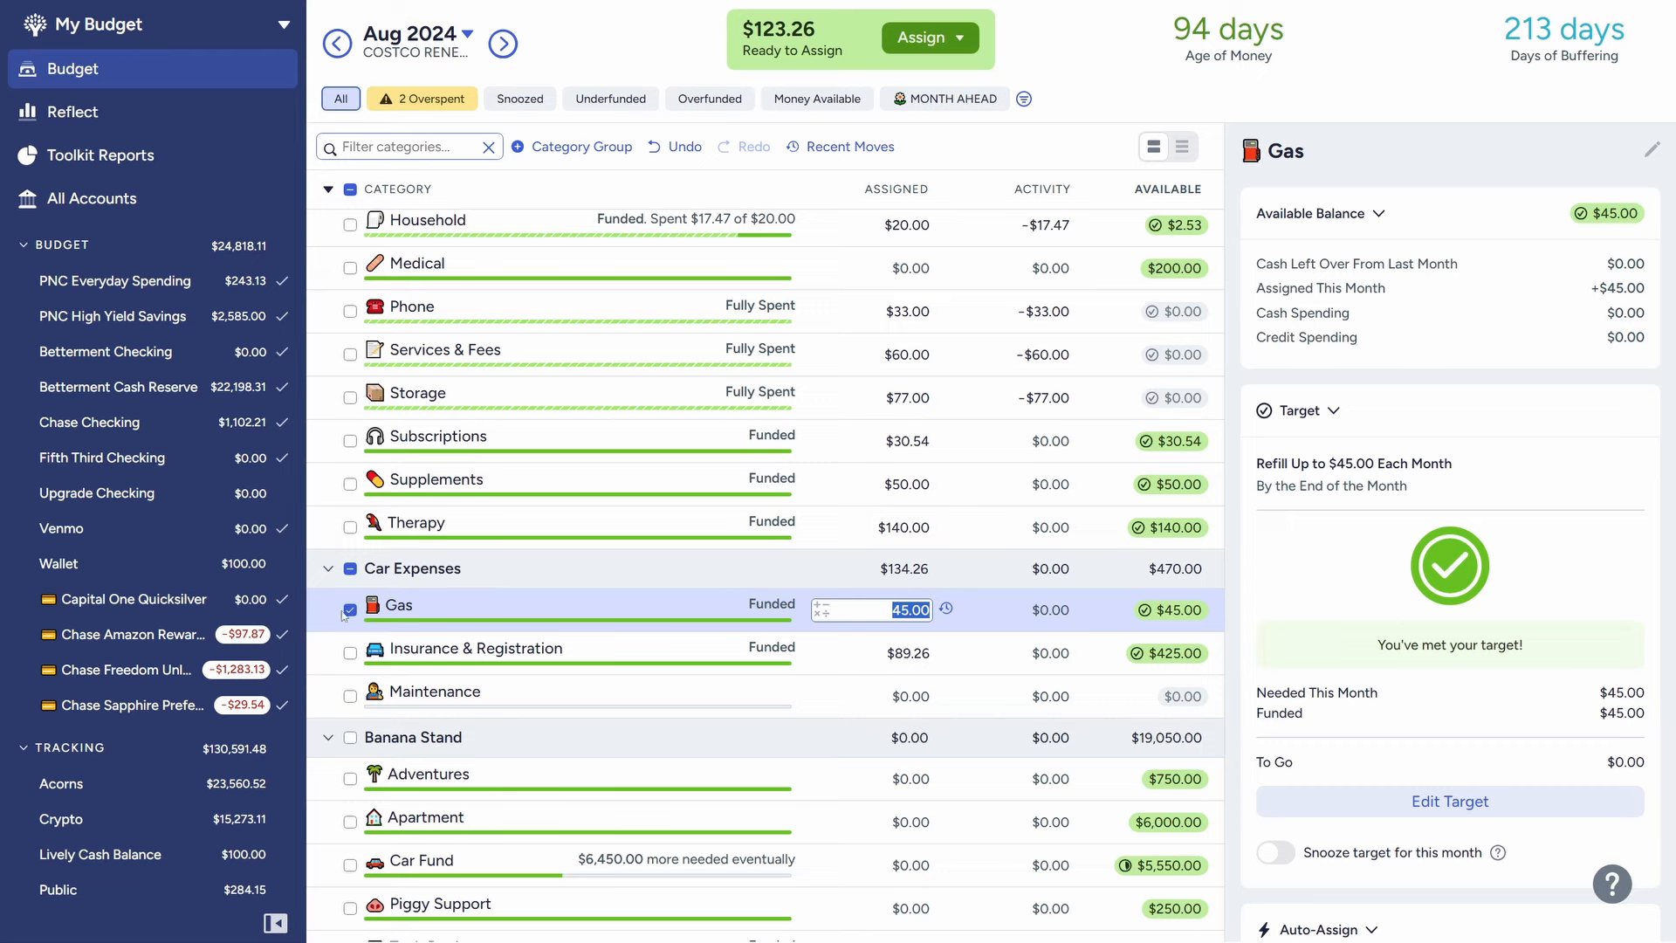
left_click(876, 653)
scroll(864, 661, "up", 1)
scroll(864, 662, "up", 7)
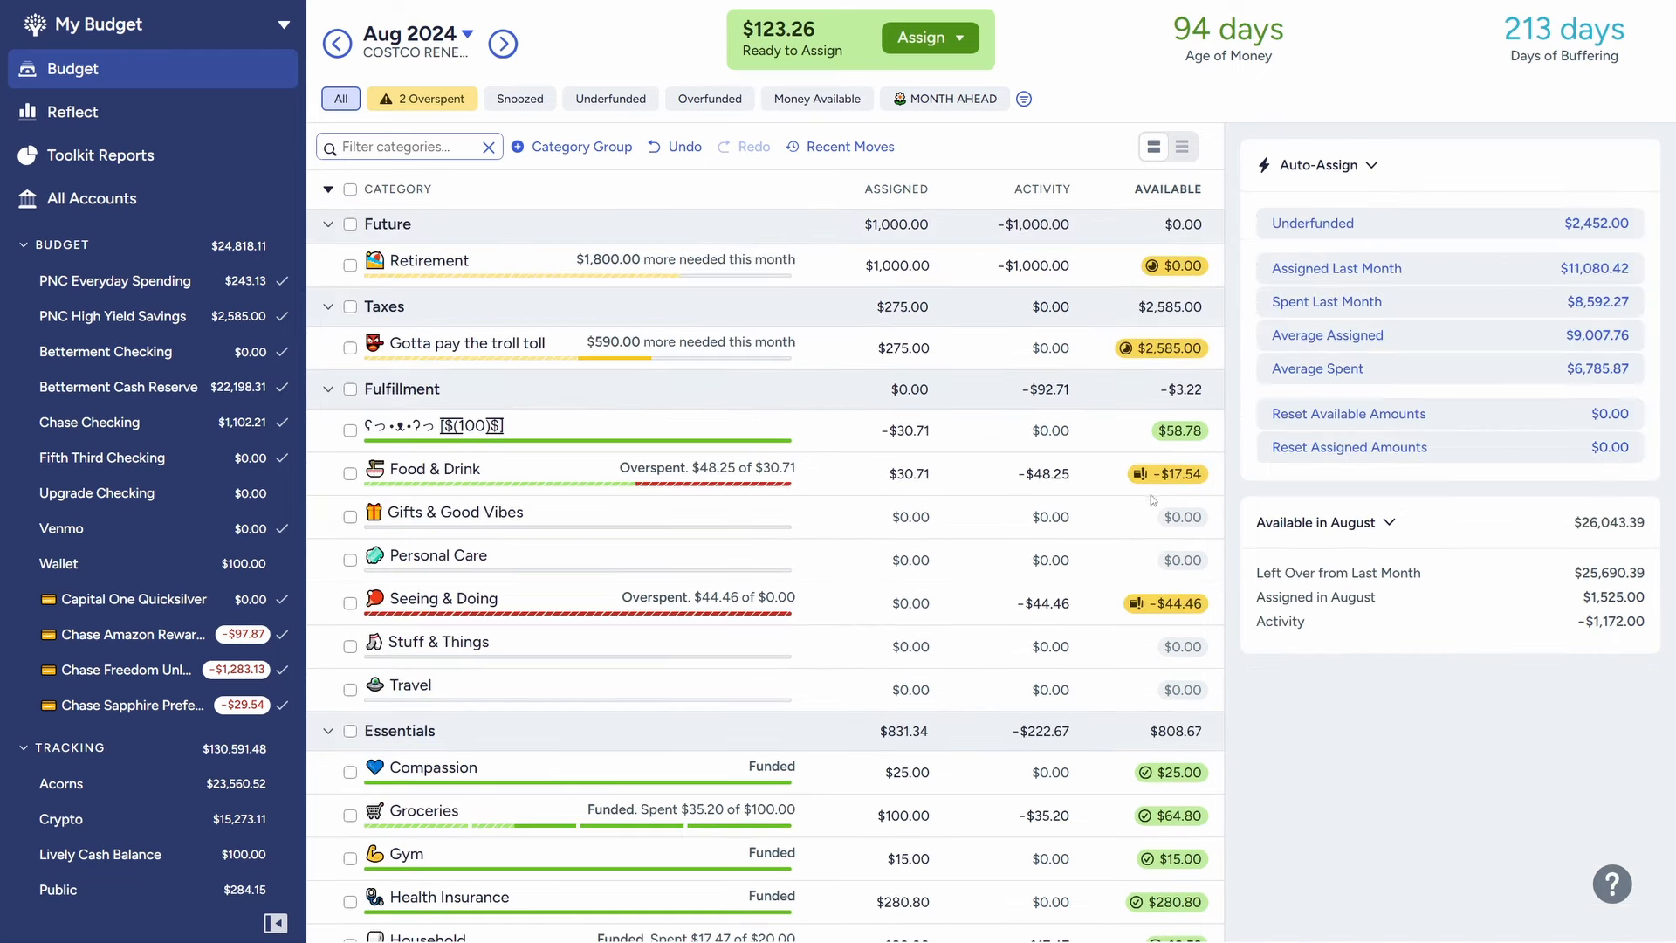
- Add $100 to the amount assigned to the first category in the Fulfillment group
left_click(727, 426)
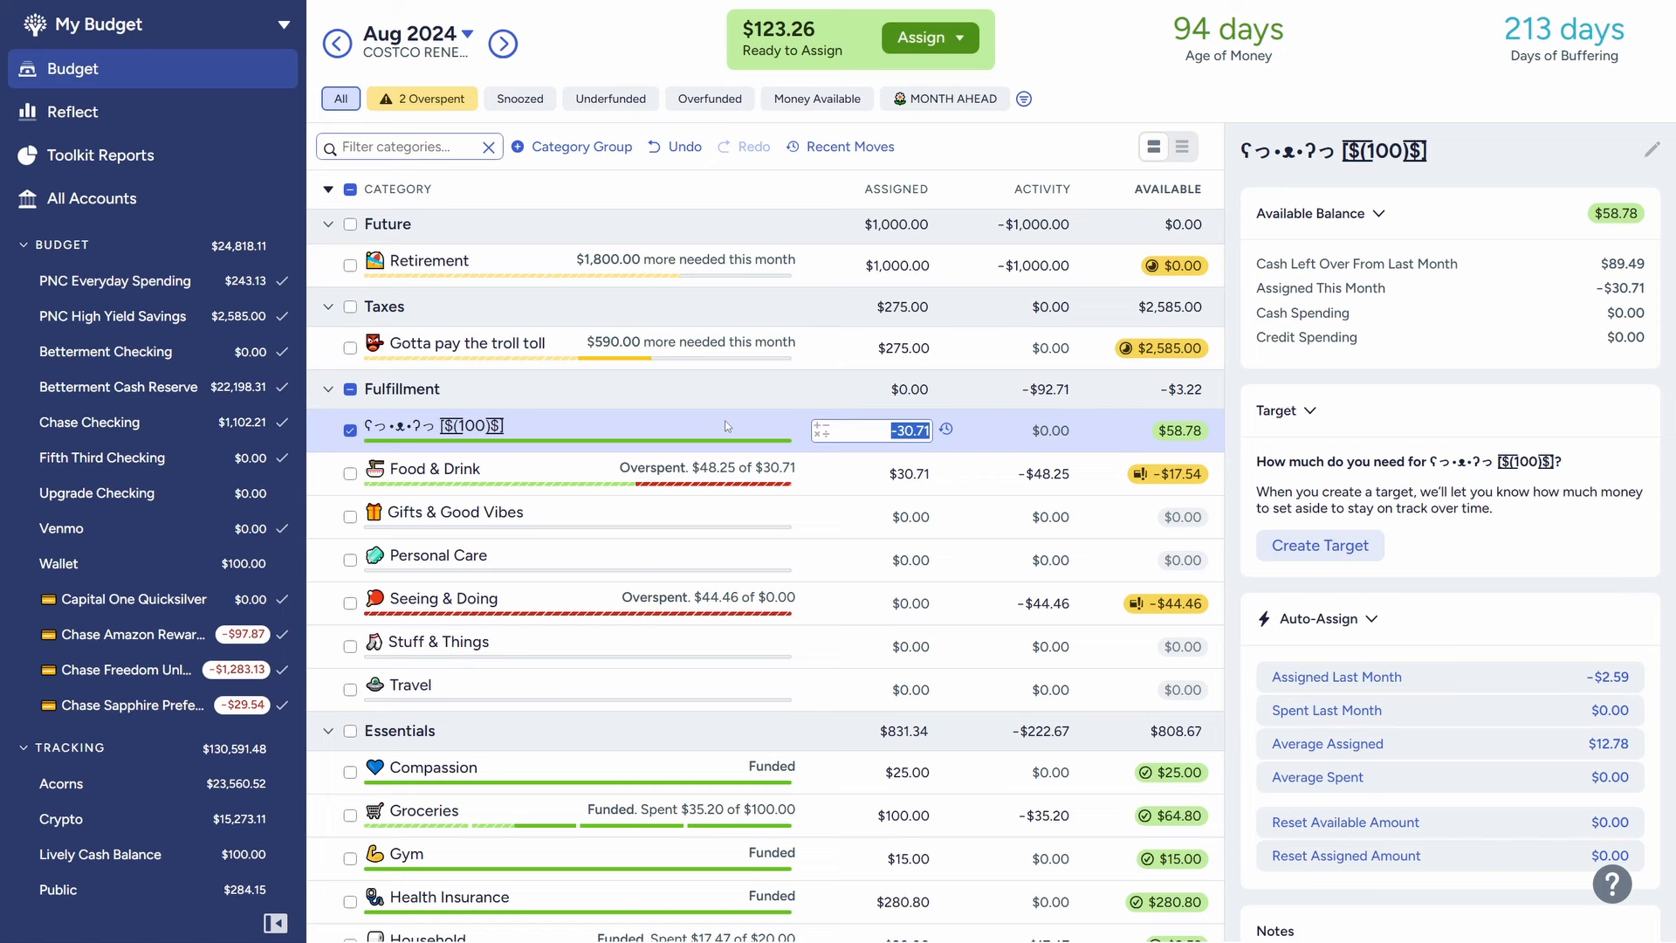
key("Right")
type("+100")
key("Return")
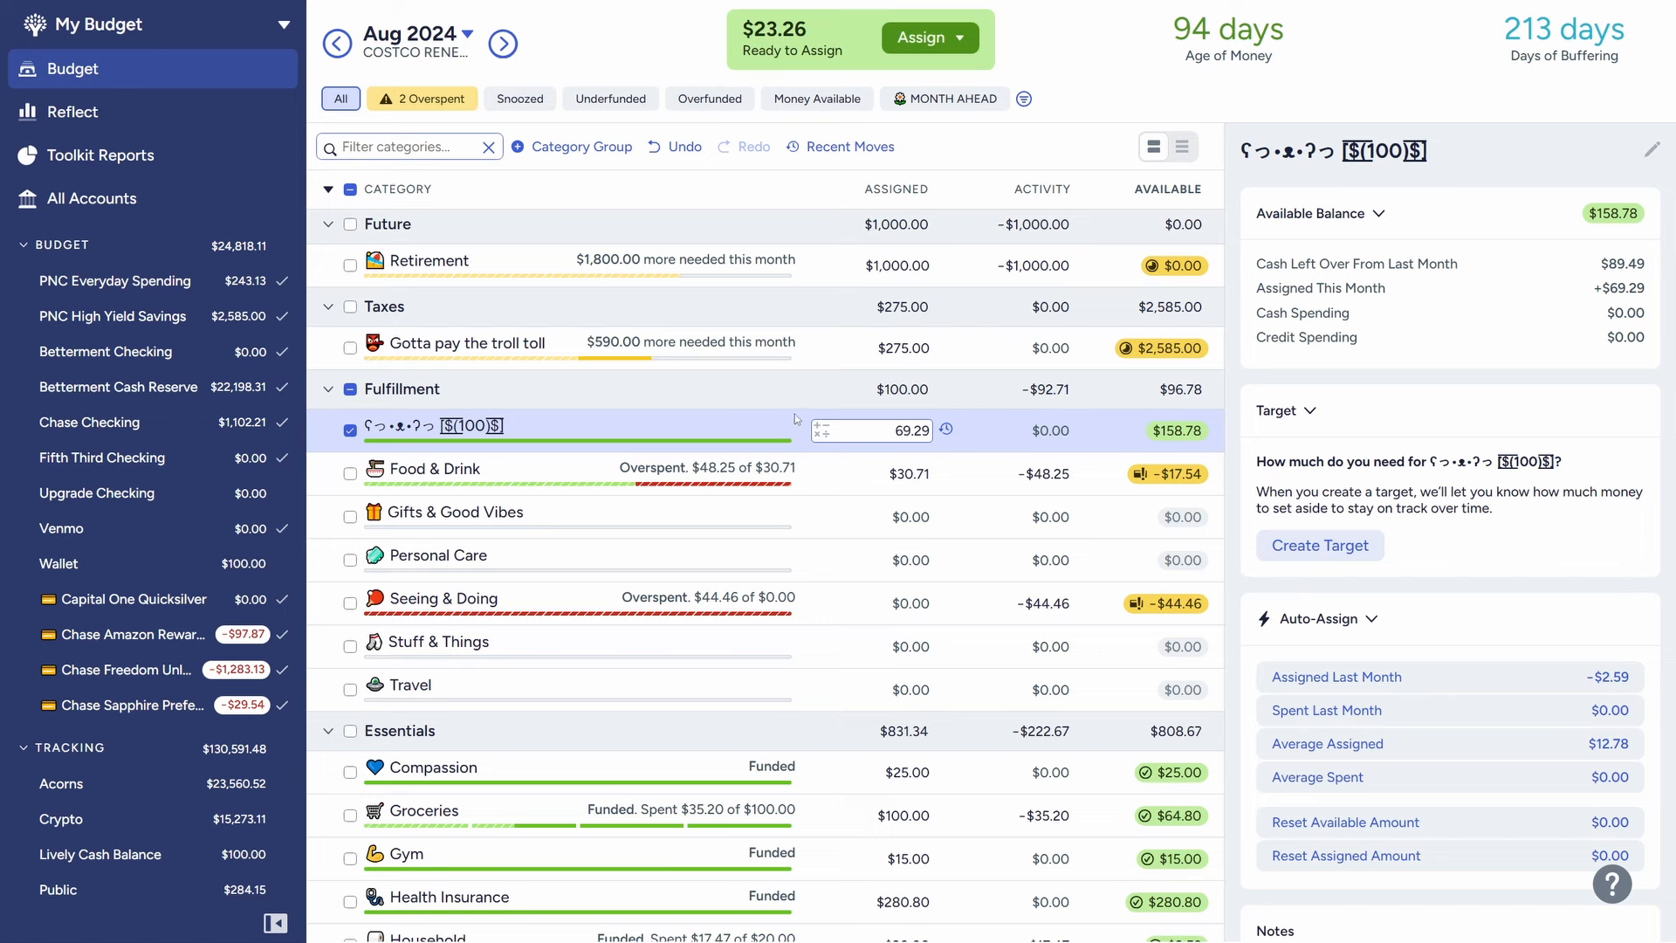
- Cover the overspending in Food & Drink with money from the first Fulfillment category
left_click(1177, 476)
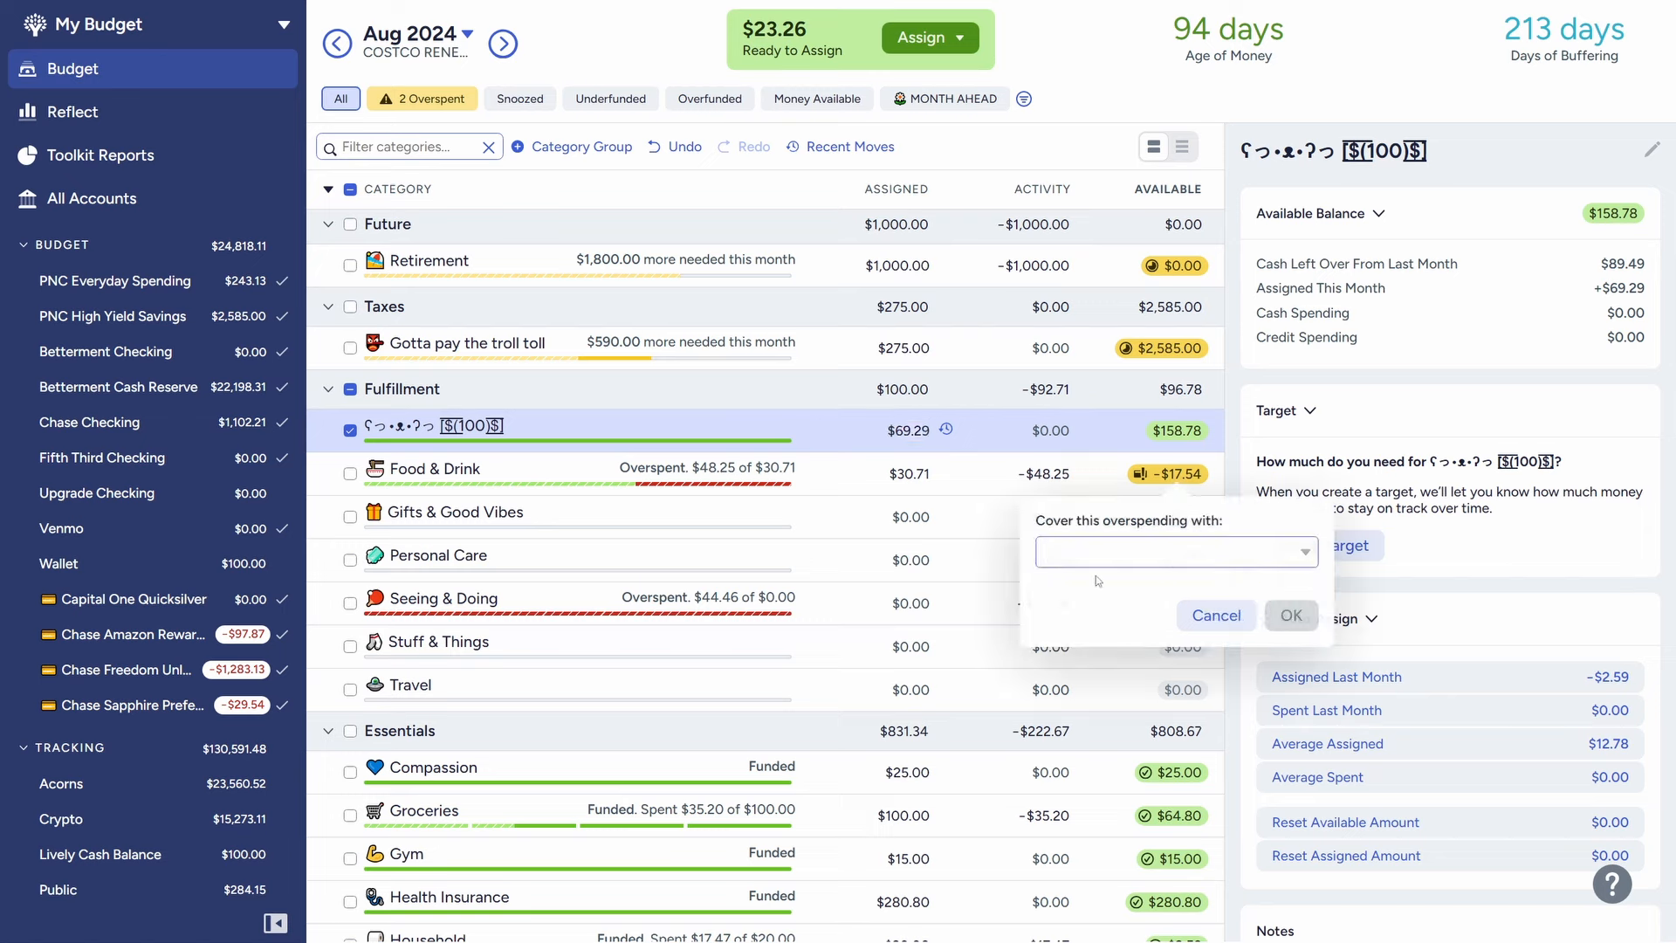
left_click(1134, 552)
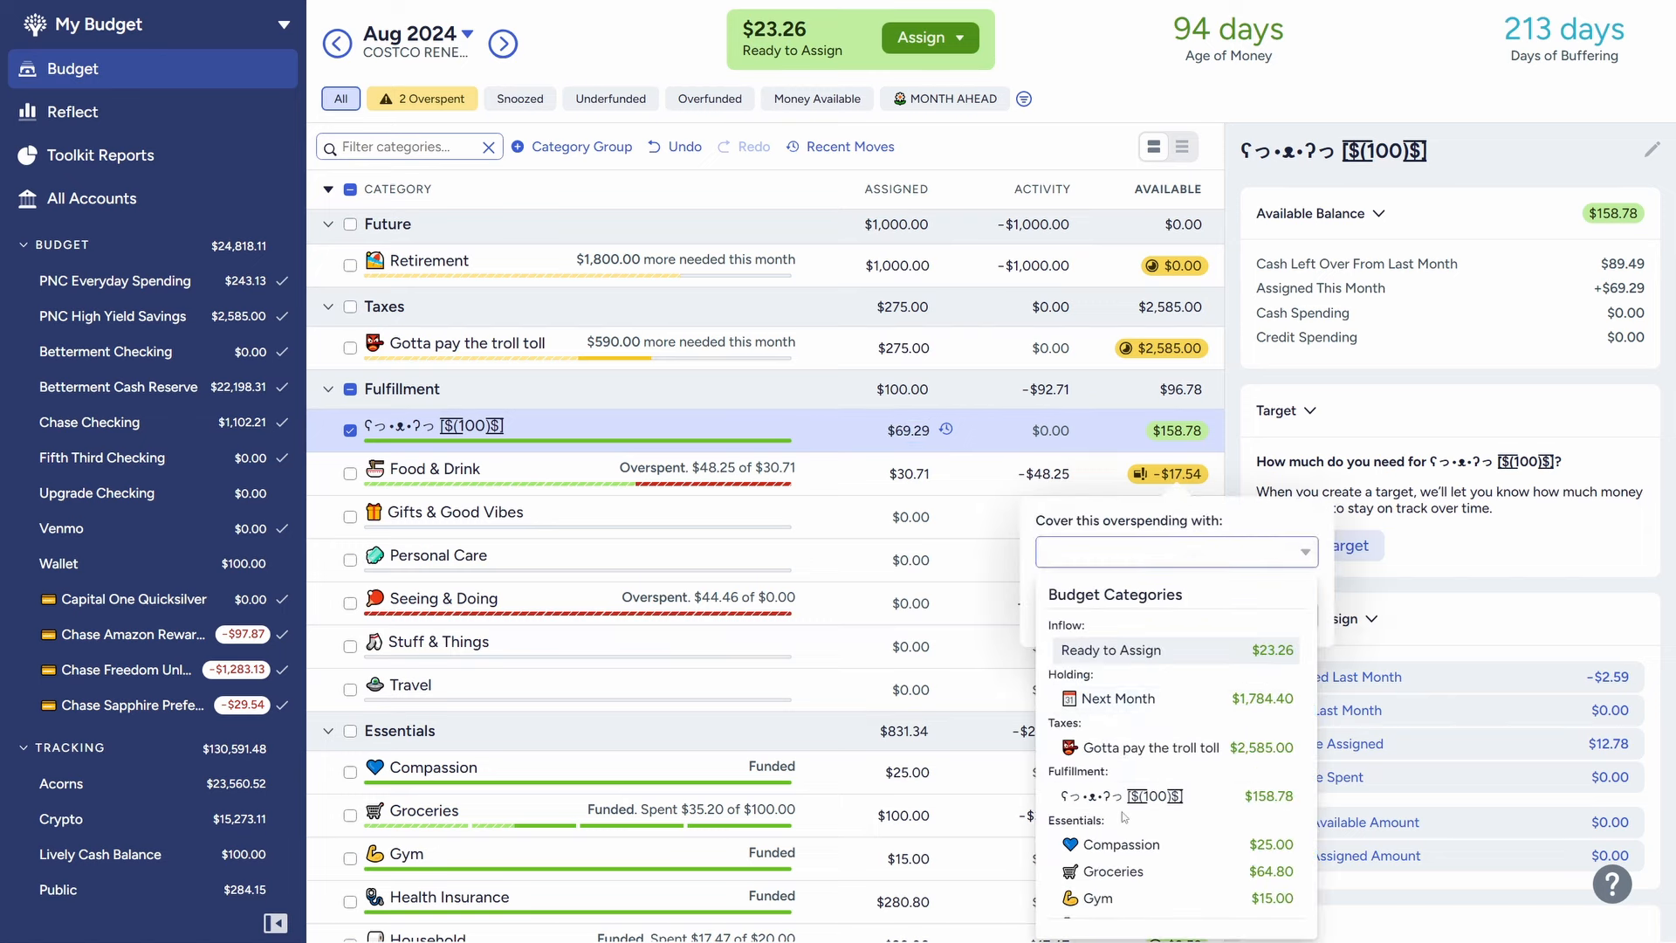
scroll(1125, 817, "down", 3)
scroll(1124, 820, "up", 2)
left_click(1120, 731)
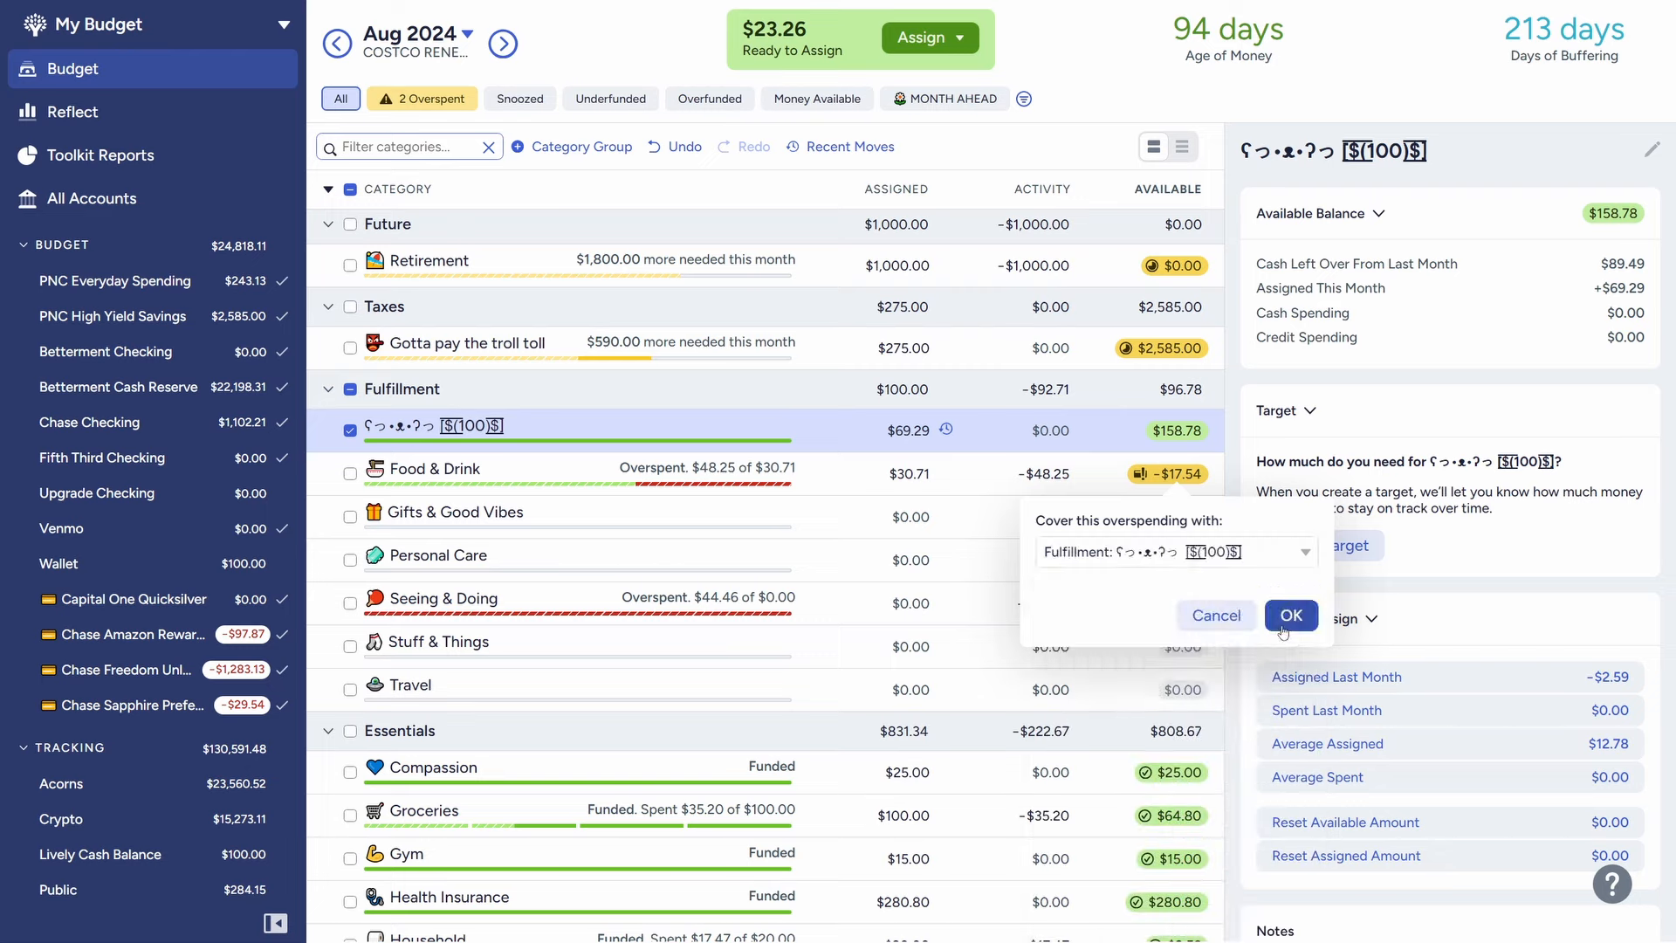
left_click(1290, 620)
- Cover the overspending in Seeing & Doing with money from the first Fulfillment category, and clear the category selection
left_click(1160, 613)
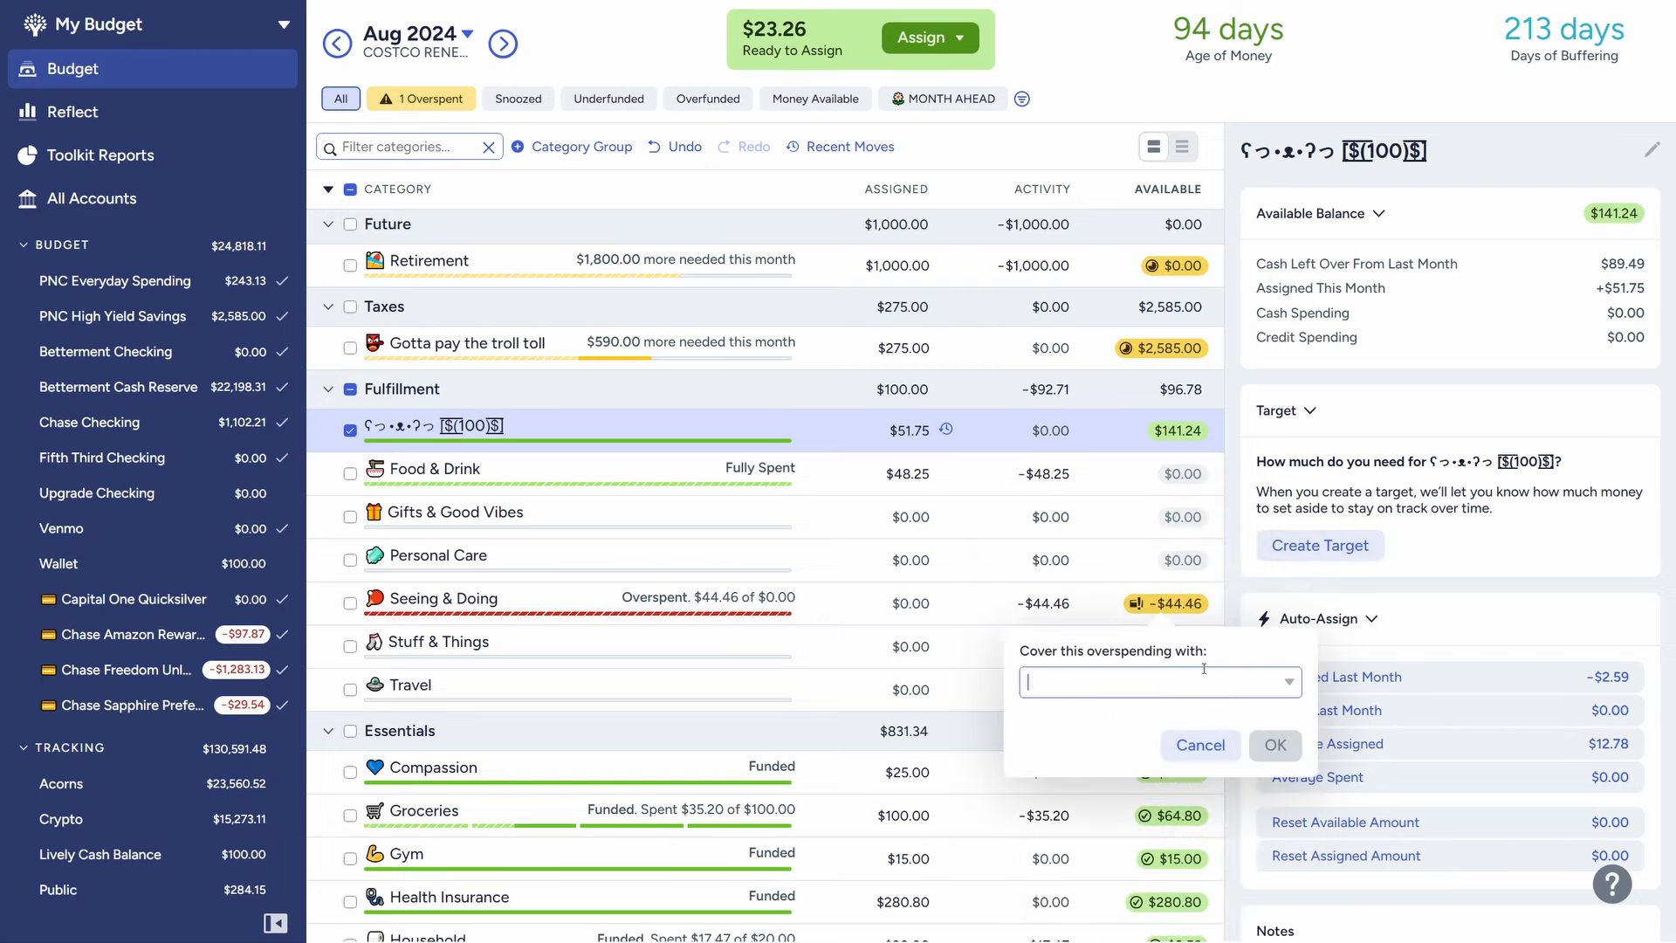
left_click(1183, 681)
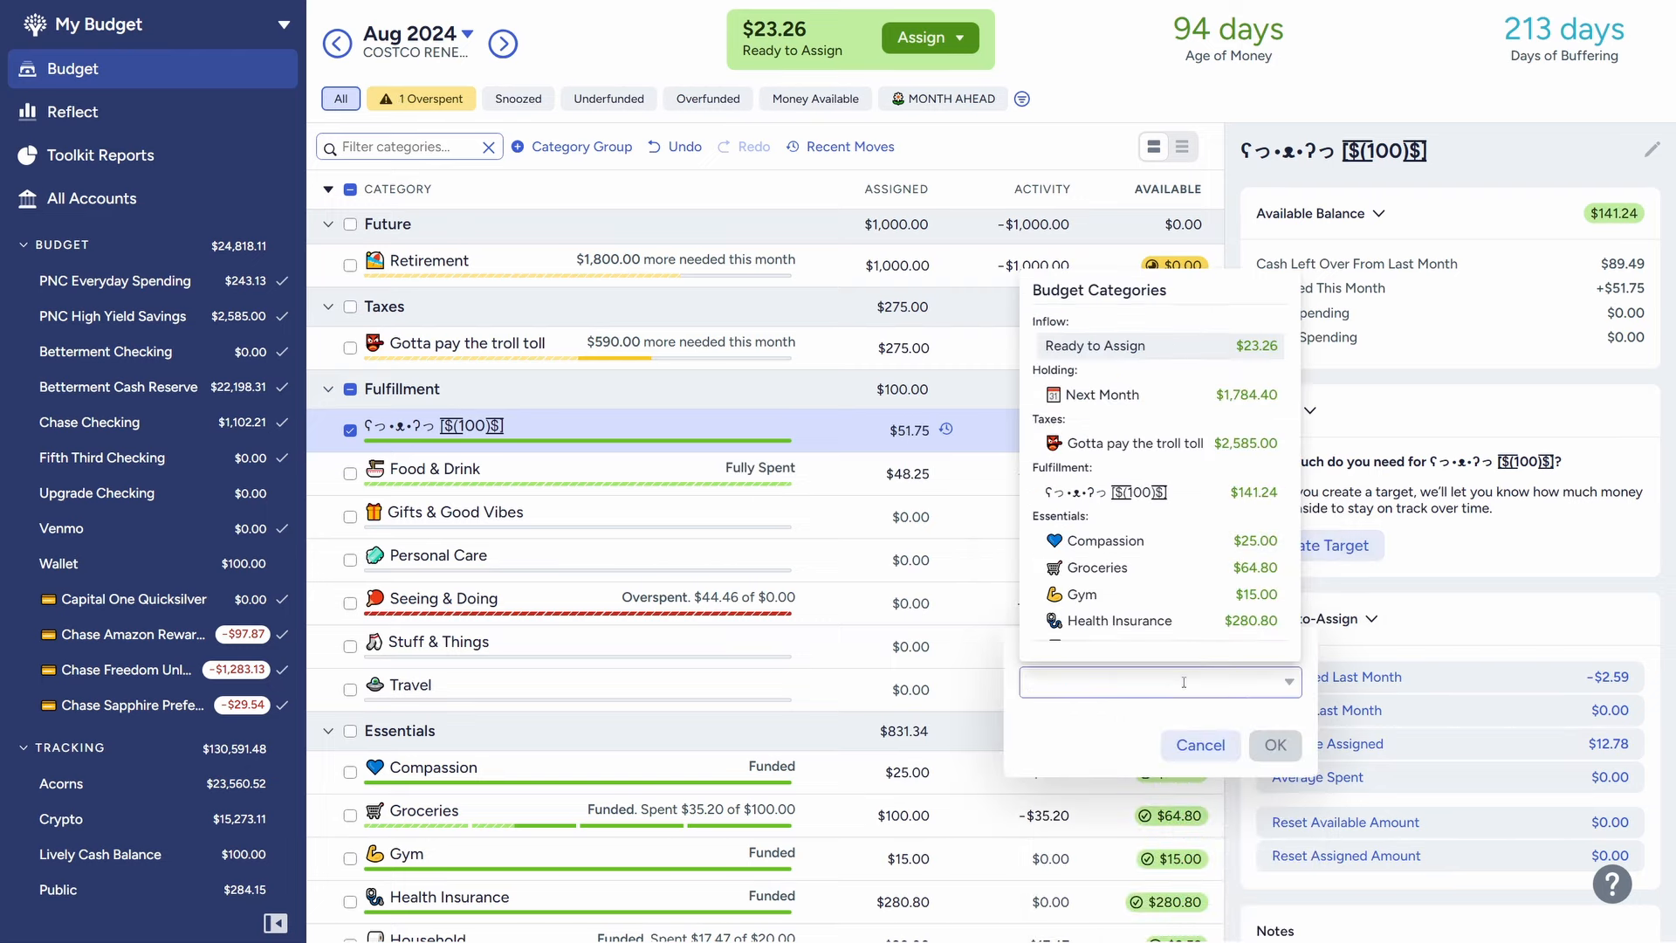
left_click(1113, 492)
key("Return")
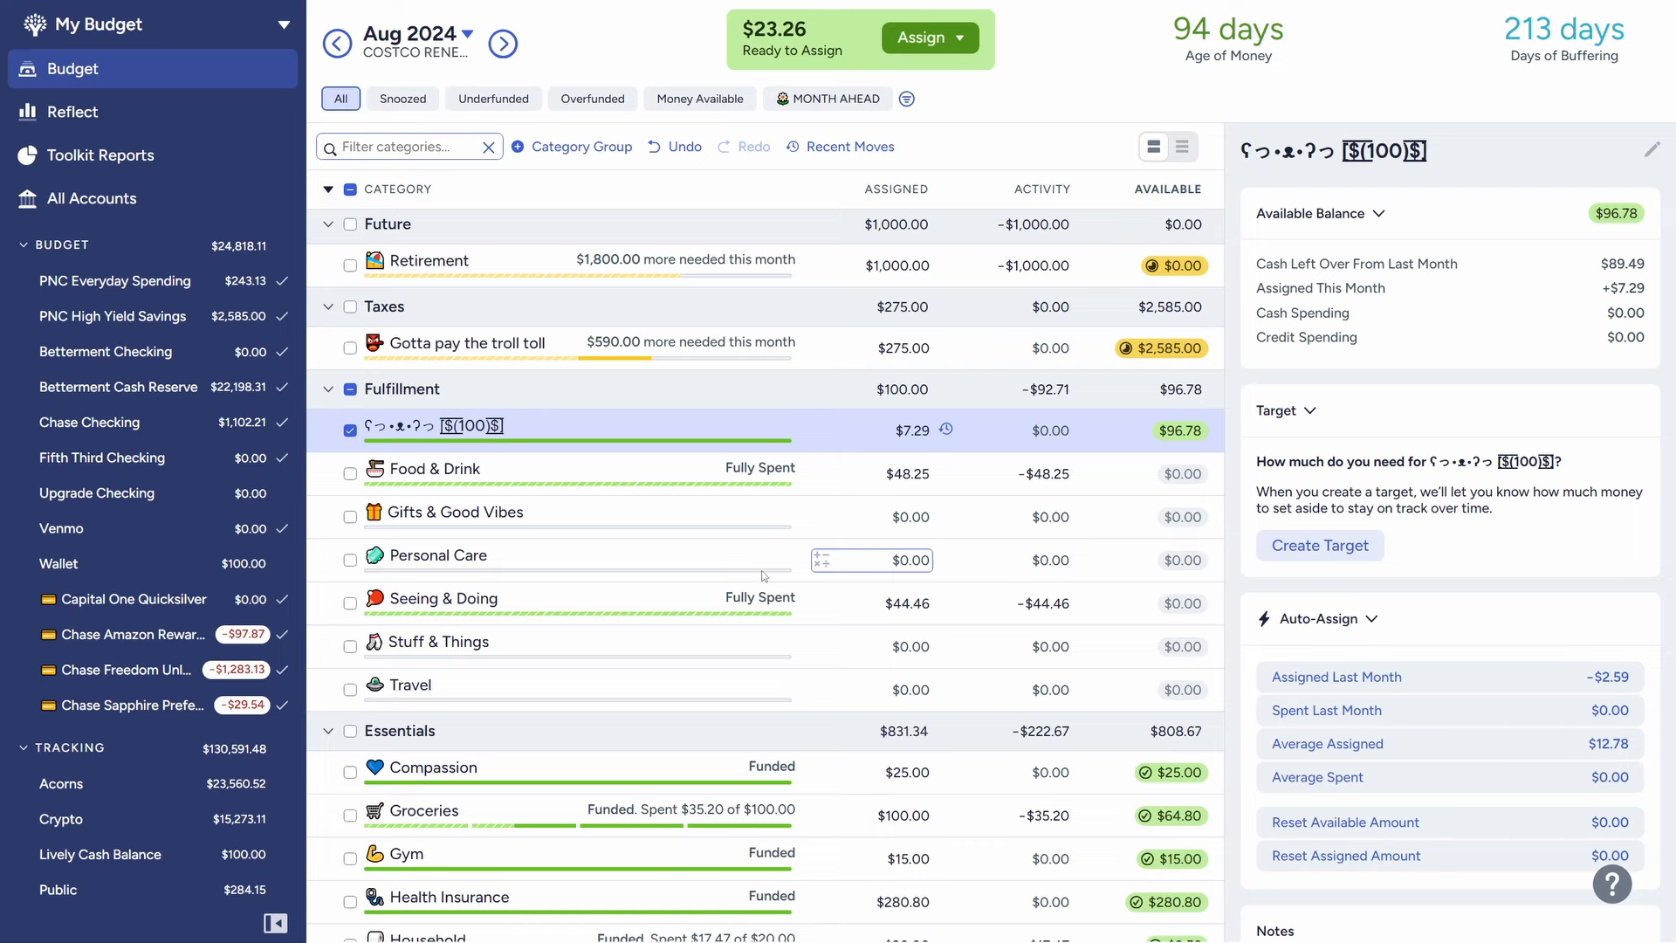
left_click(350, 431)
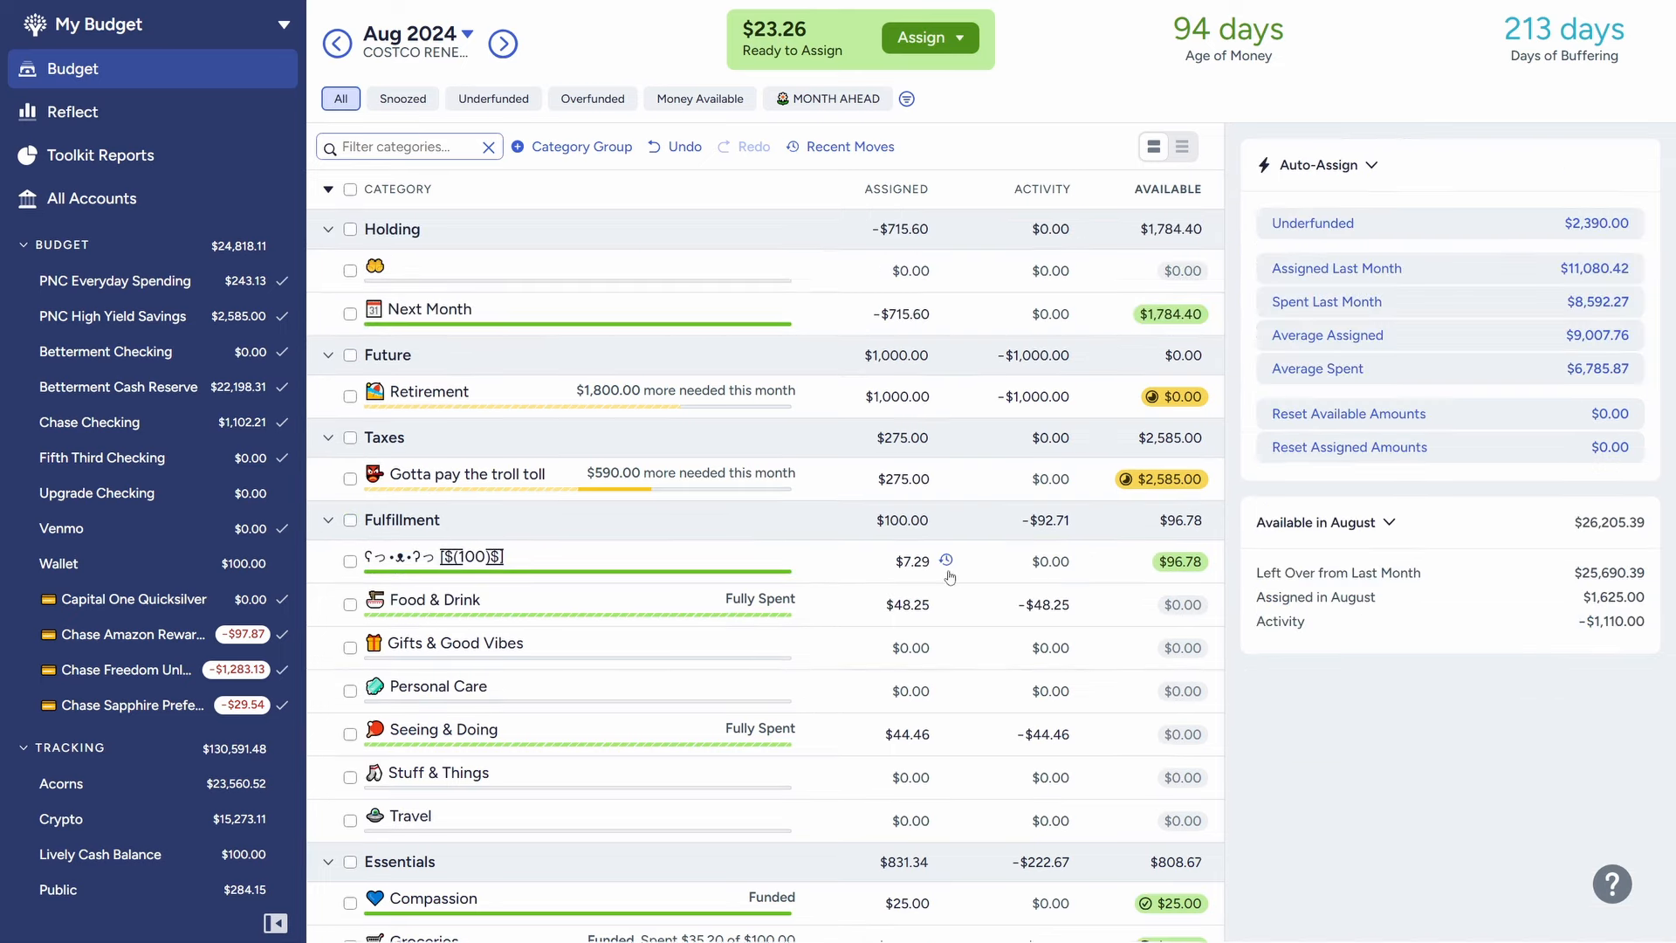
- Try adding $23 to the amount assigned to the Next Month category, and undo it
scroll(937, 577, "down", 8)
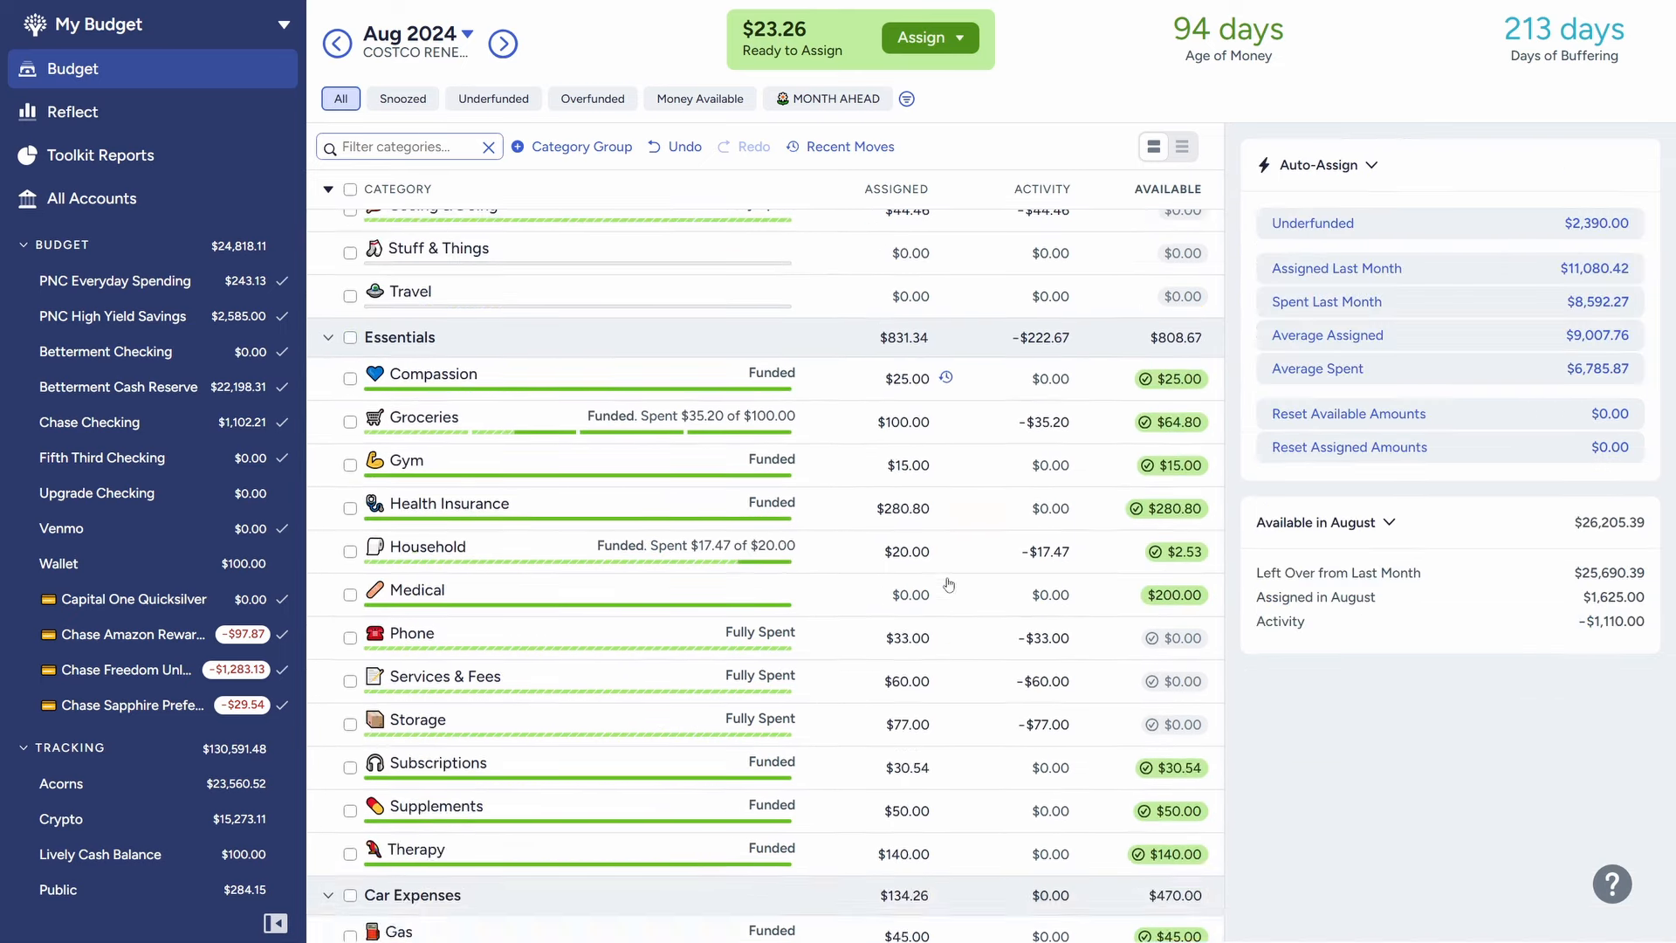
scroll(934, 587, "up", 8)
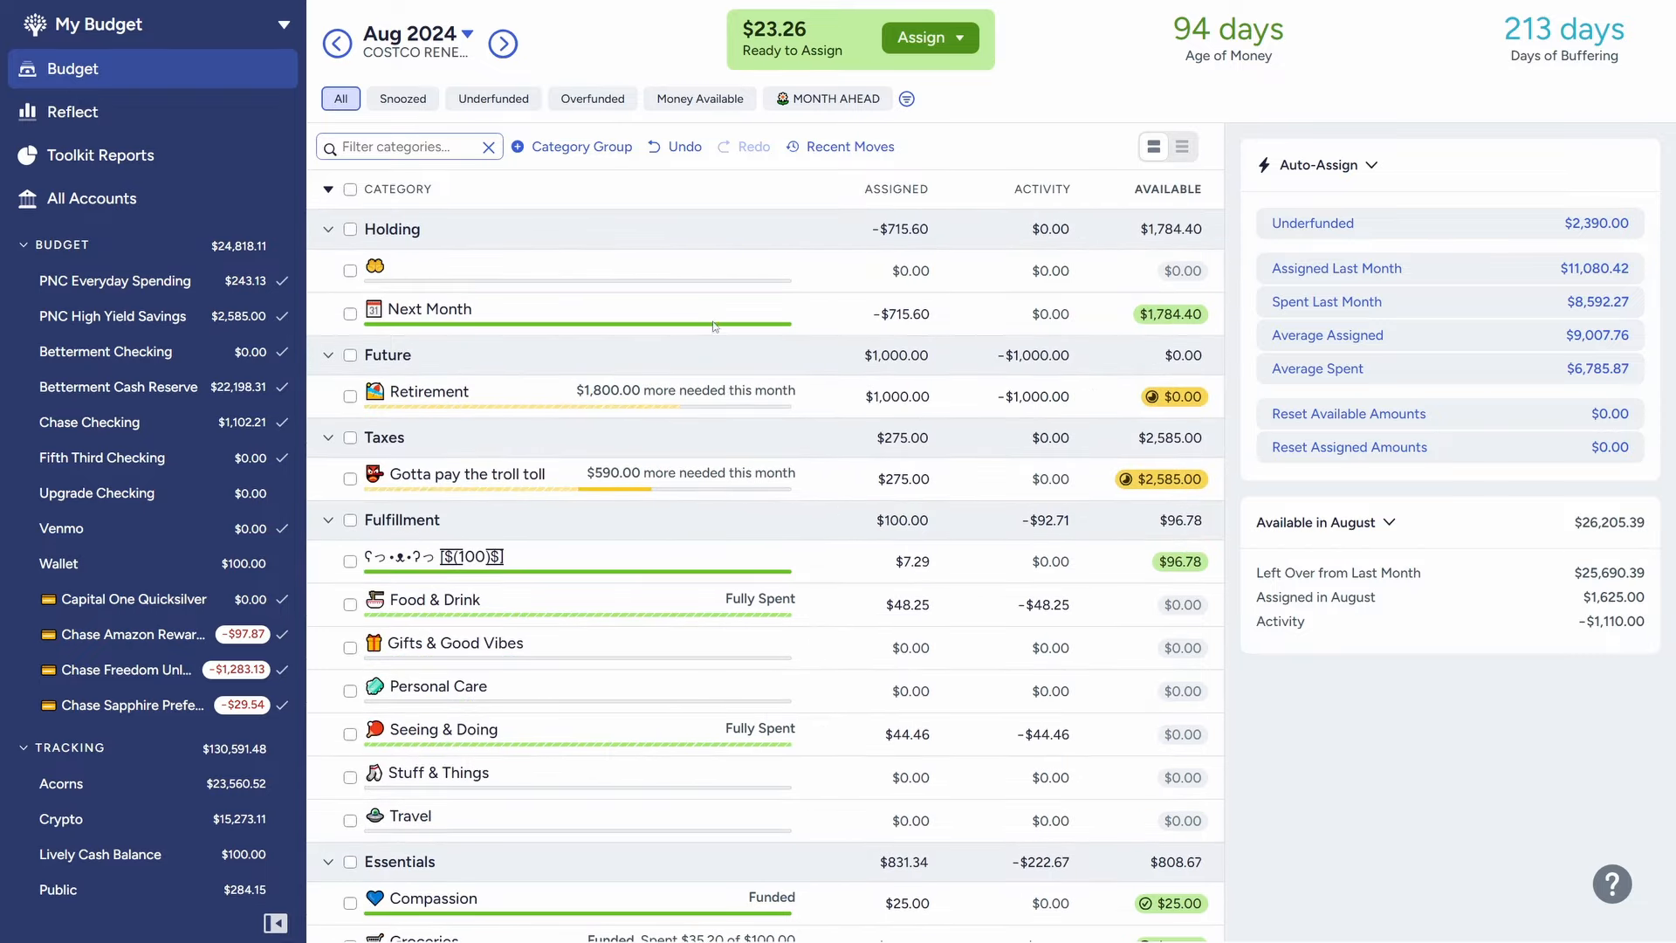
left_click(704, 311)
key("Right")
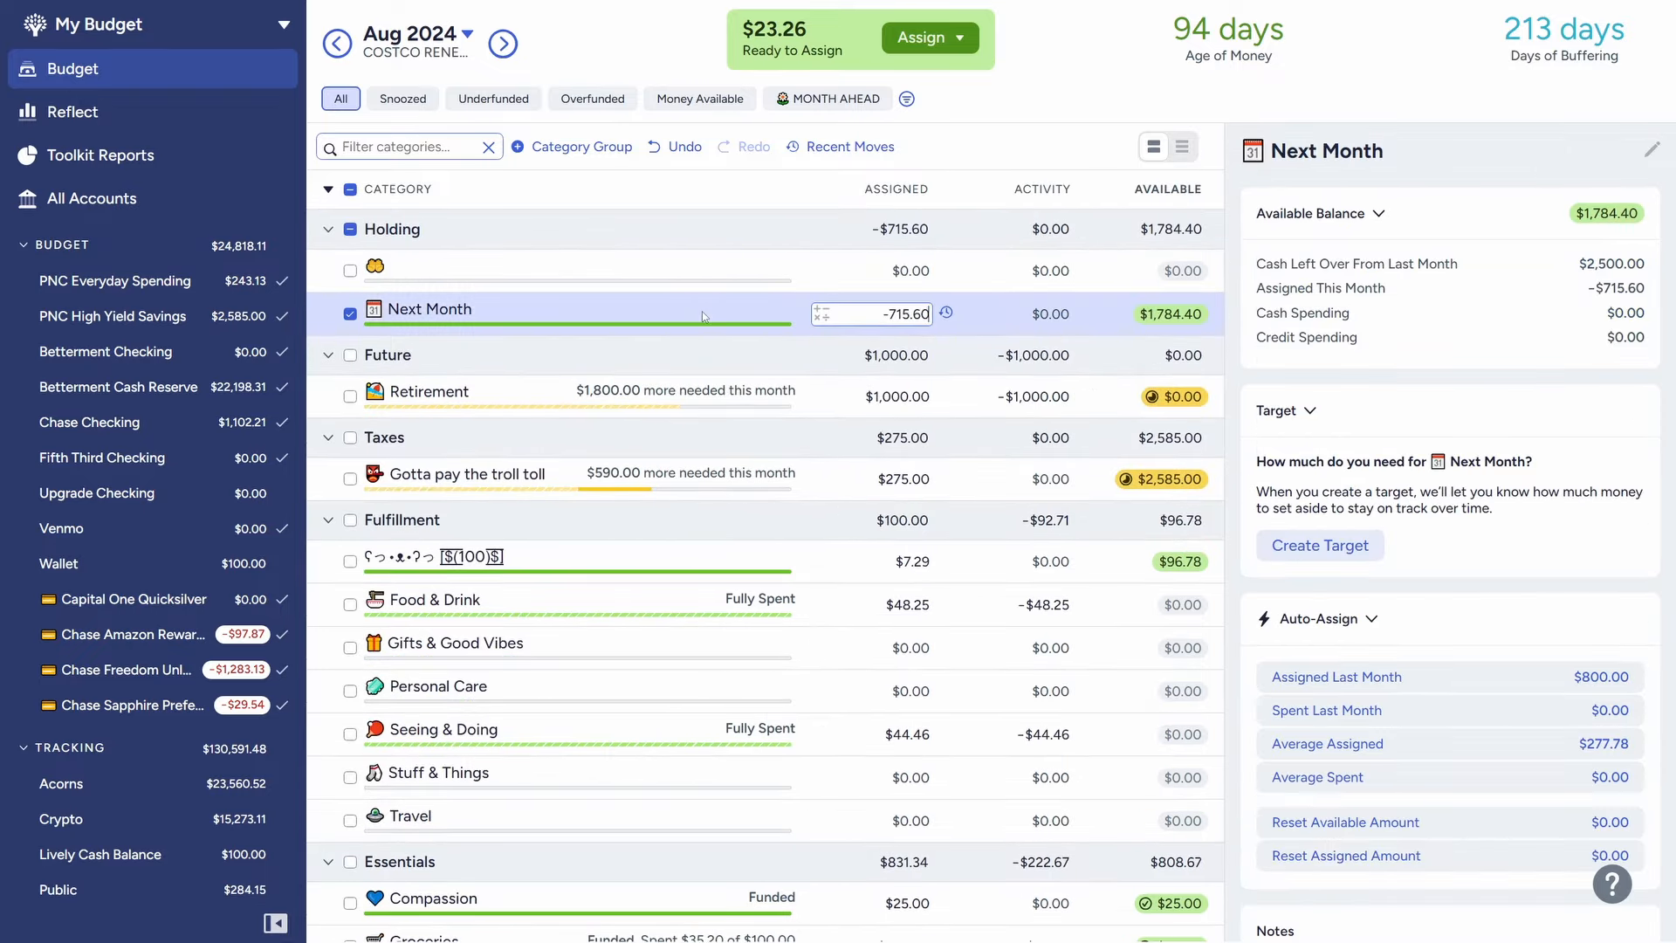
type("+23")
key("Return")
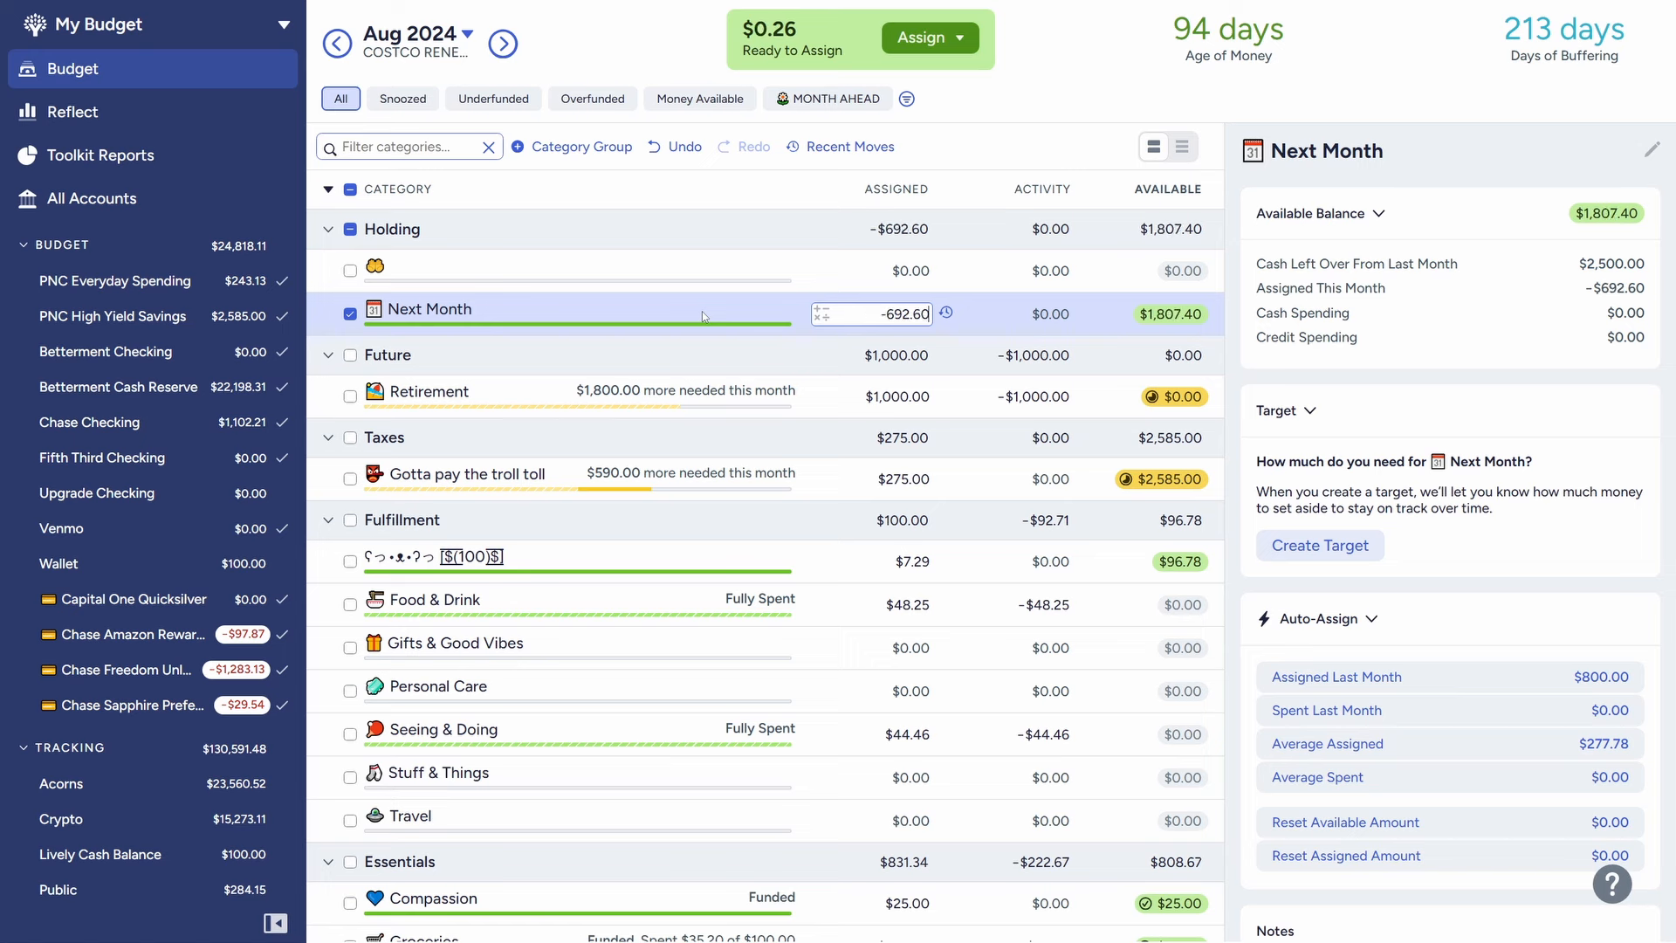
left_click(672, 146)
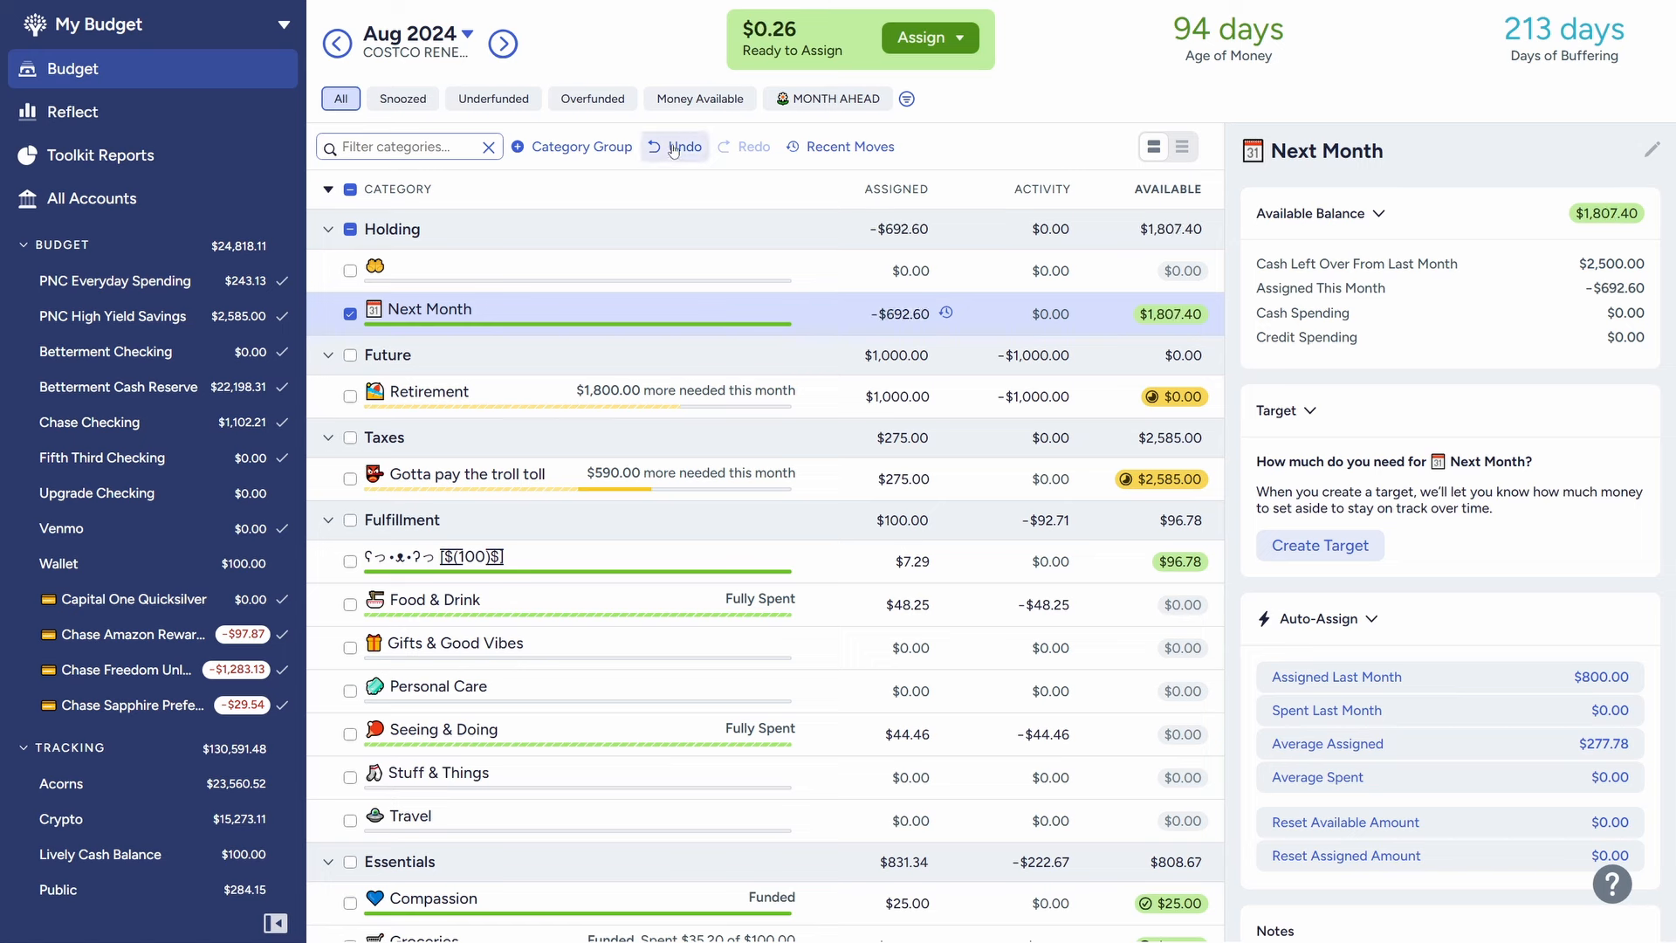
- Add $23.26 to the amount assigned to the Next Month category and deselect it
left_click(912, 314)
key("Right")
type("+23.26")
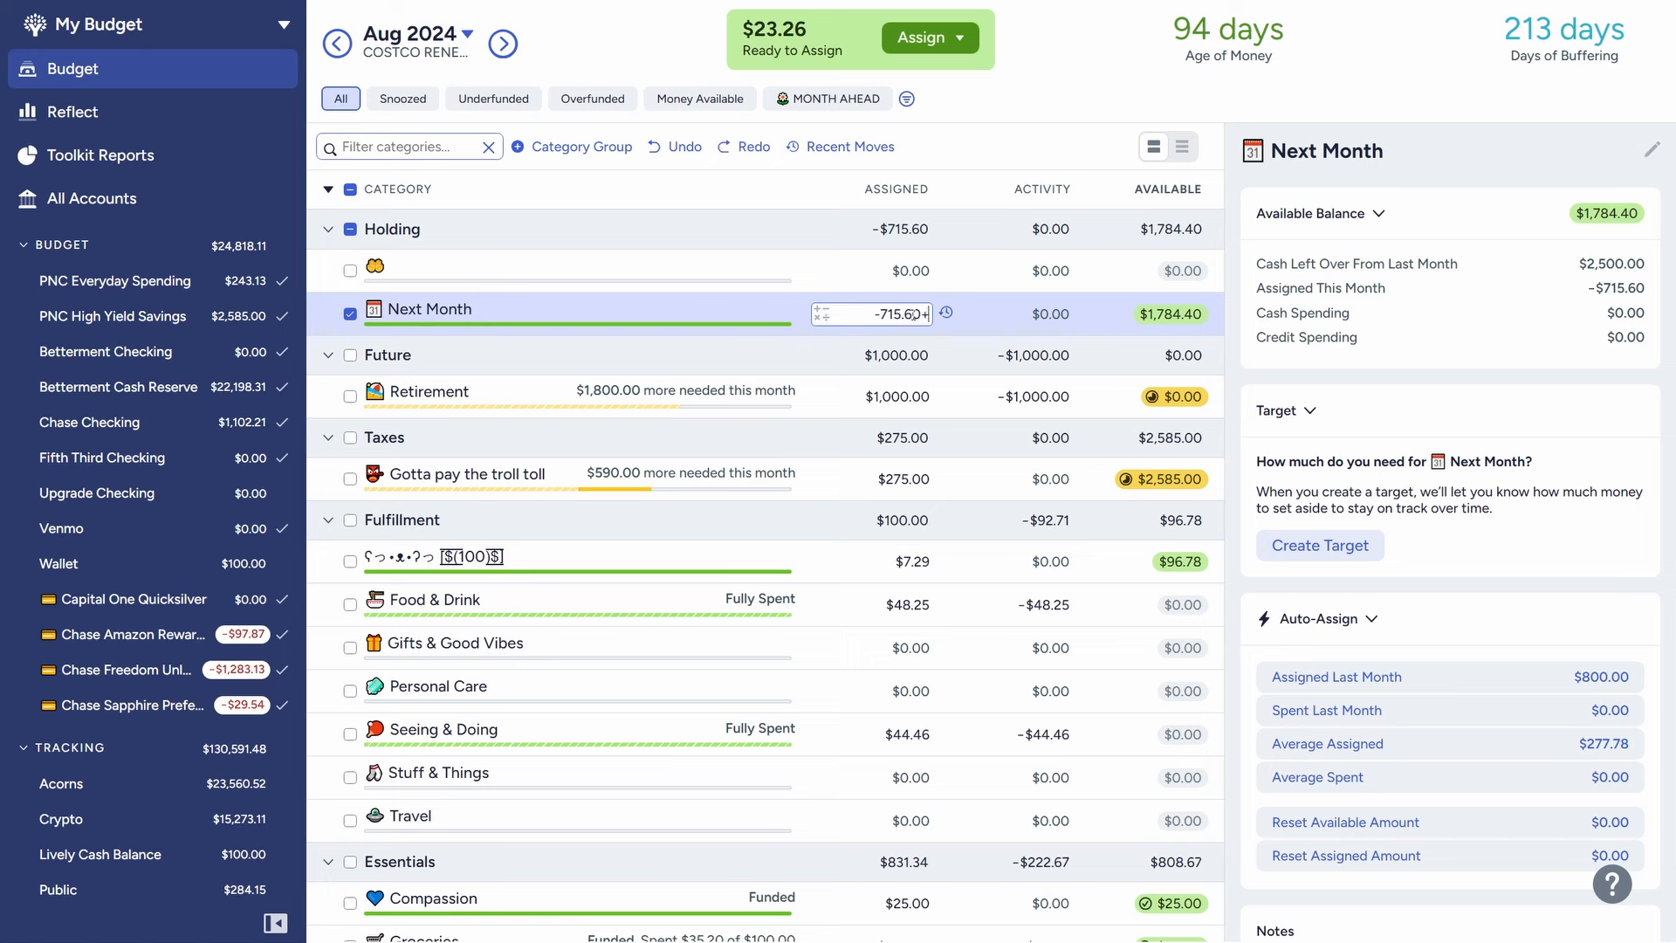
key("Return")
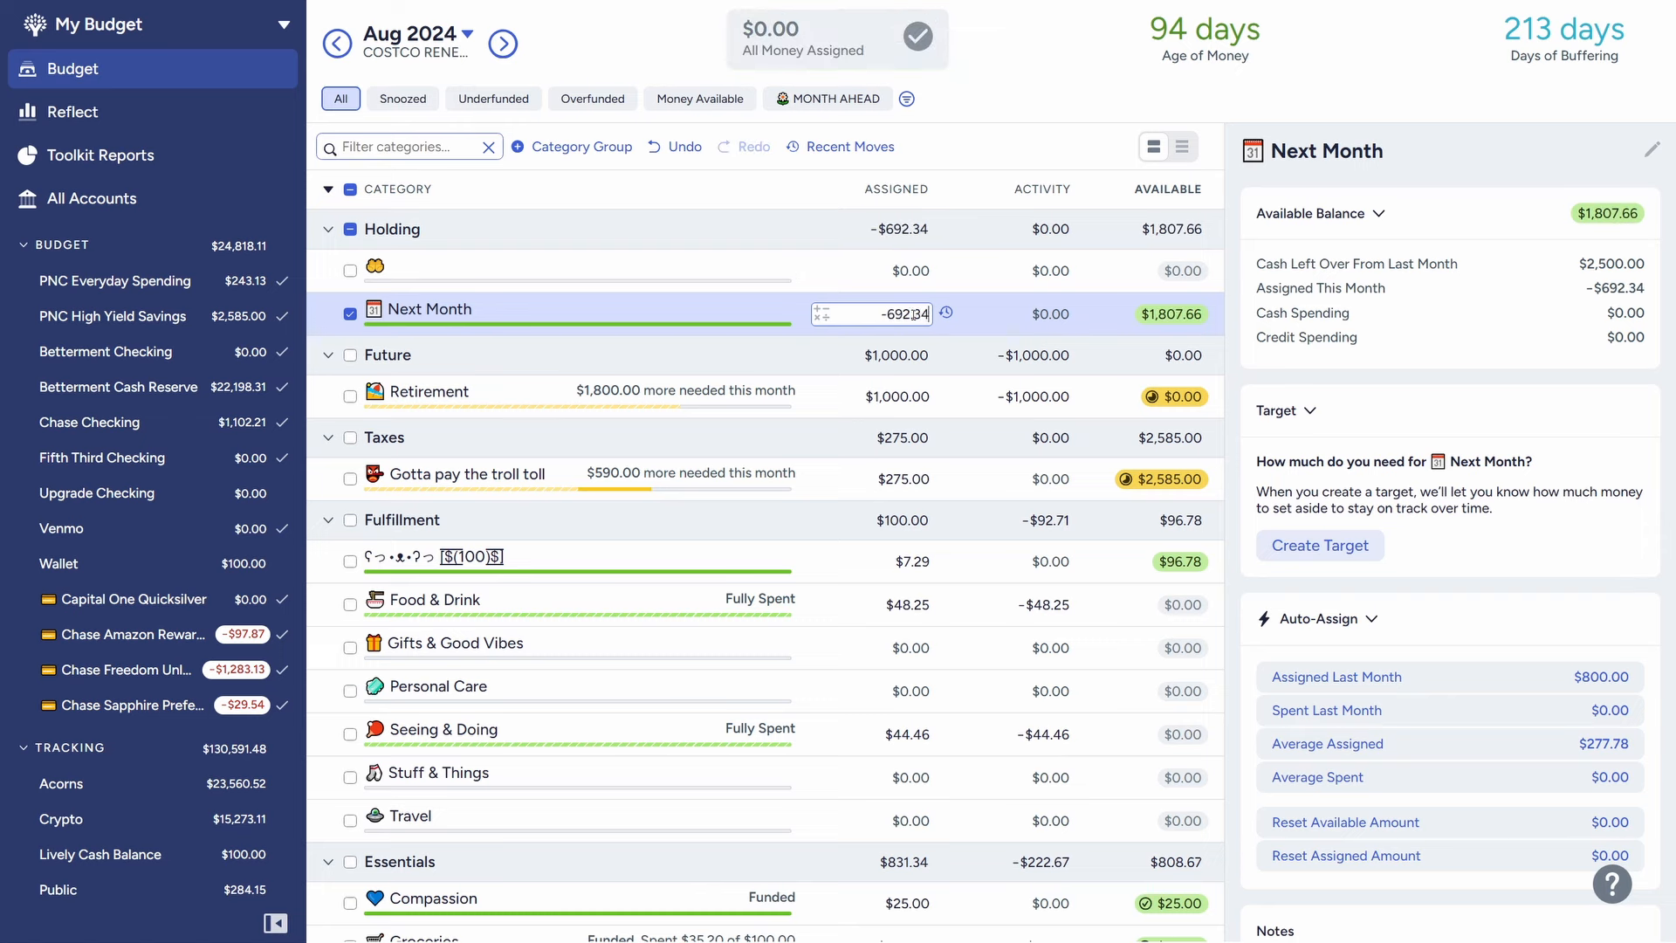
left_click(350, 314)
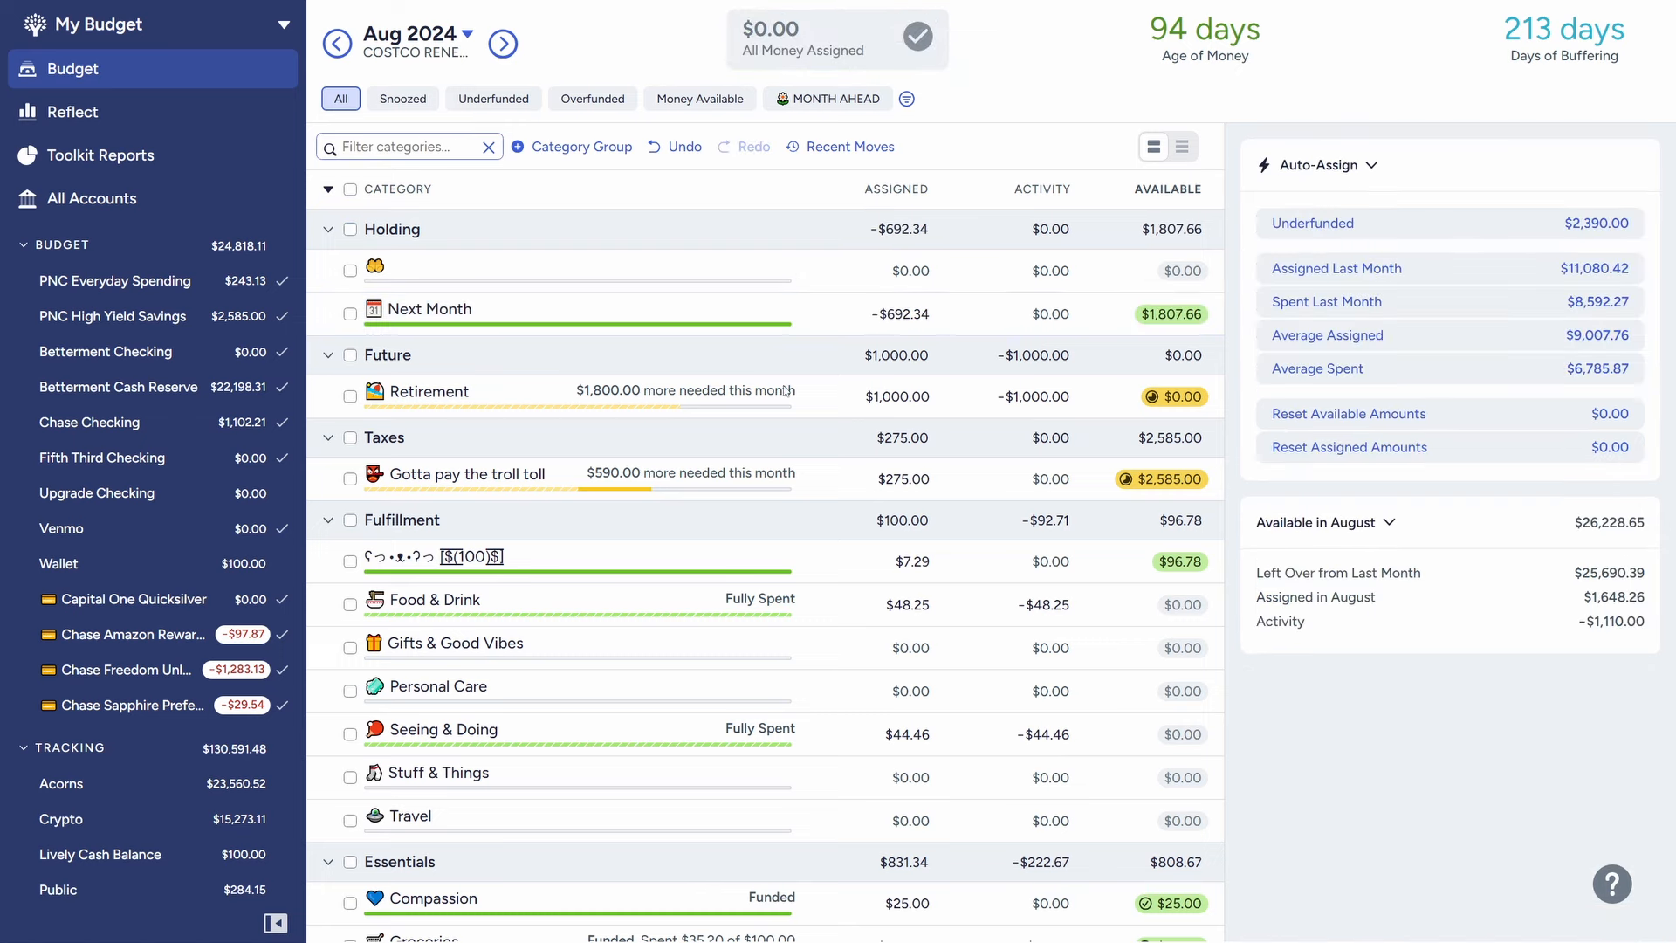